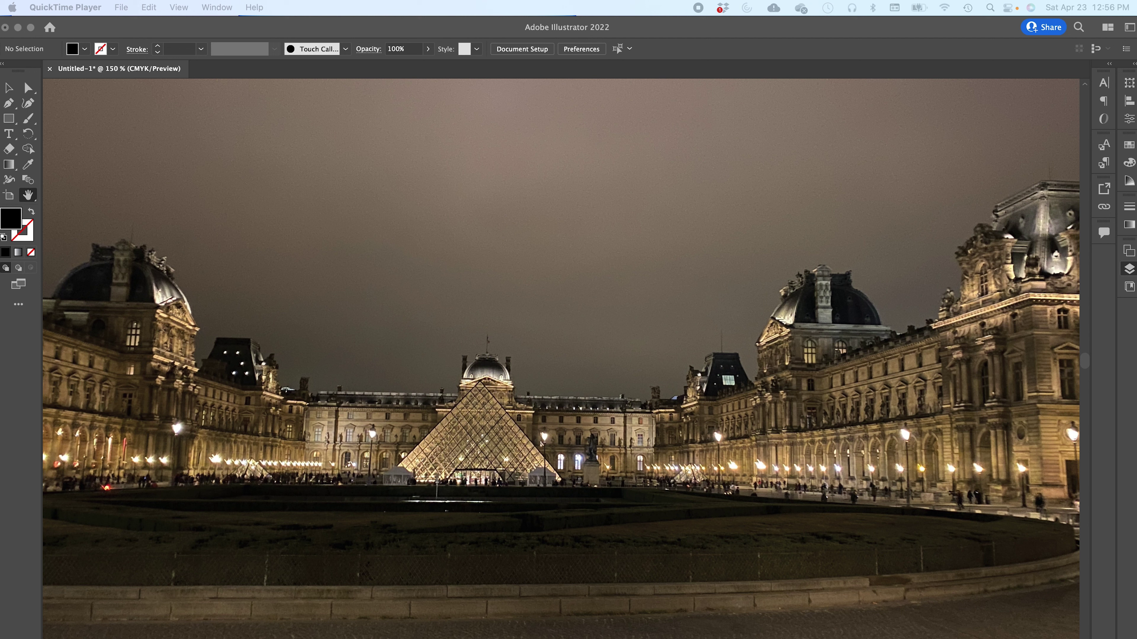
Step: Switch to the Automation workspace, followed by the Essentials workspace, to compare their panel arrangements
left_click(847, 332)
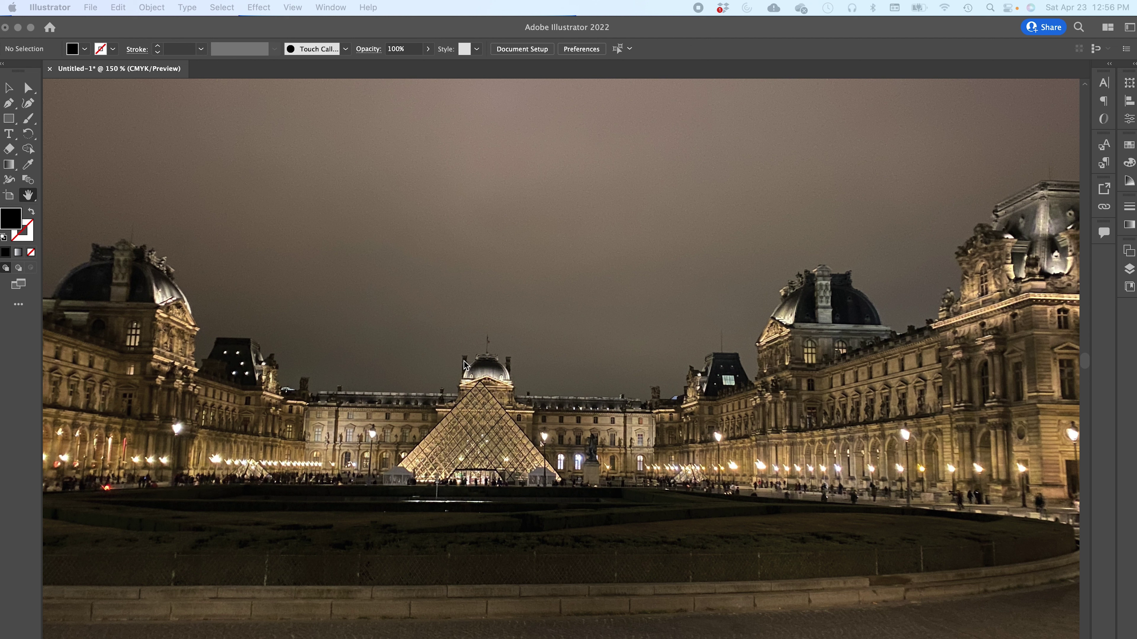
left_click(337, 11)
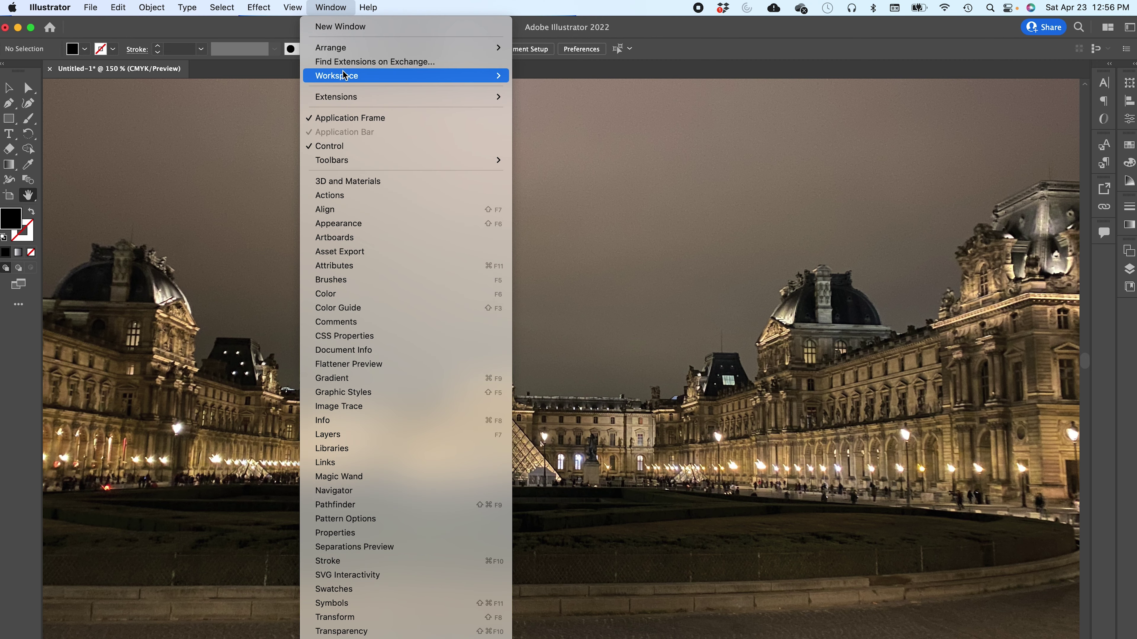
mouse_move(344, 76)
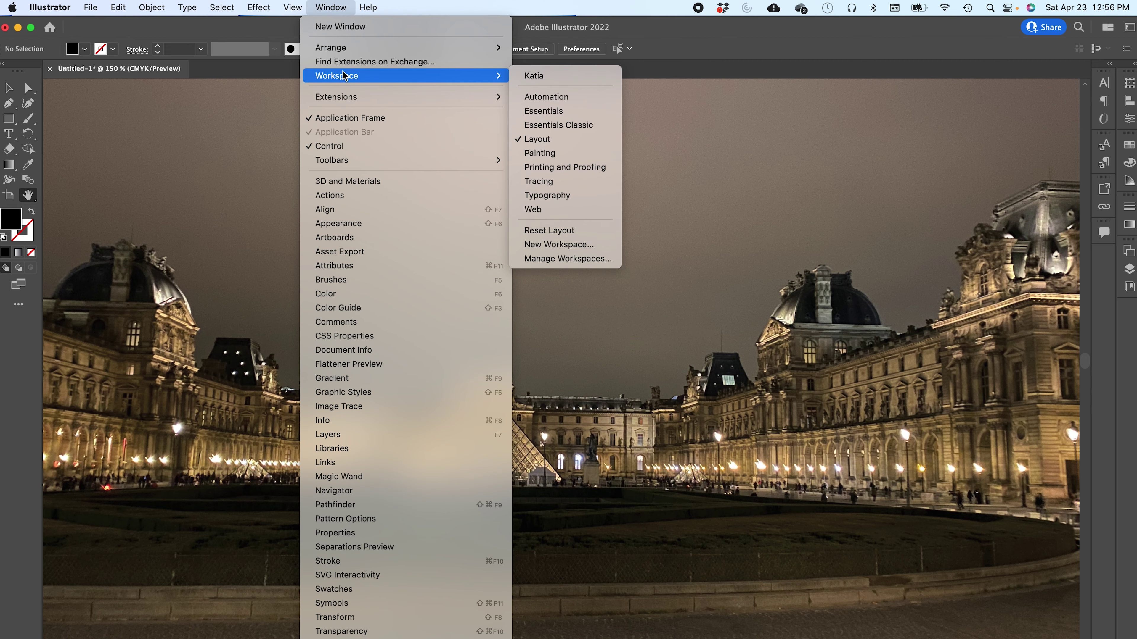
left_click(553, 96)
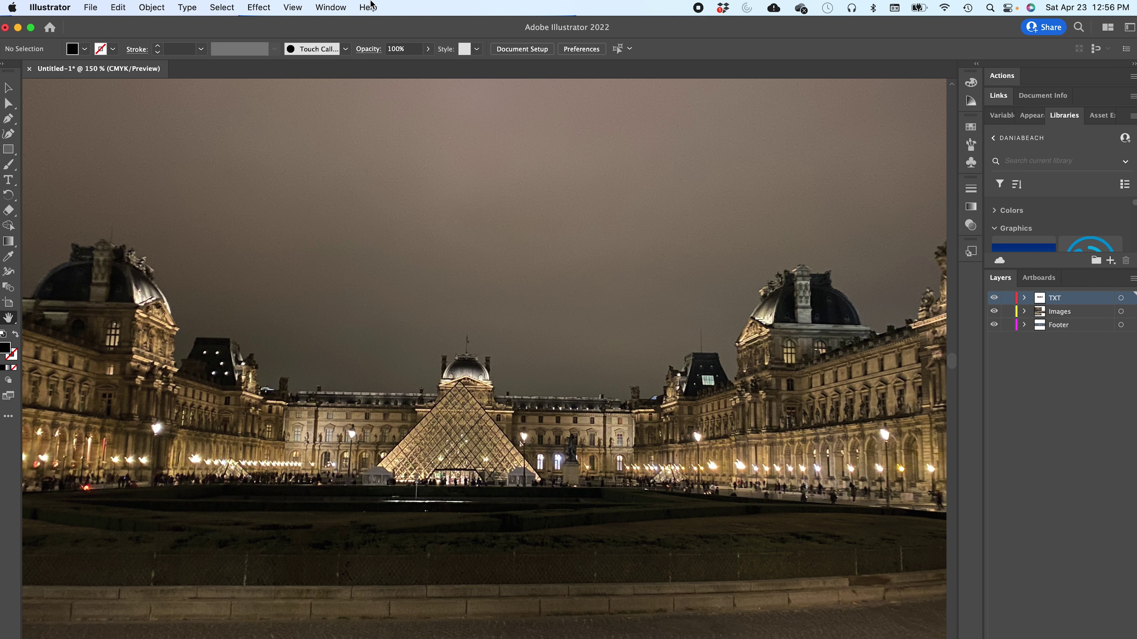
left_click(339, 7)
left_click(546, 112)
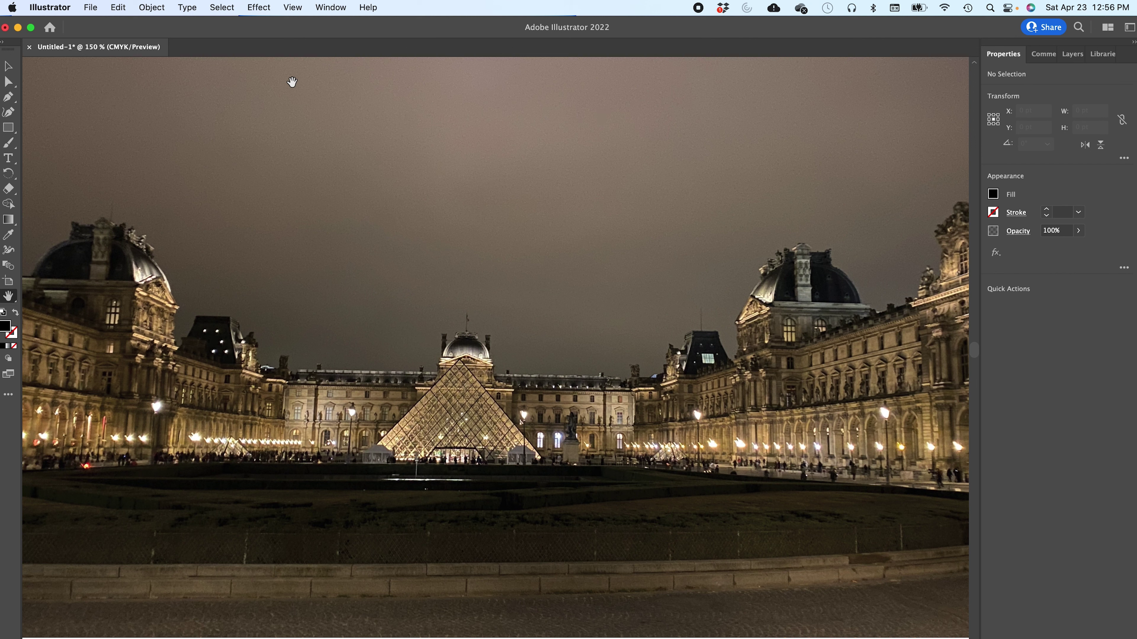
Step: Change the workspace to Essentials Classic, followed by Layout
left_click(331, 8)
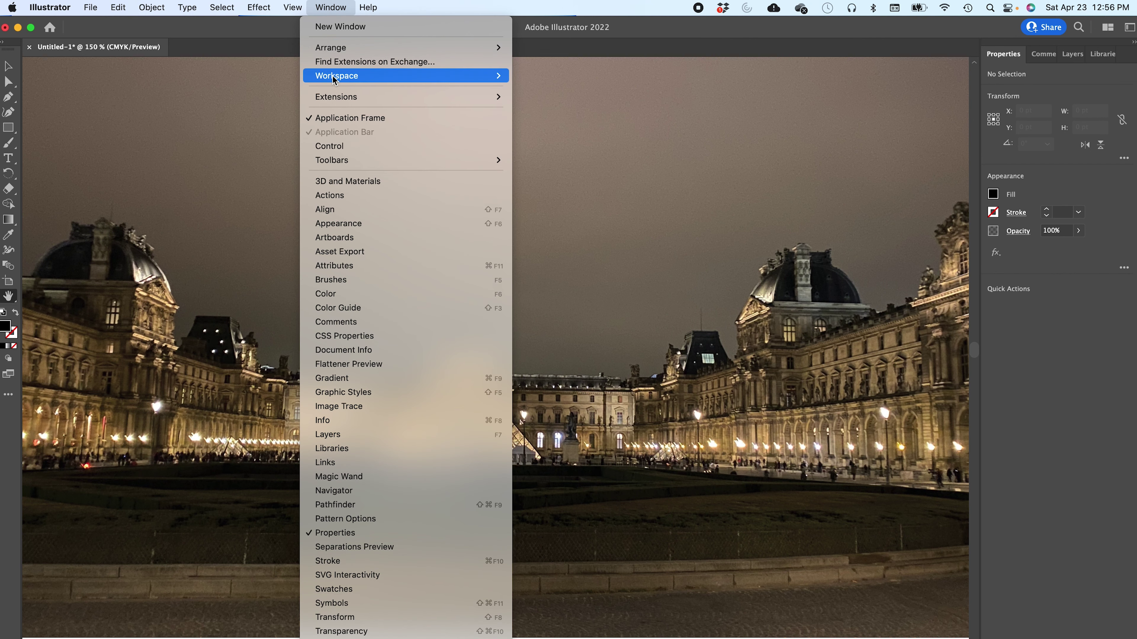
mouse_move(334, 80)
left_click(534, 128)
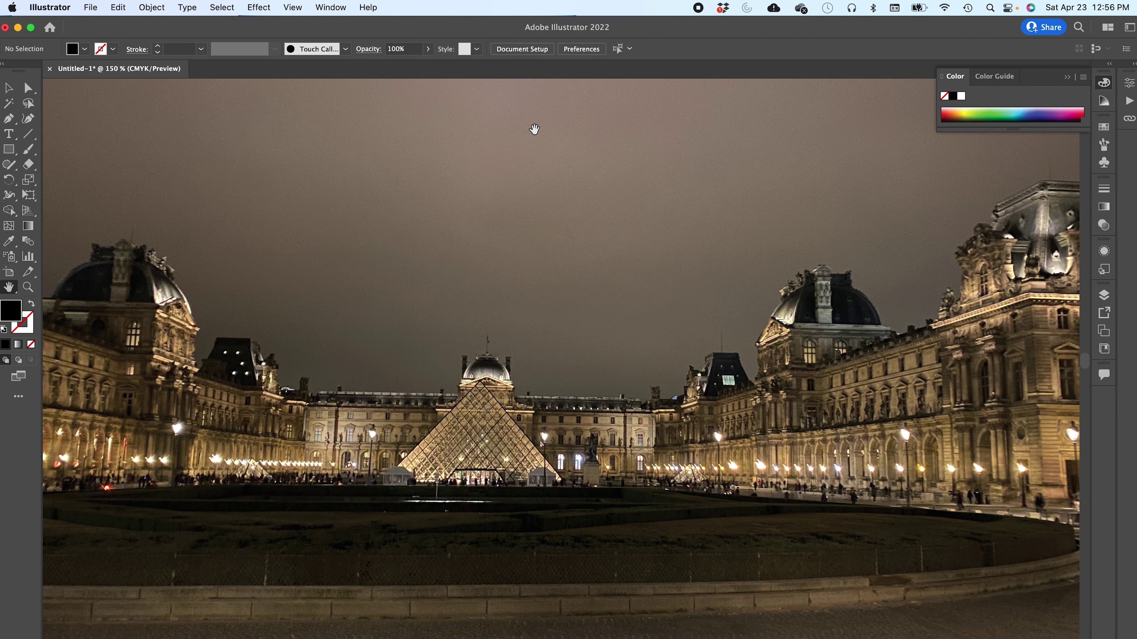
left_click(331, 7)
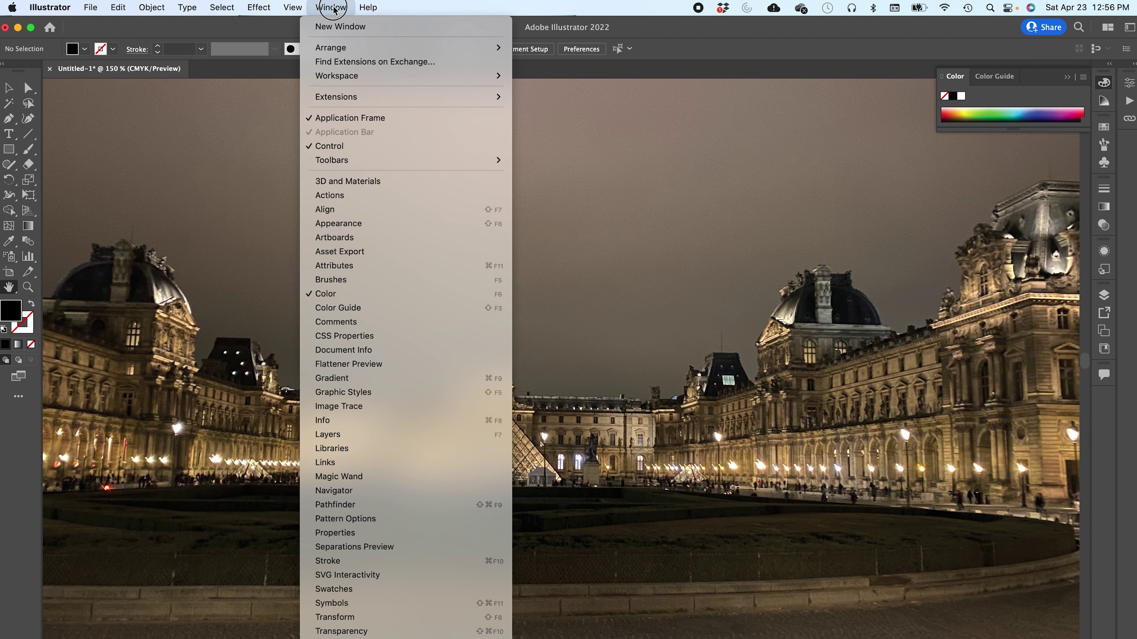
mouse_move(347, 82)
left_click(552, 140)
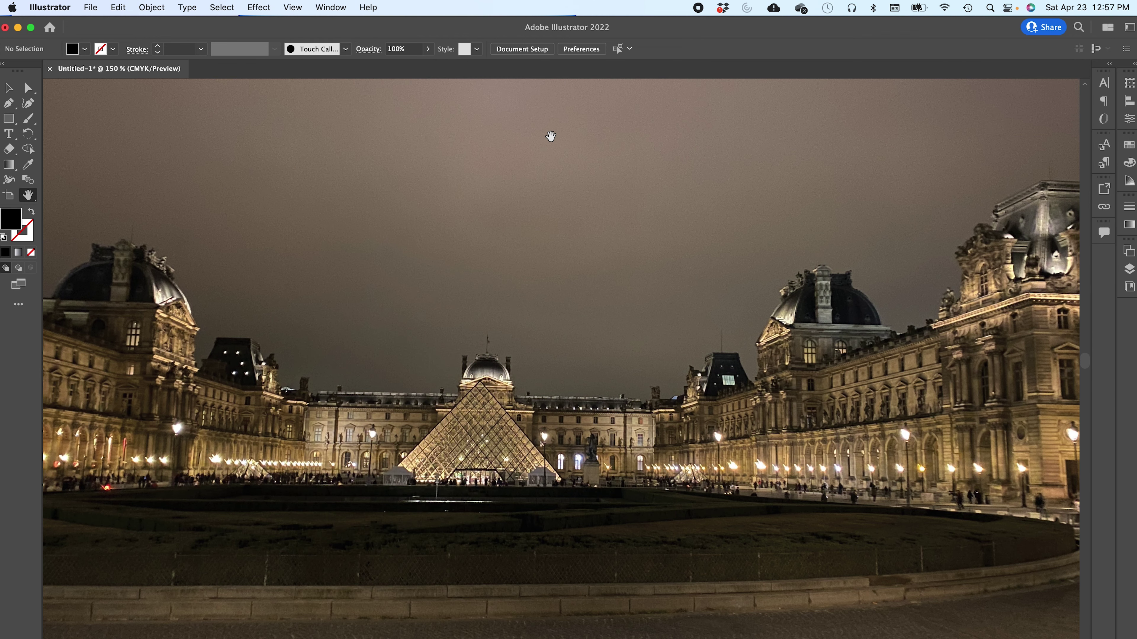
Step: Try the Painting workspace, followed by the Printing and Proofing workspace
left_click(331, 8)
mouse_move(349, 74)
left_click(546, 149)
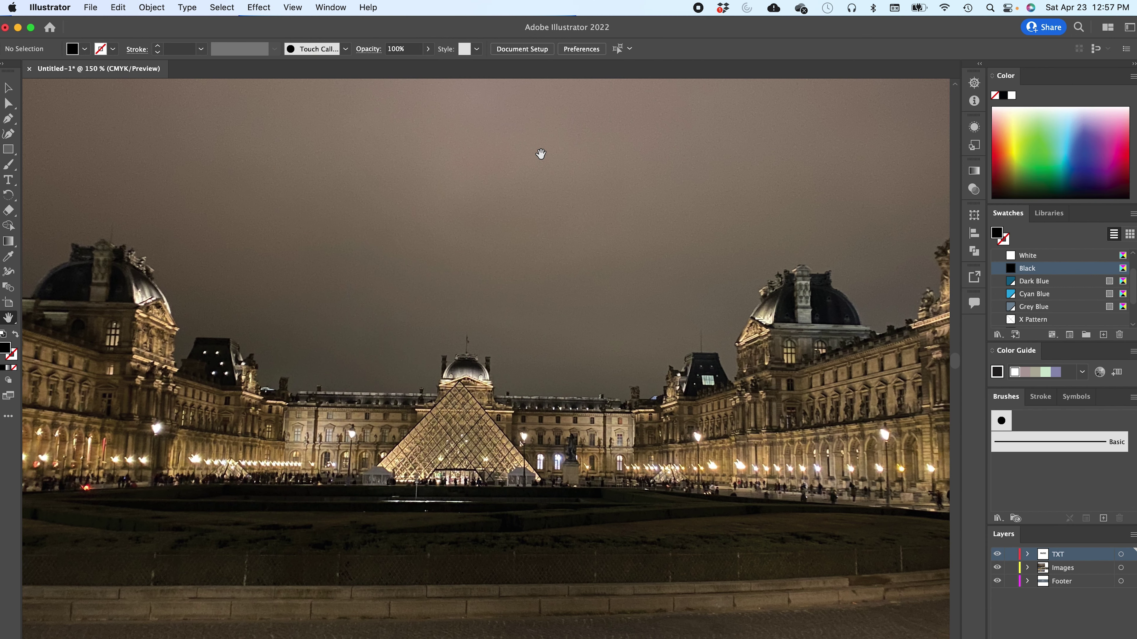
left_click(332, 7)
mouse_move(443, 76)
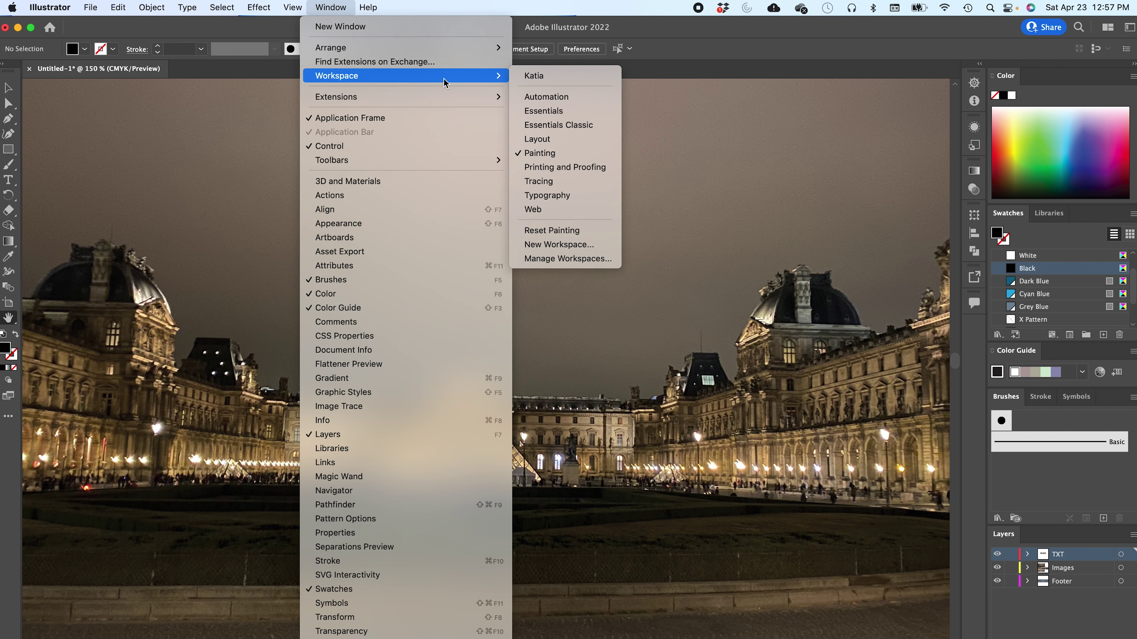
left_click(544, 168)
Step: Try the Tracing workspace, followed by the Typography workspace
left_click(343, 8)
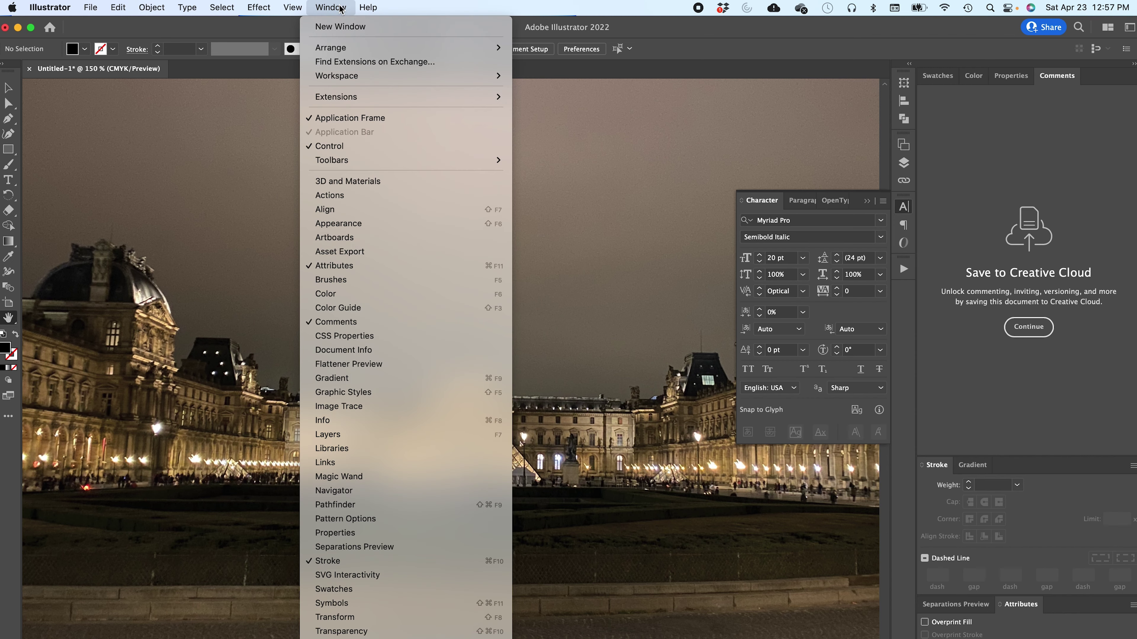
mouse_move(352, 77)
left_click(540, 180)
left_click(331, 8)
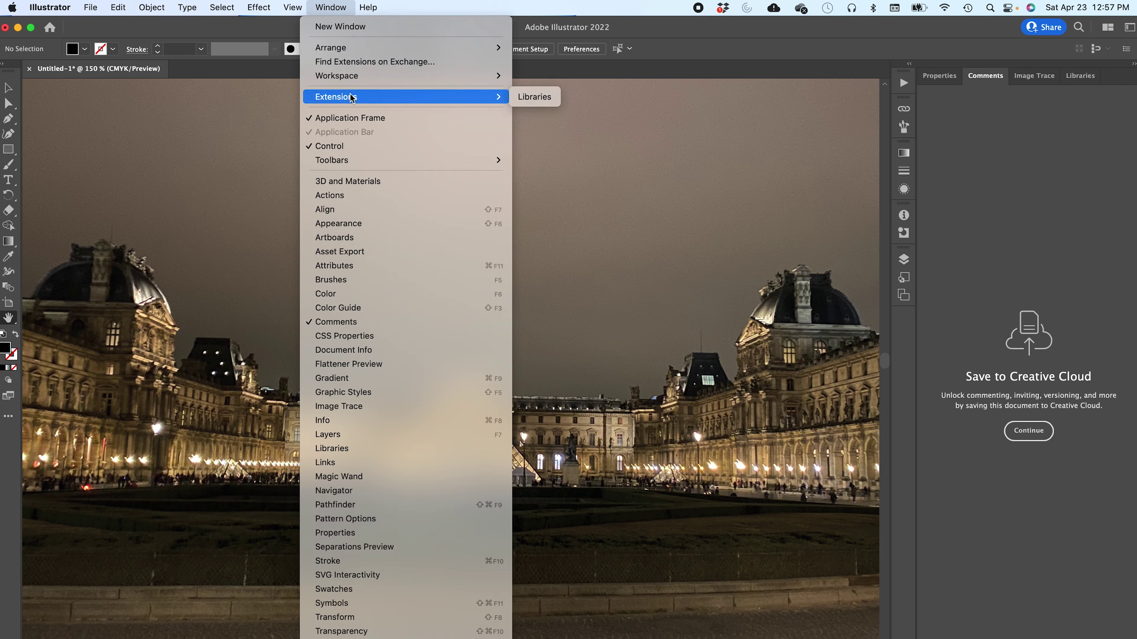
left_click(542, 194)
Step: Display the Web workspace and return to the Layout workspace
left_click(332, 8)
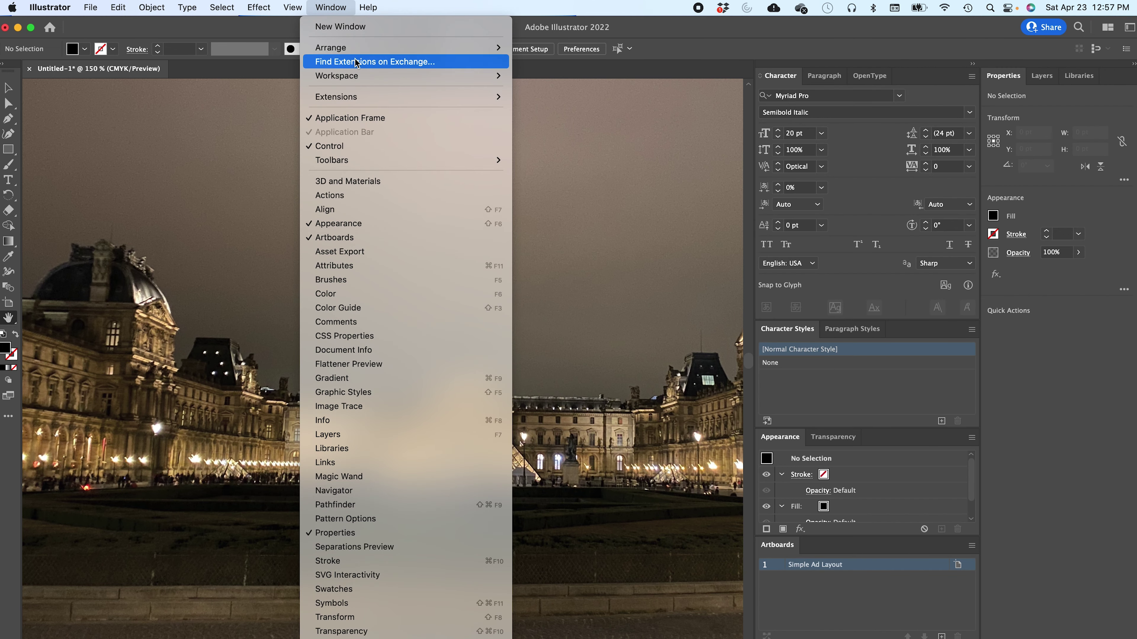
left_click(555, 209)
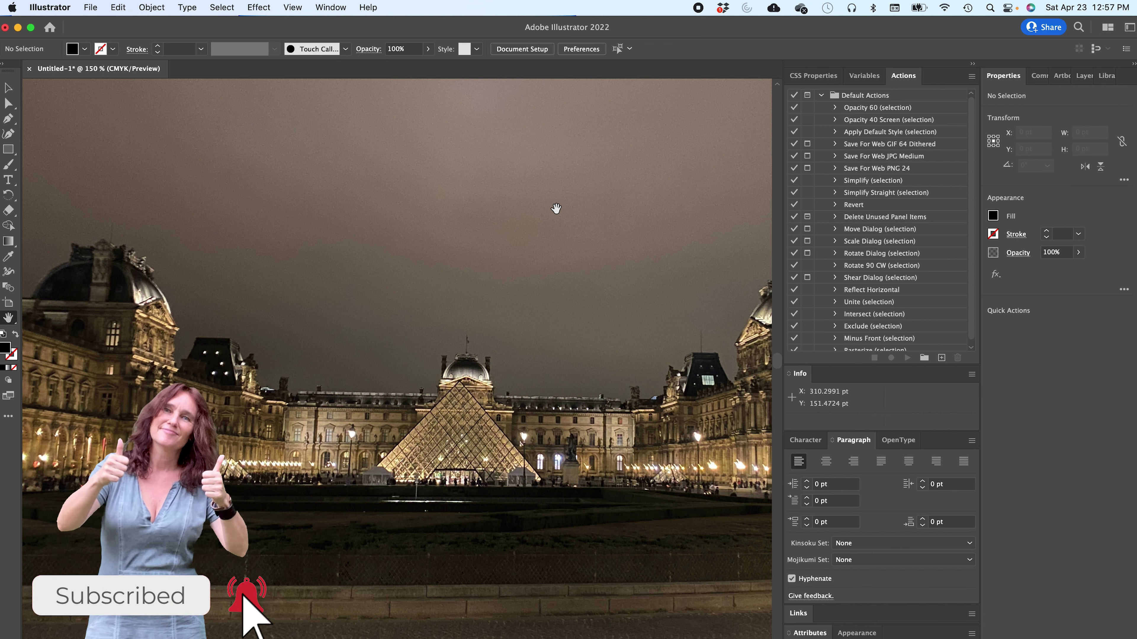
left_click(330, 8)
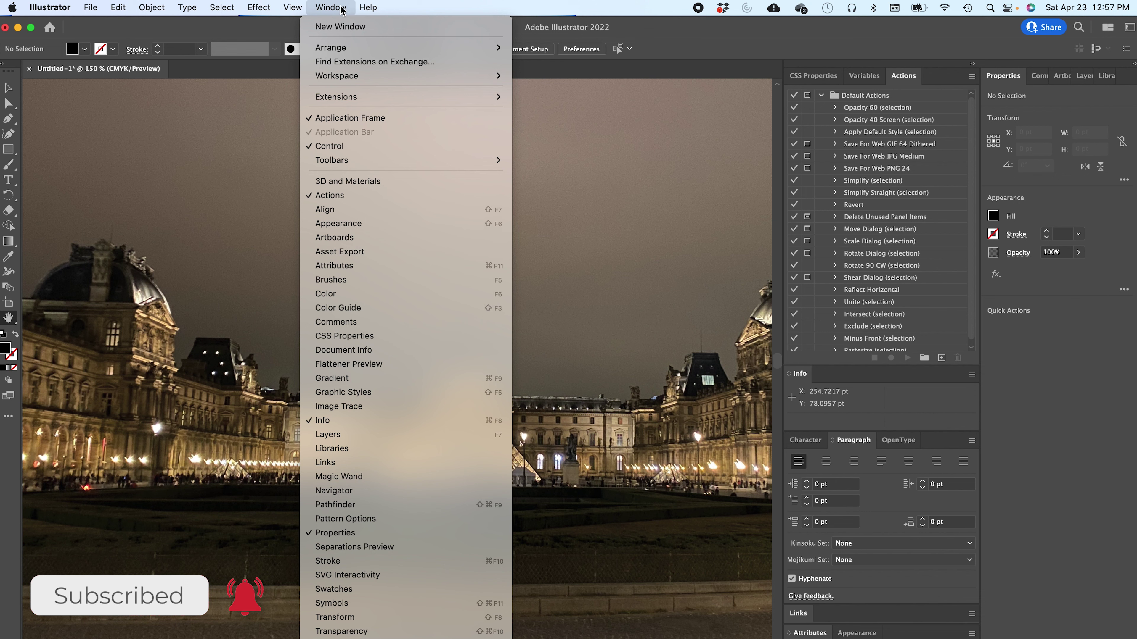
mouse_move(424, 76)
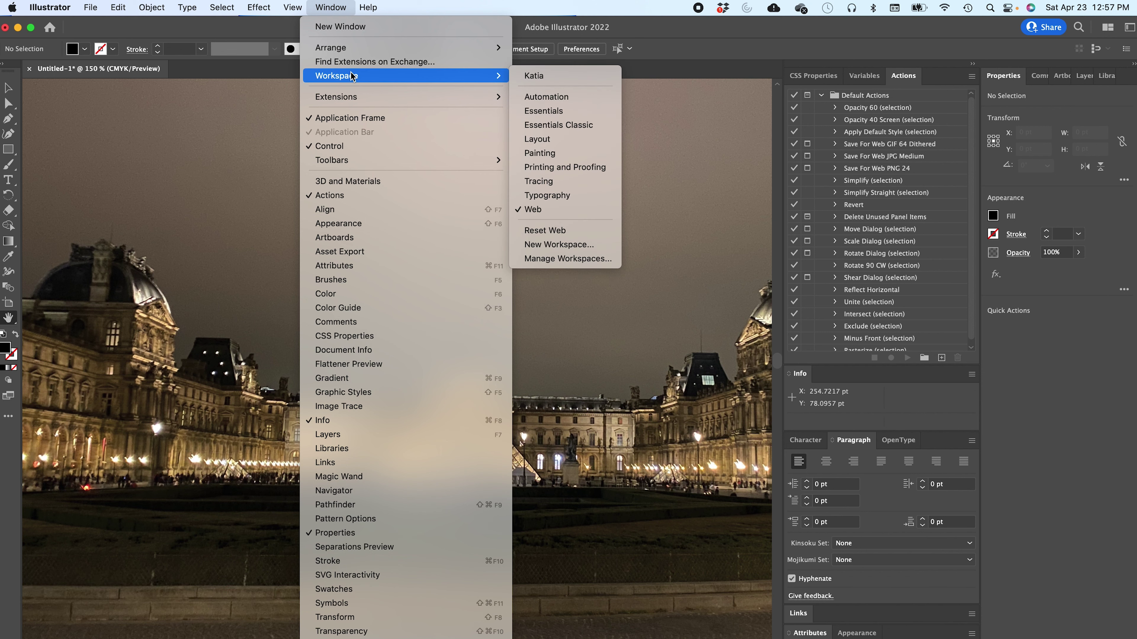
left_click(555, 144)
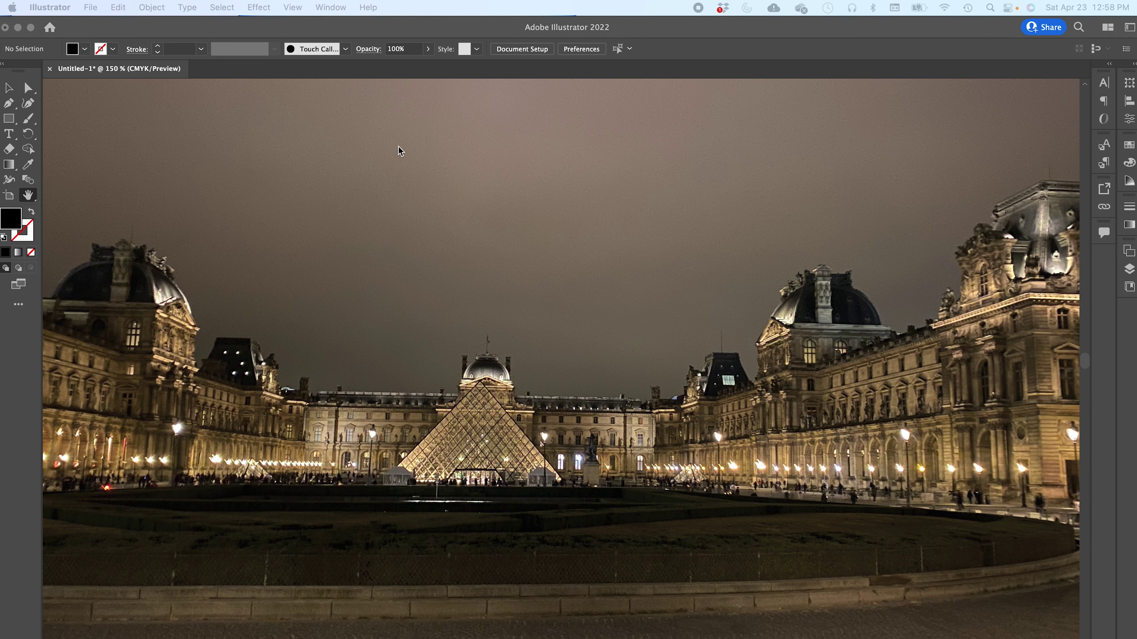
Step: Reset the Layout workspace to its default panel arrangement
left_click(331, 7)
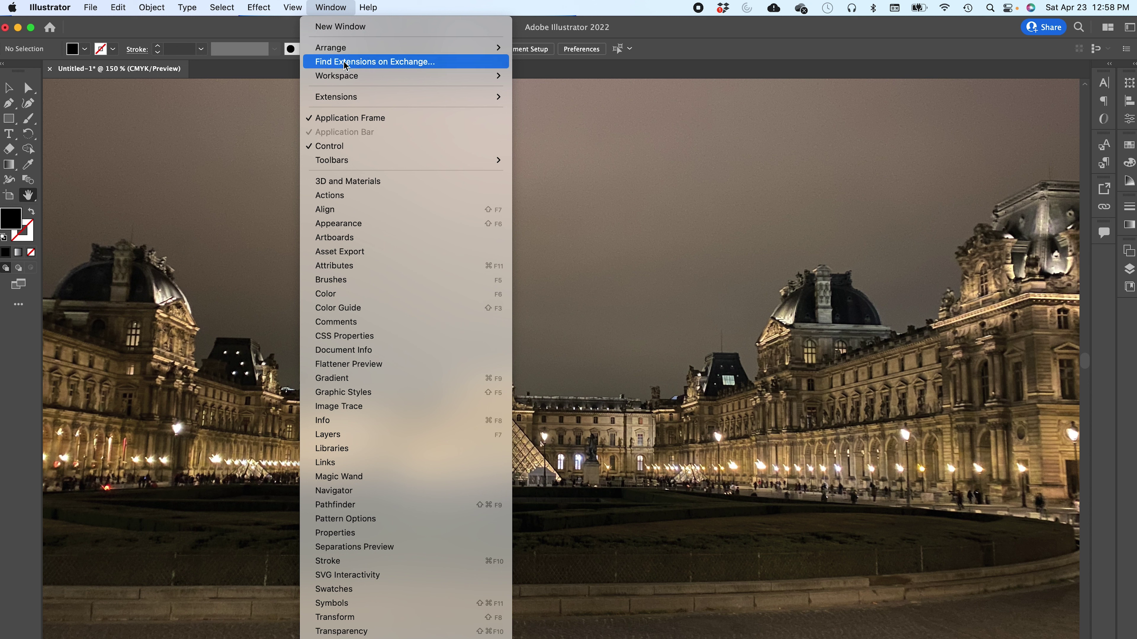
mouse_move(345, 77)
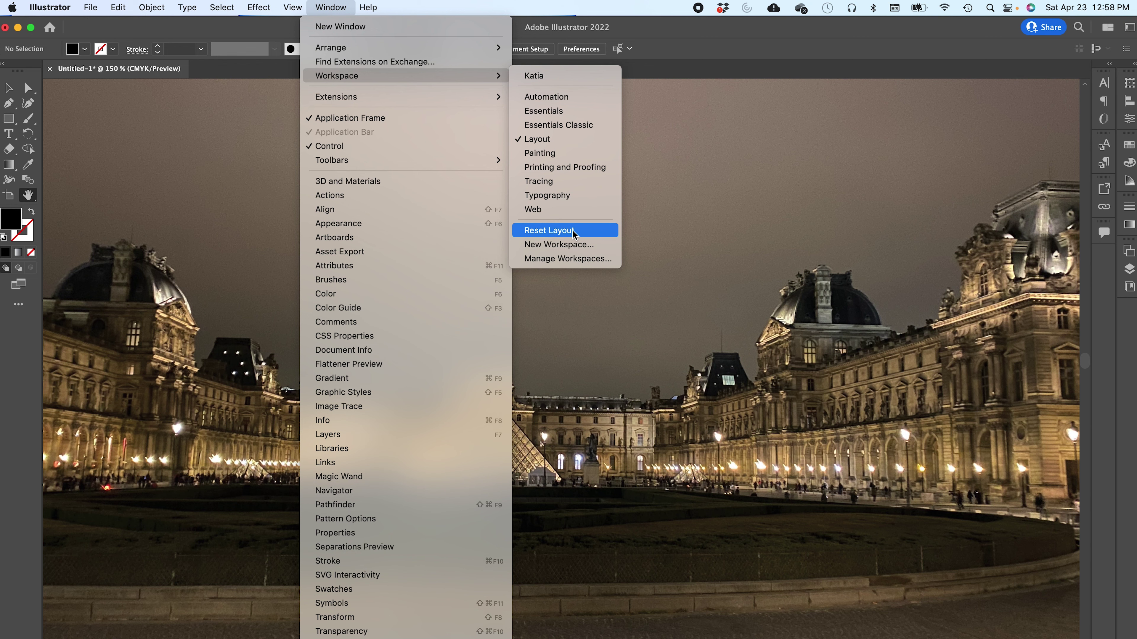
left_click(574, 231)
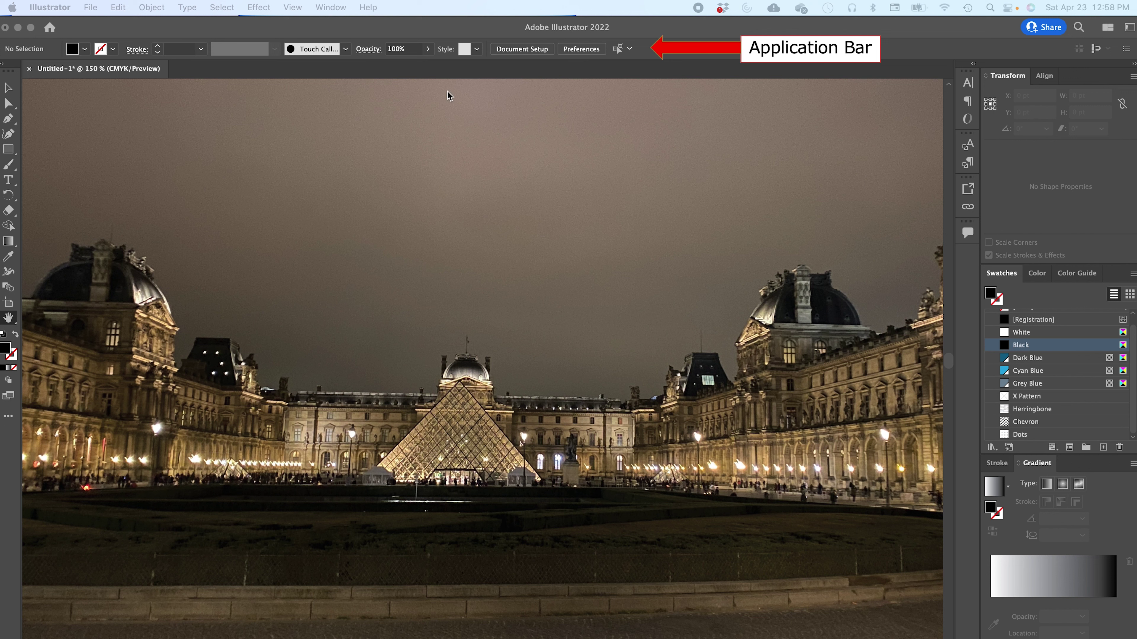
Step: Select the Louvre photo to examine the image options in the control bar
left_click(14, 109)
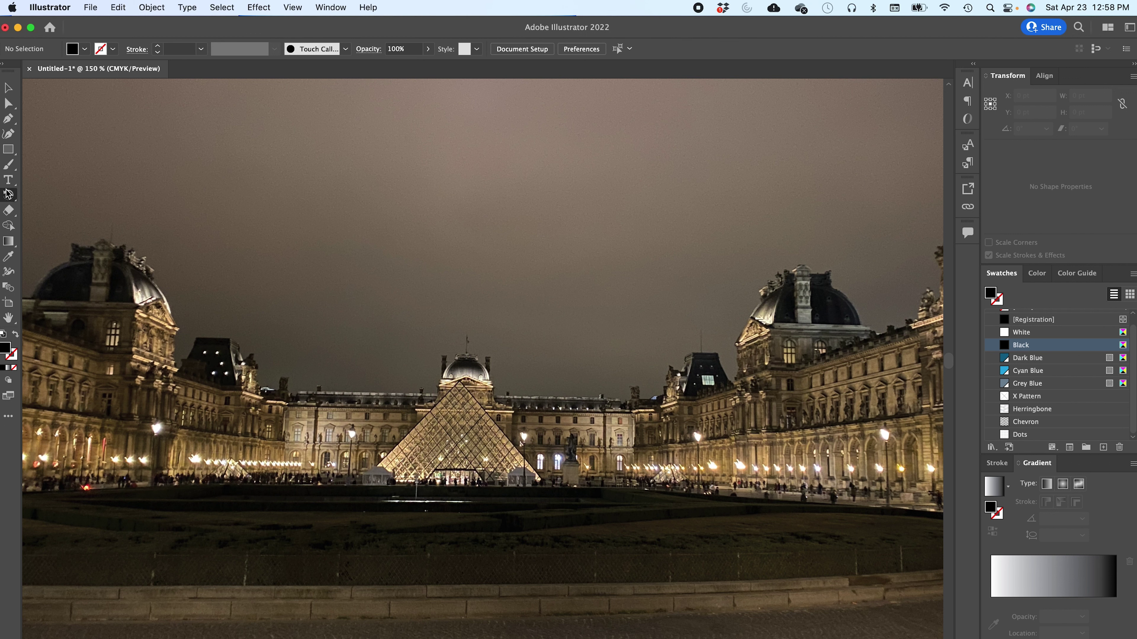
left_click(172, 115)
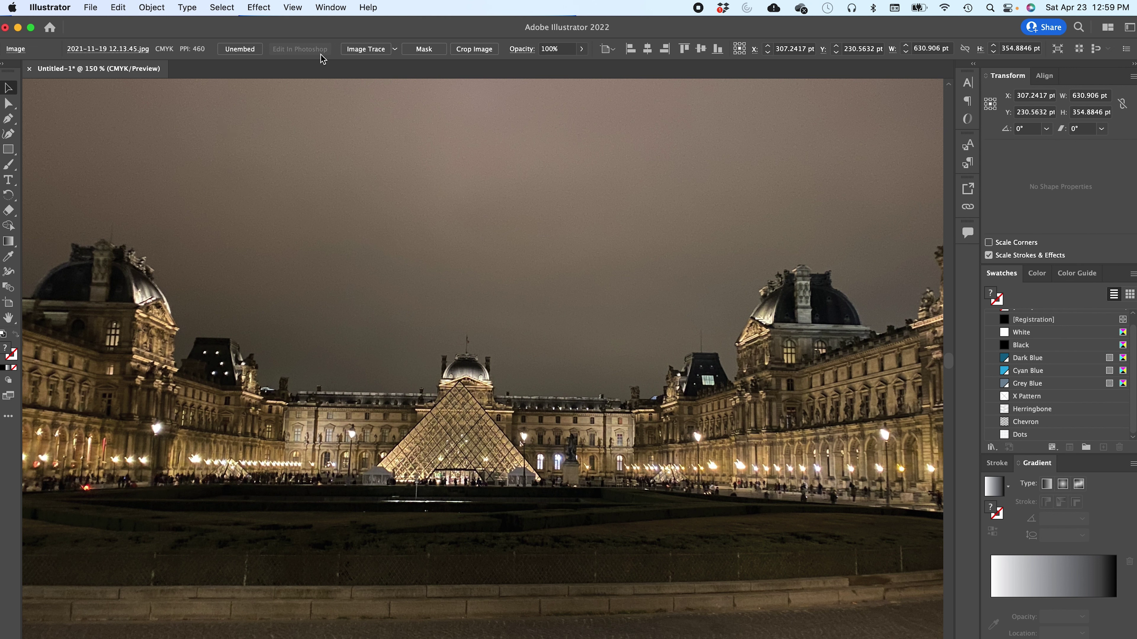
left_click(8, 104)
Step: Place a line of placeholder point text in the photo's sky and draw a black rectangle about 41 × 39 pt above and beside it
left_click(8, 180)
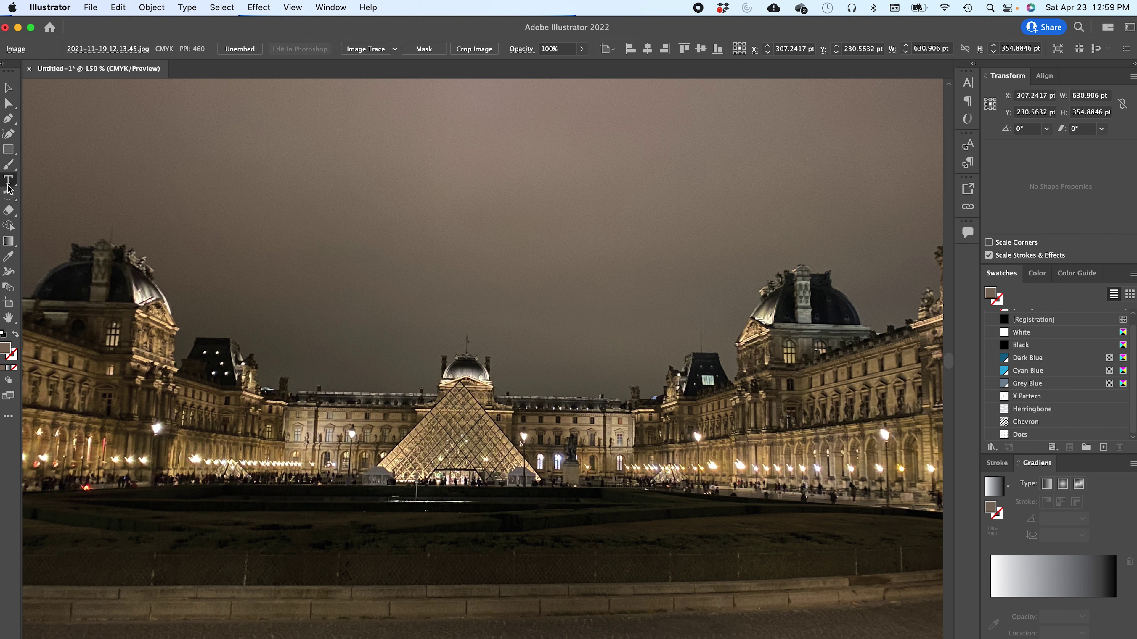
left_click(255, 203)
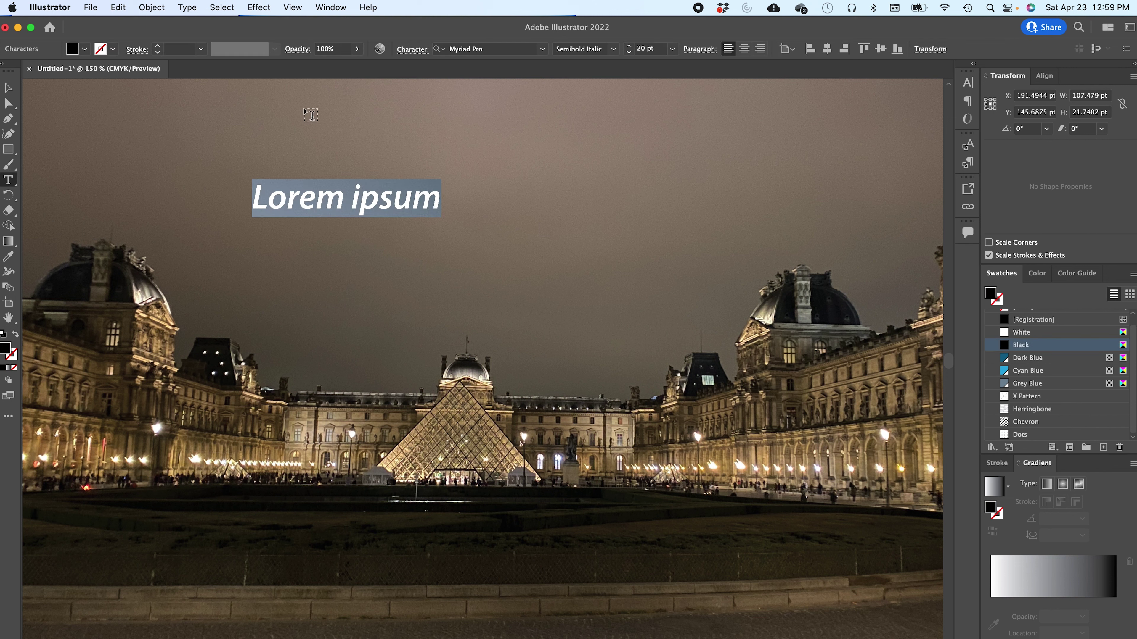
left_click(8, 149)
left_click_drag(154, 131, 227, 201)
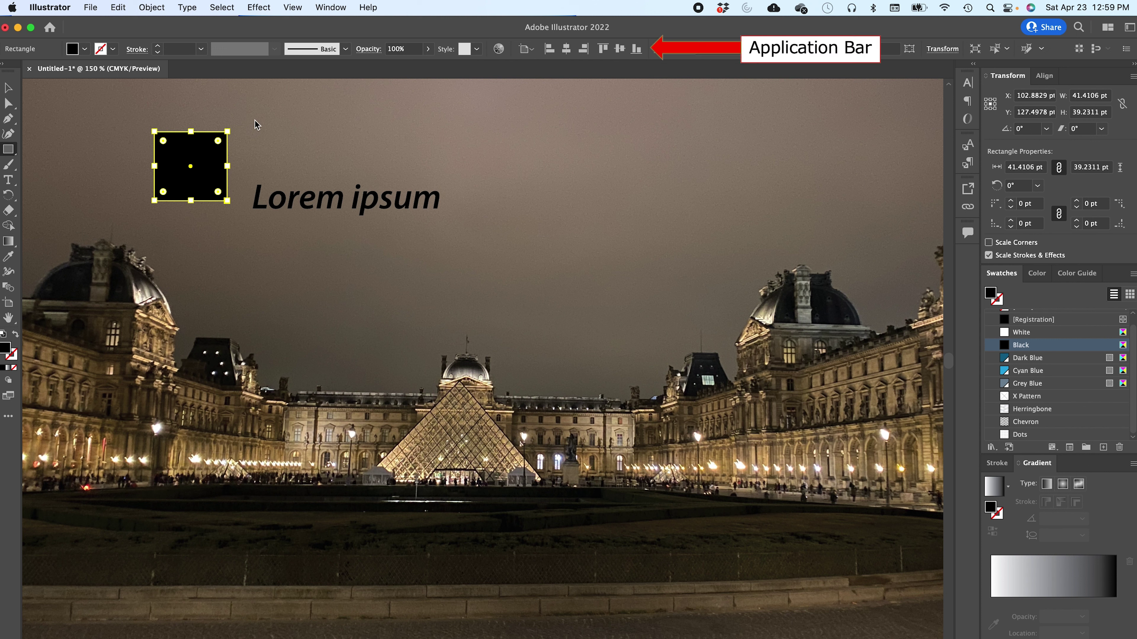
Step: Delete the black rectangle and the "Lorem ipsum" text from the photo's sky
key("Delete")
left_click(4, 92)
left_click(330, 196)
key("Delete")
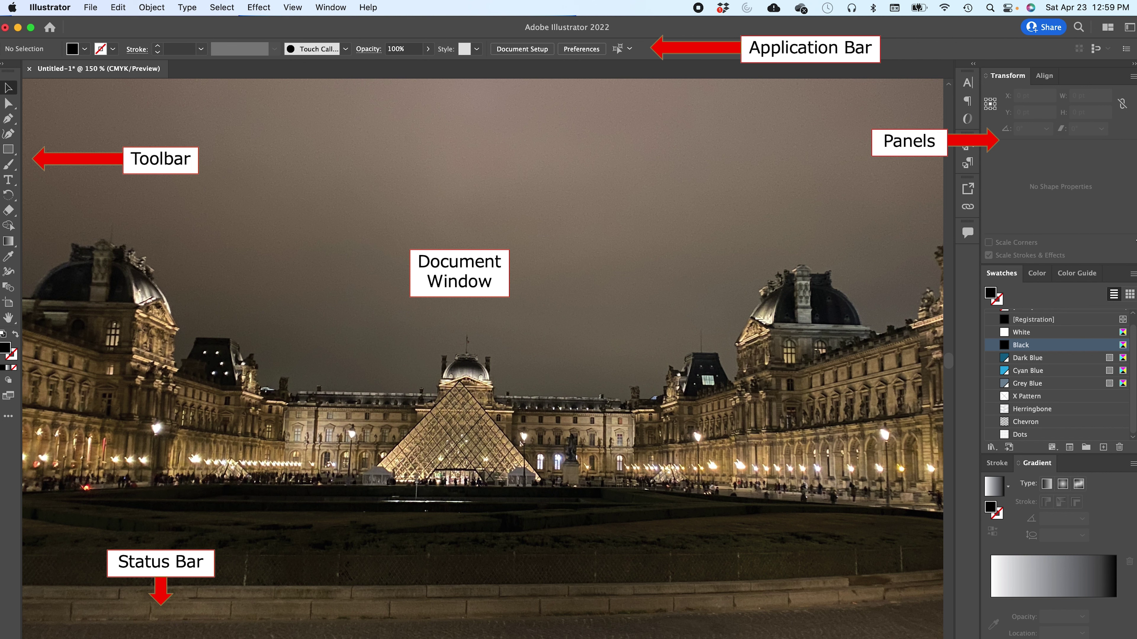
Step: Collapse the panel dock to icons and briefly display the toolbar's list of all tools
left_click(1134, 65)
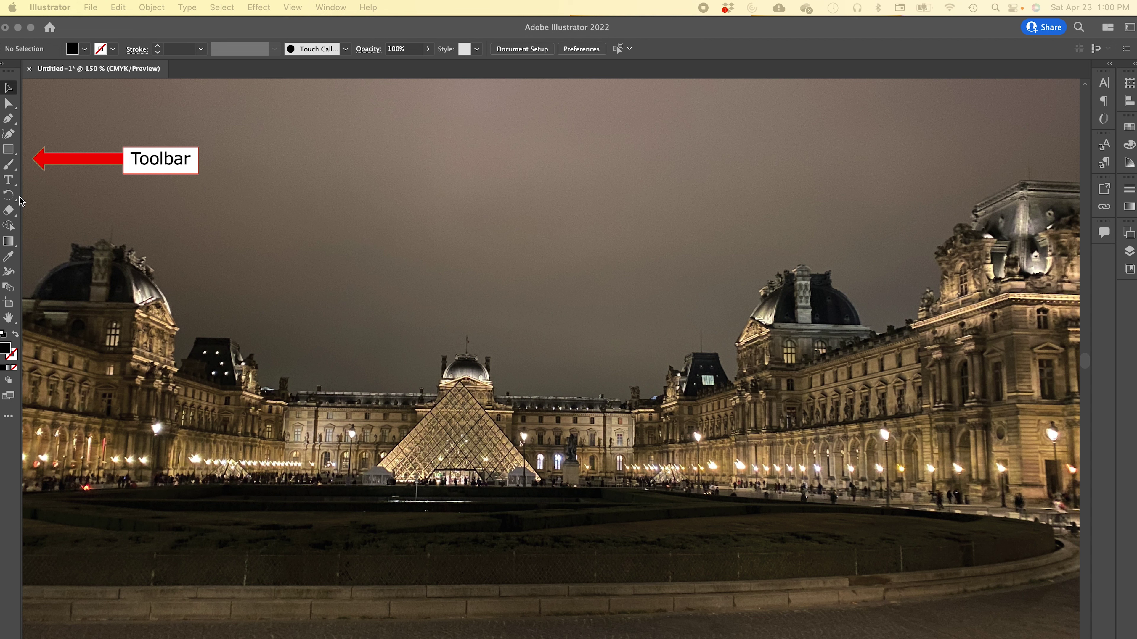
left_click(9, 417)
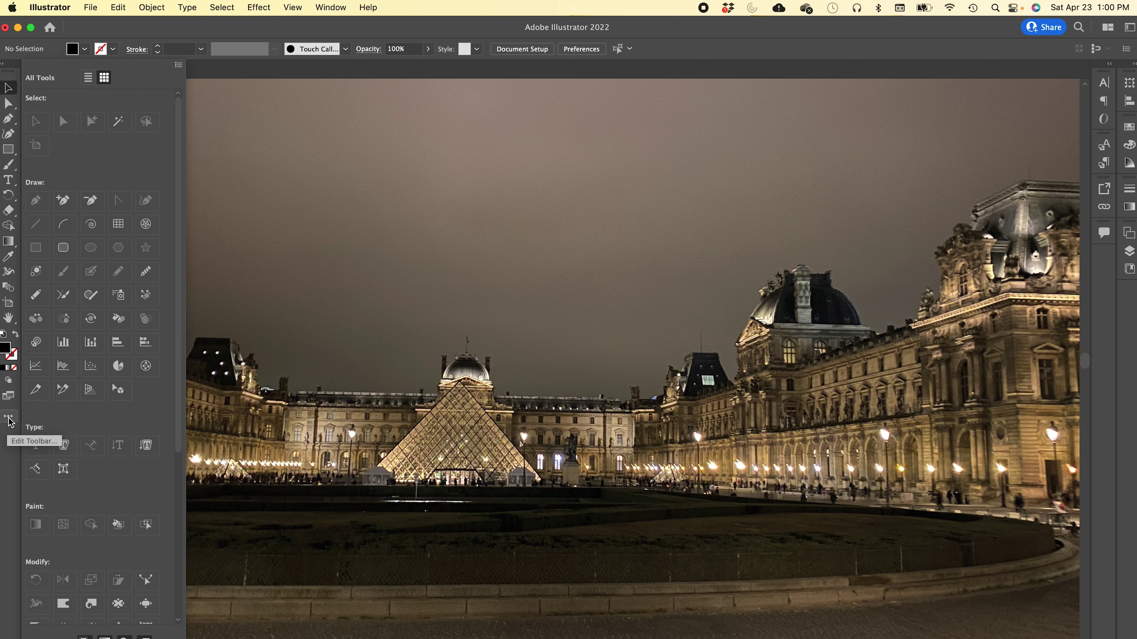
left_click(10, 422)
Step: Undock the toolbar so it floats over the artwork and set it to two columns
left_click_drag(13, 68, 224, 109)
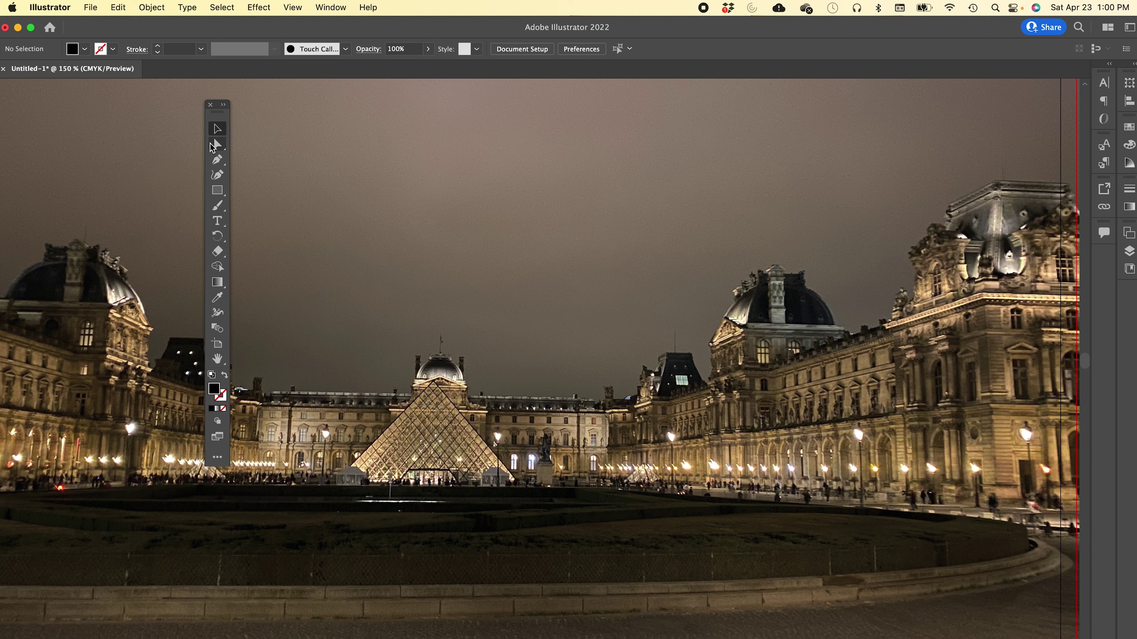
left_click(224, 108)
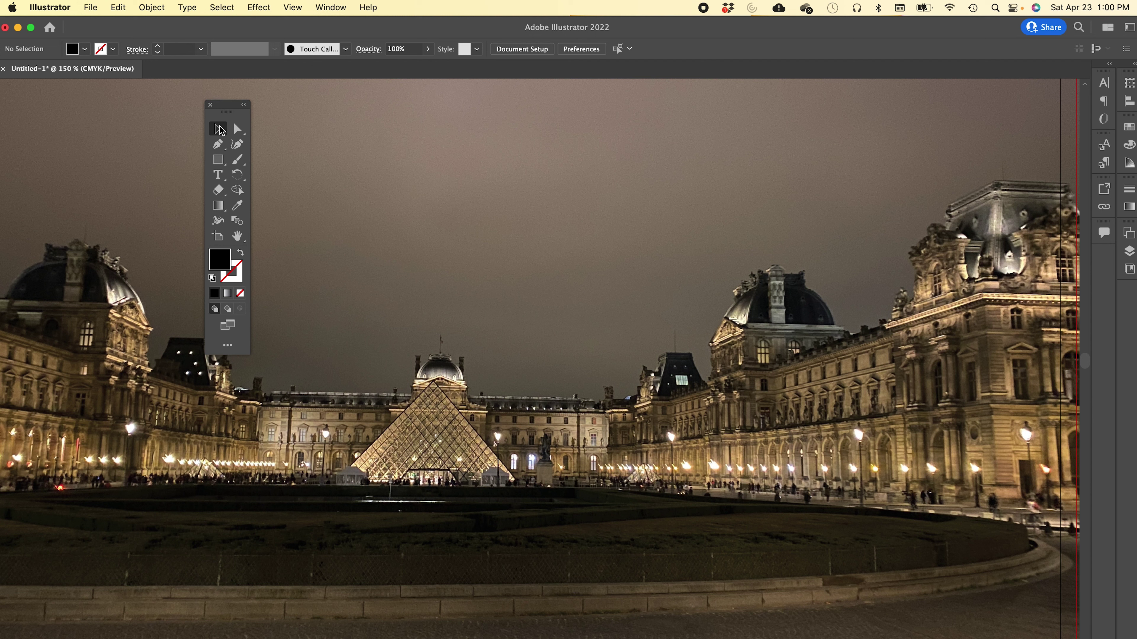
left_click(243, 107)
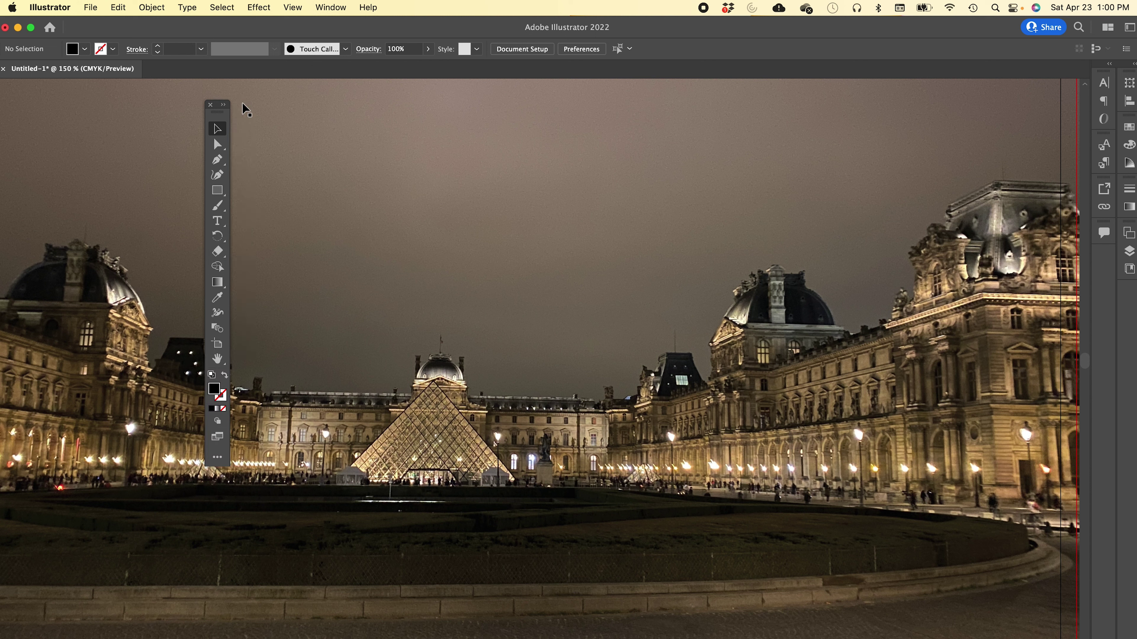
left_click(223, 105)
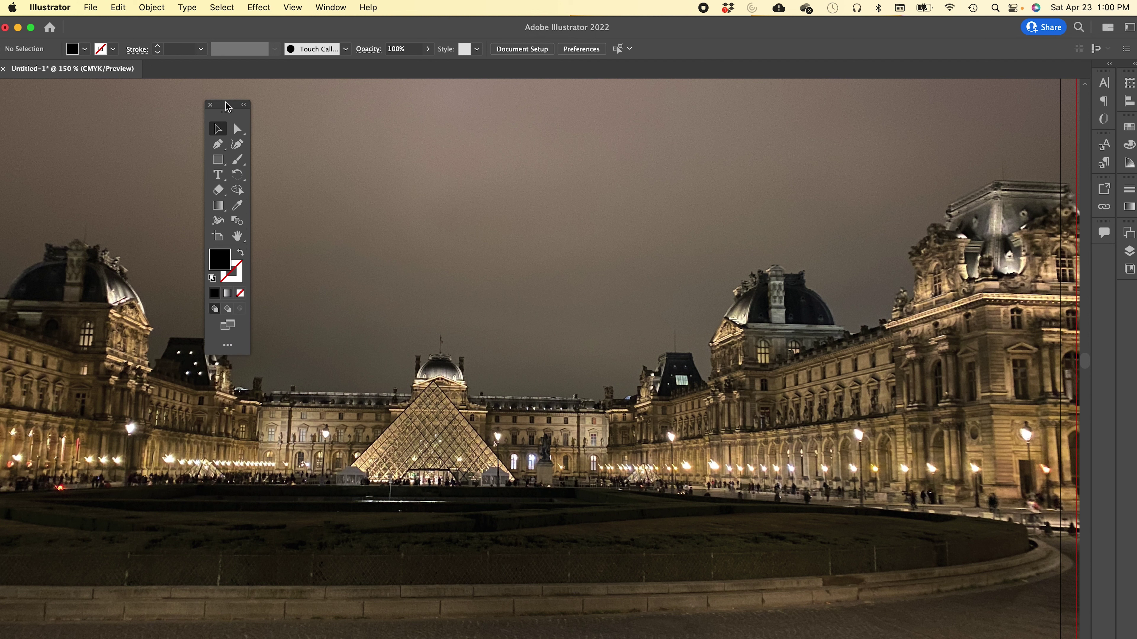
Step: Open the floating toolbar's full tool collection and examine its Paint, Modify and Navigate groups
left_click(233, 350)
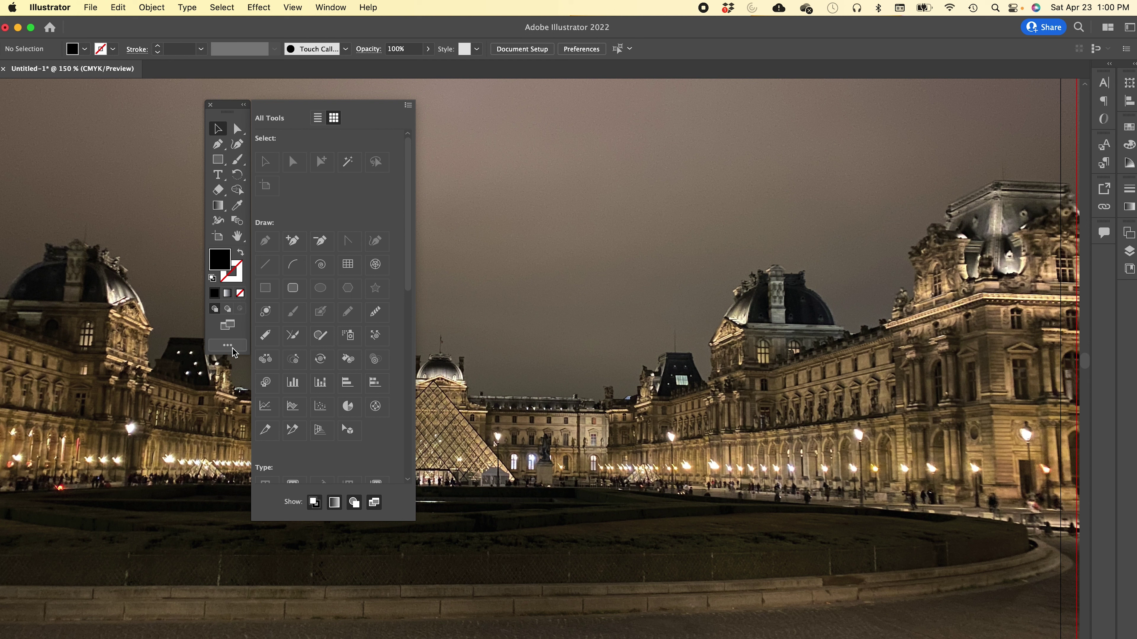
scroll(337, 362, "down", 10)
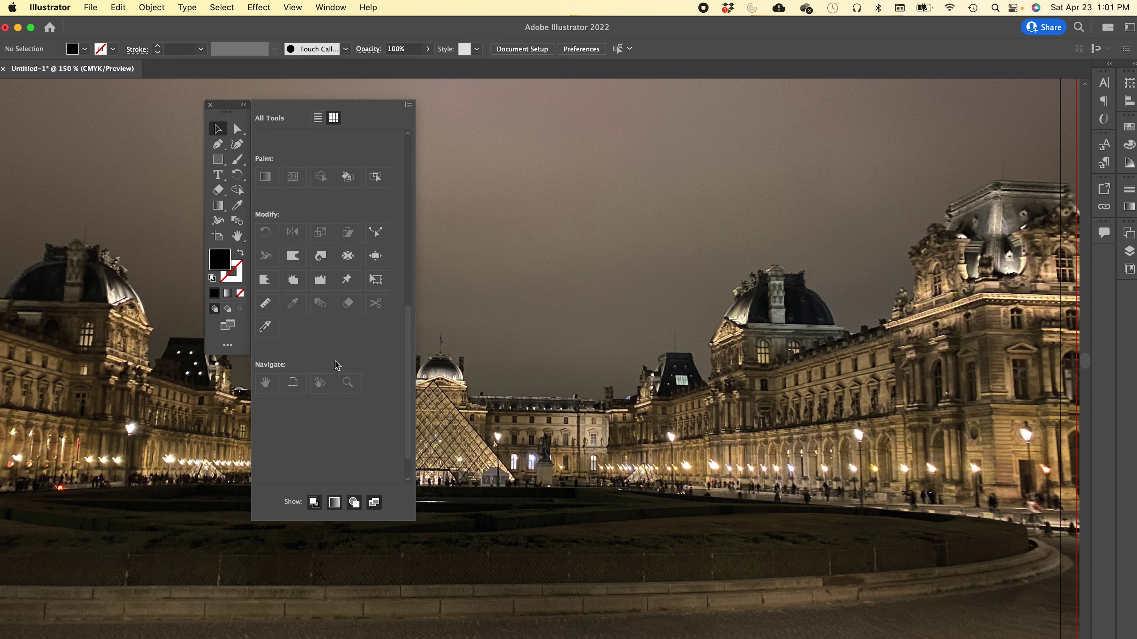
Step: Hide the toolbar's fill and stroke, coloring and screen mode controls, and compare the tool collection's list and thumbnail views
scroll(338, 365, "up", 10)
left_click(334, 502)
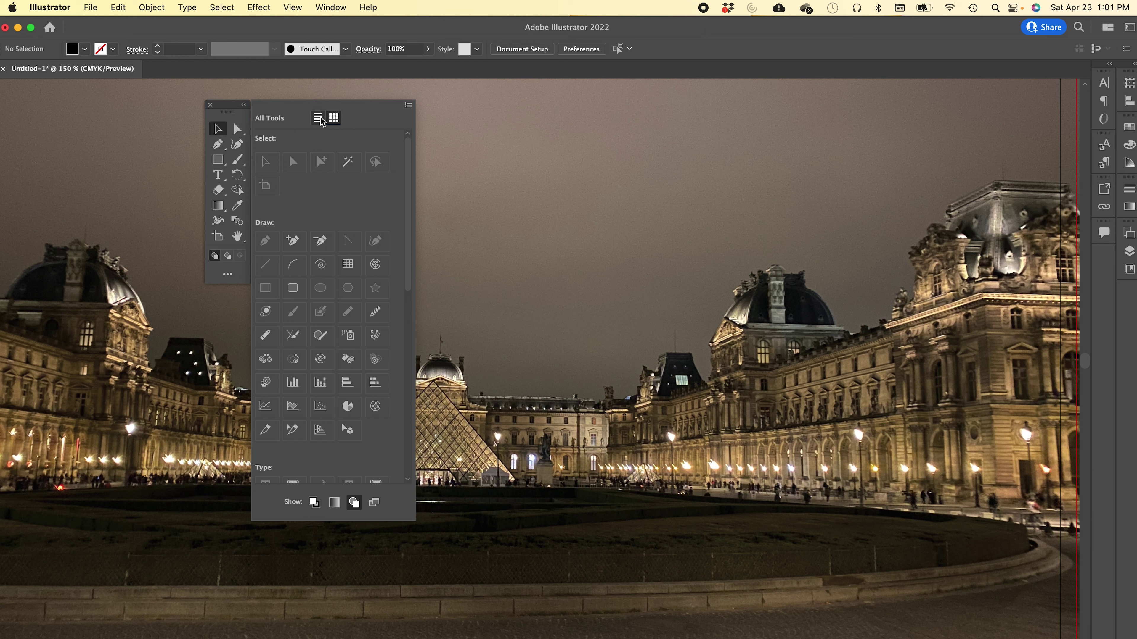
left_click(322, 121)
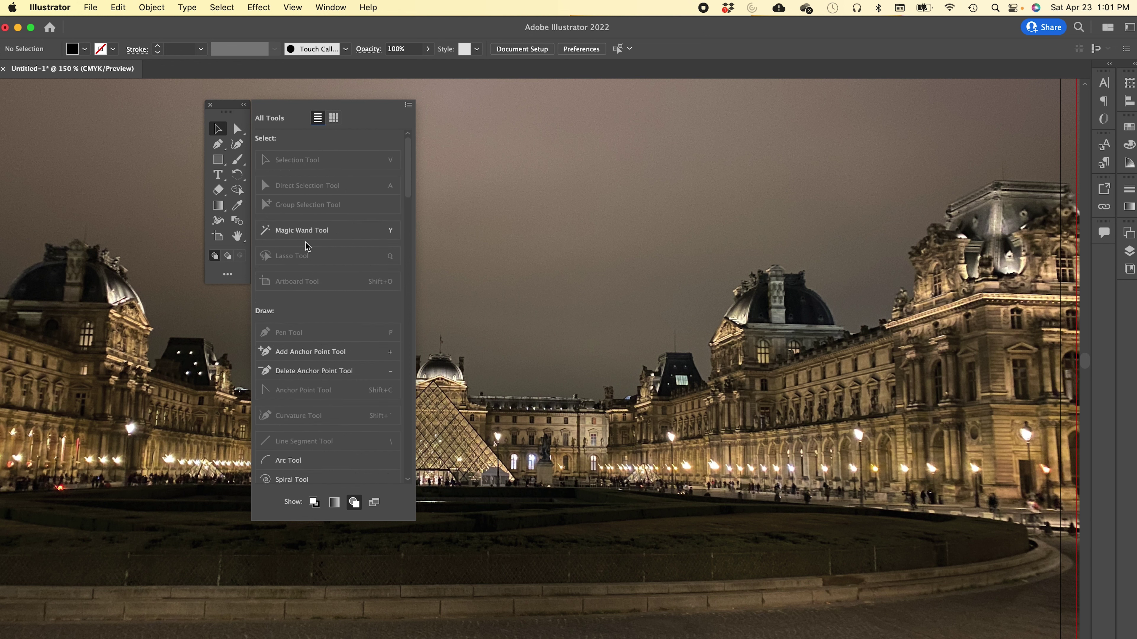
scroll(305, 314, "down", 15)
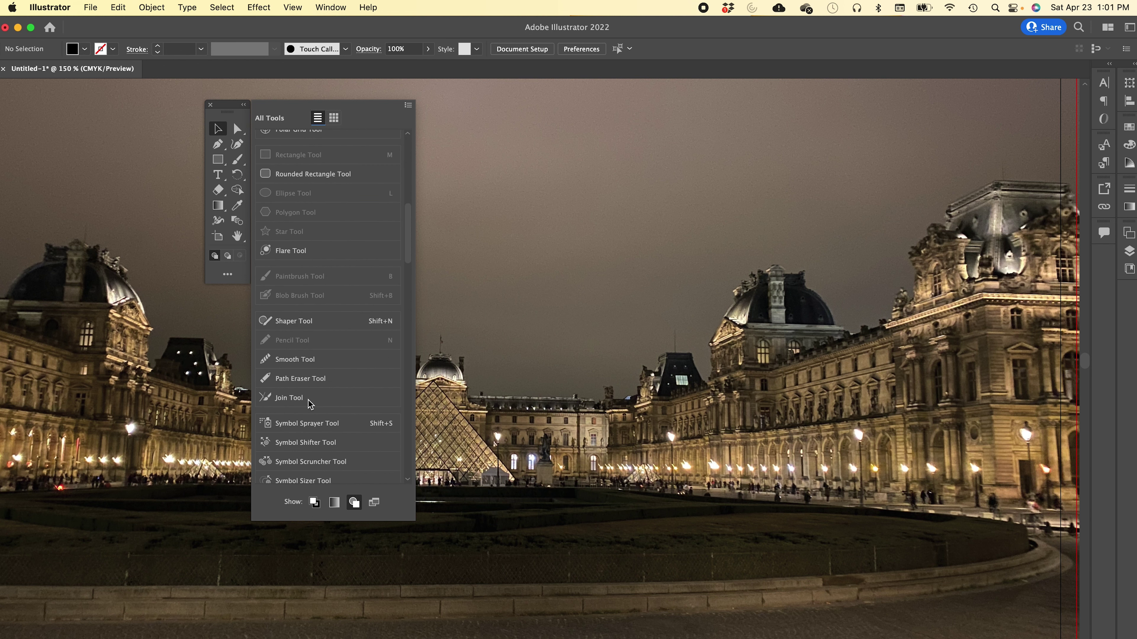
scroll(305, 385, "up", 15)
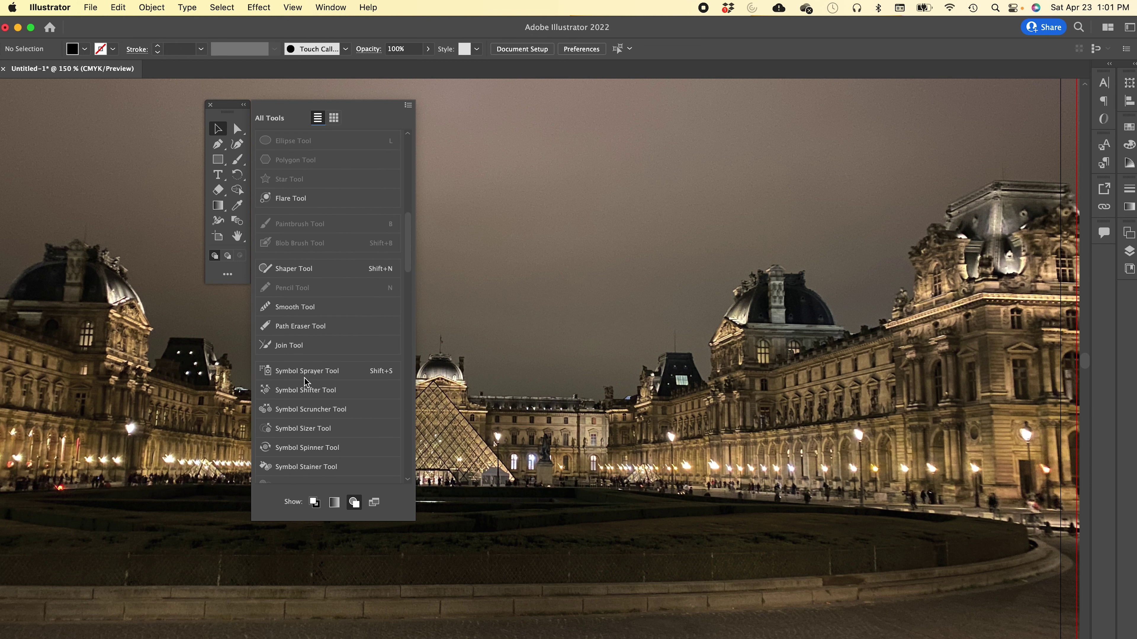
left_click(333, 118)
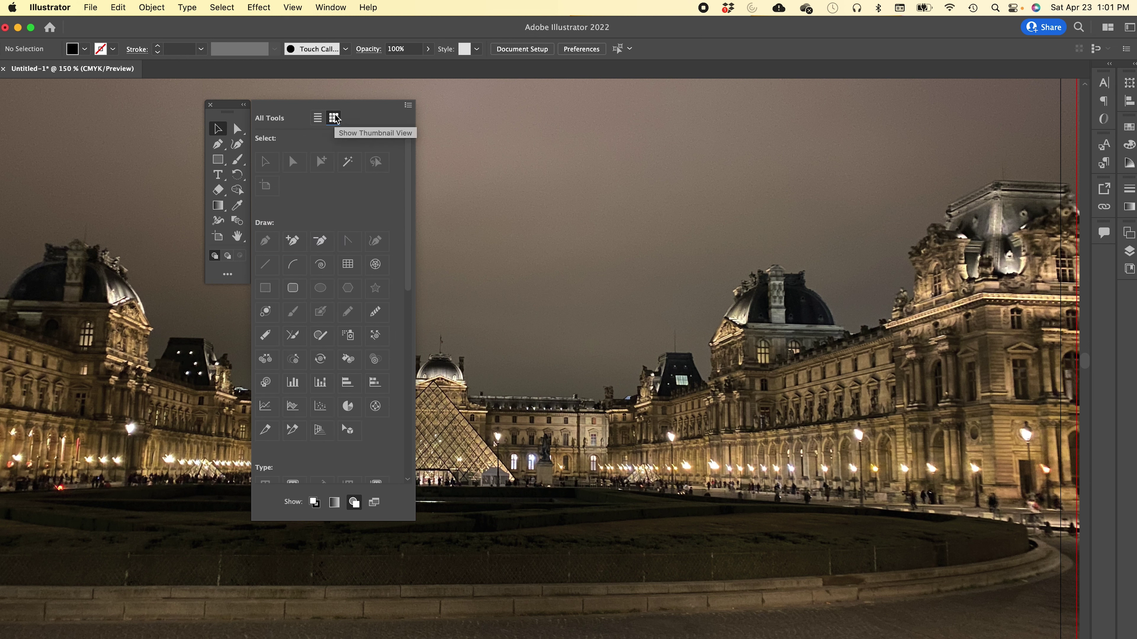
Step: Close the floating toolbar and restore it by showing the Basic toolbar
left_click_drag(228, 110, 340, 171)
left_click(324, 167)
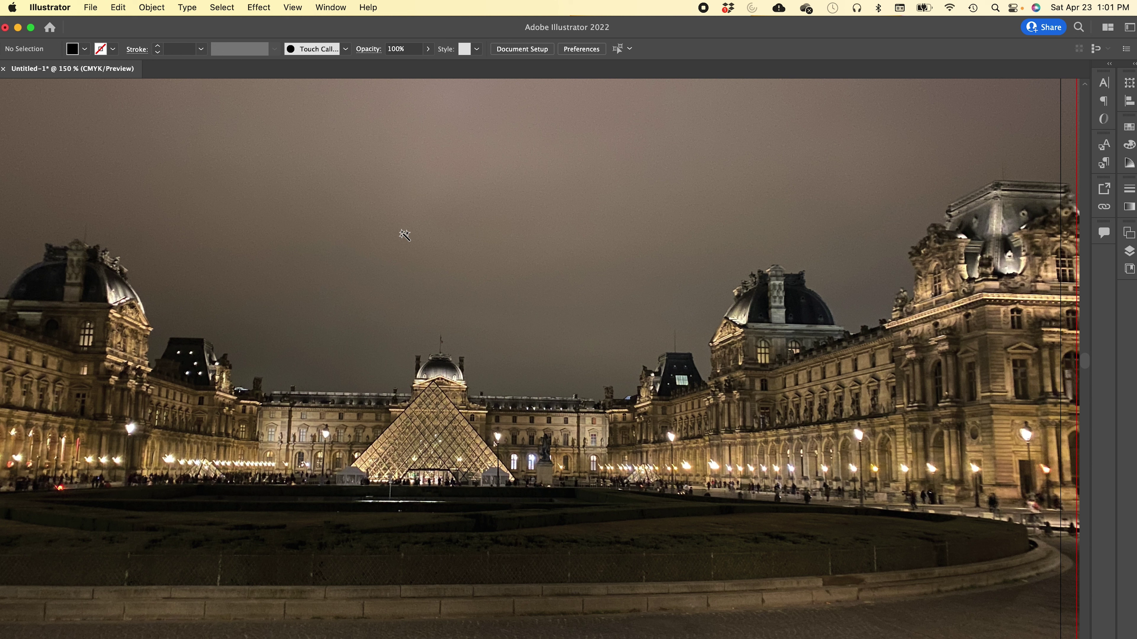
left_click(333, 7)
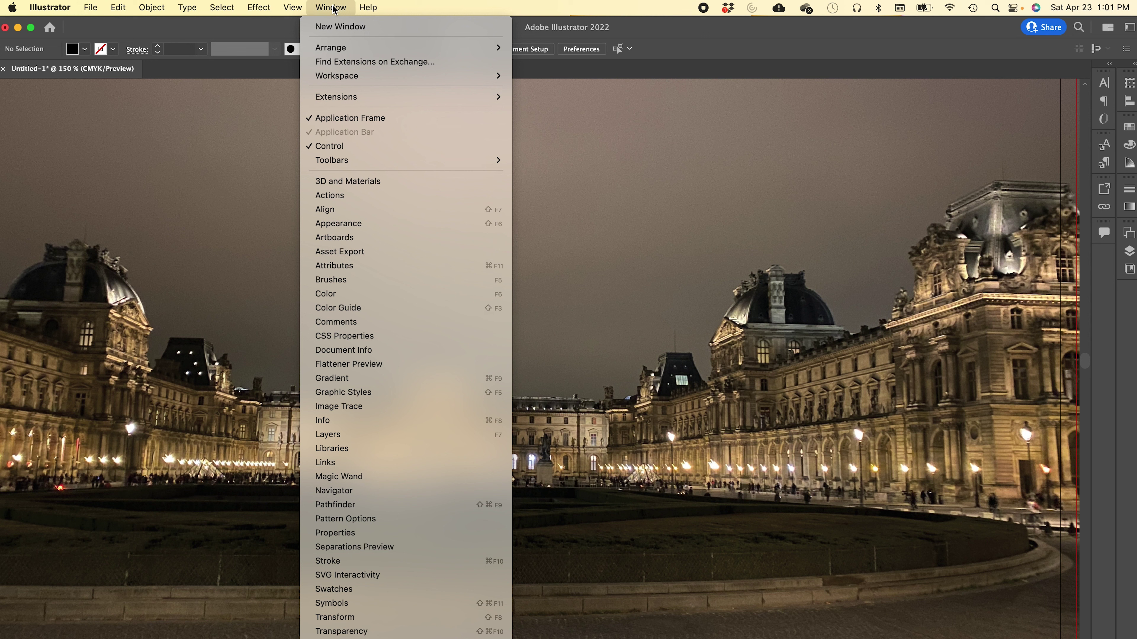
mouse_move(343, 167)
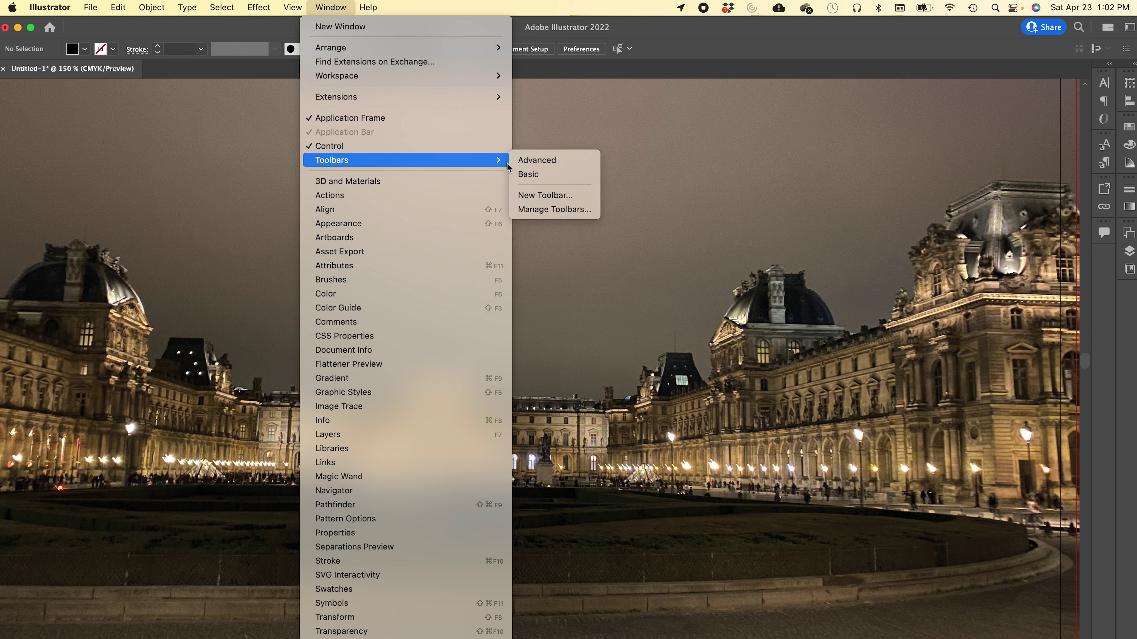
left_click(539, 174)
Step: Dock the toolbar in a single column and remove the Magic Wand tool from it
left_click_drag(340, 171, 11, 70)
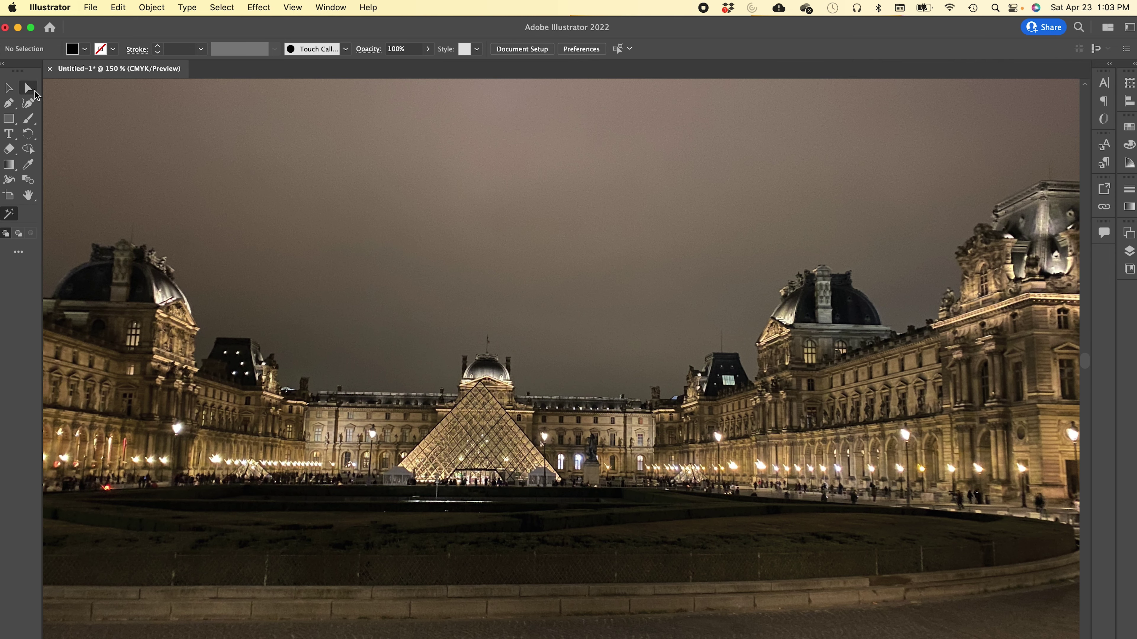
left_click(4, 65)
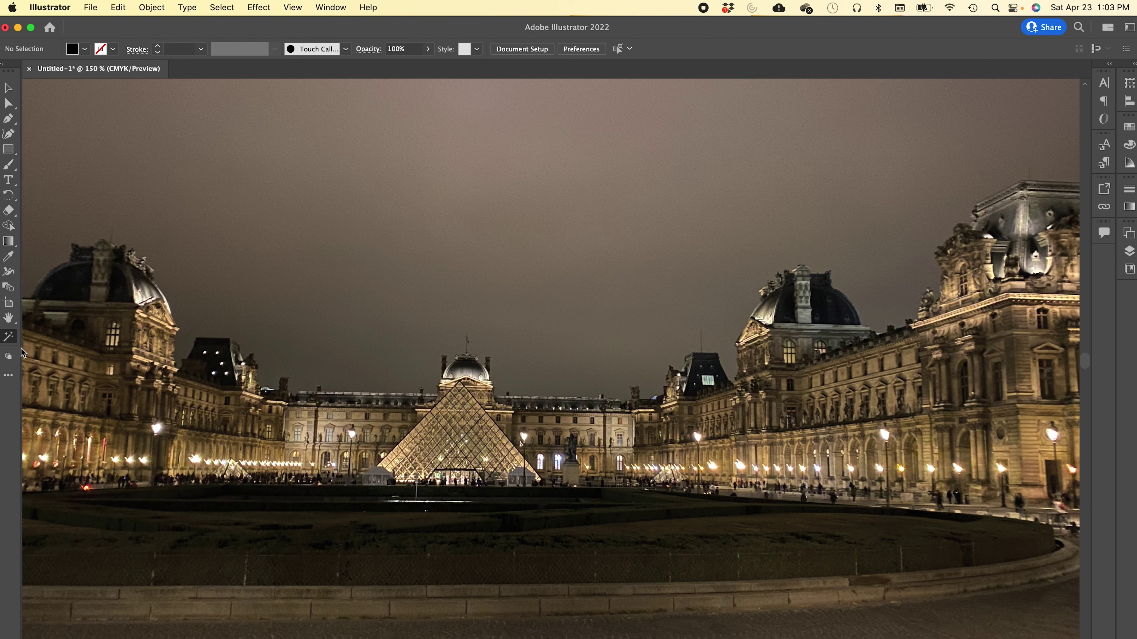
left_click(9, 376)
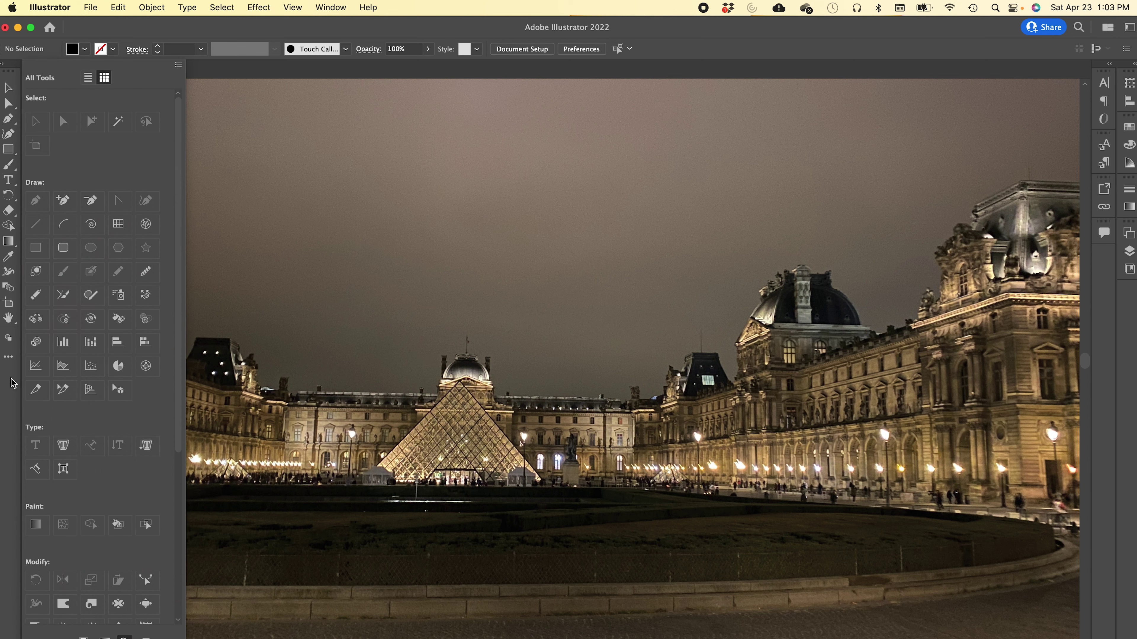
left_click(11, 361)
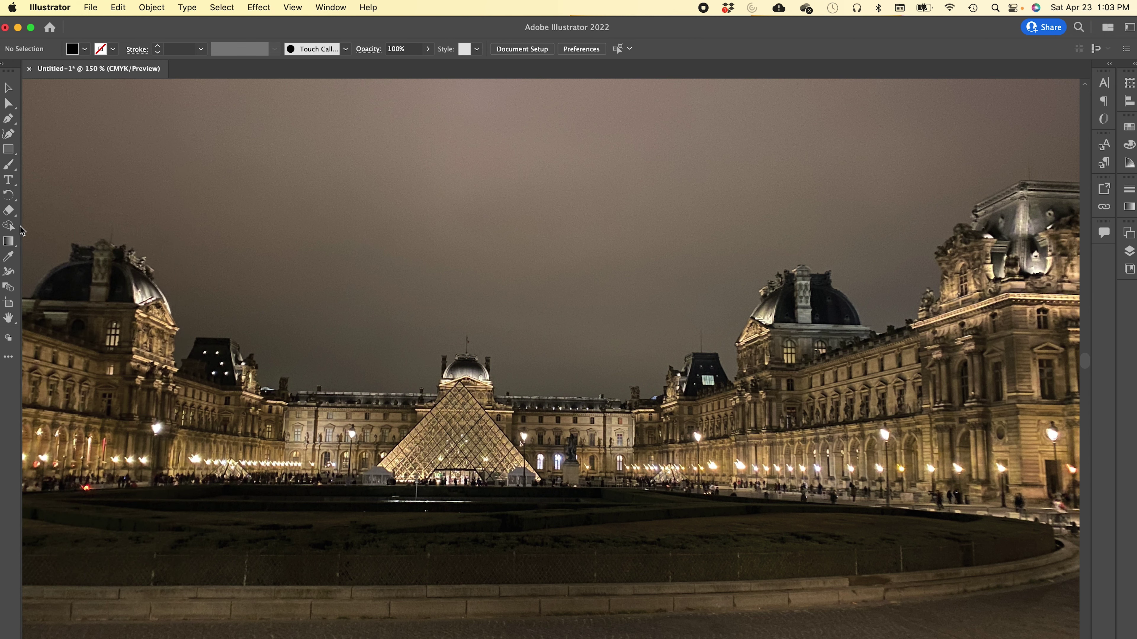
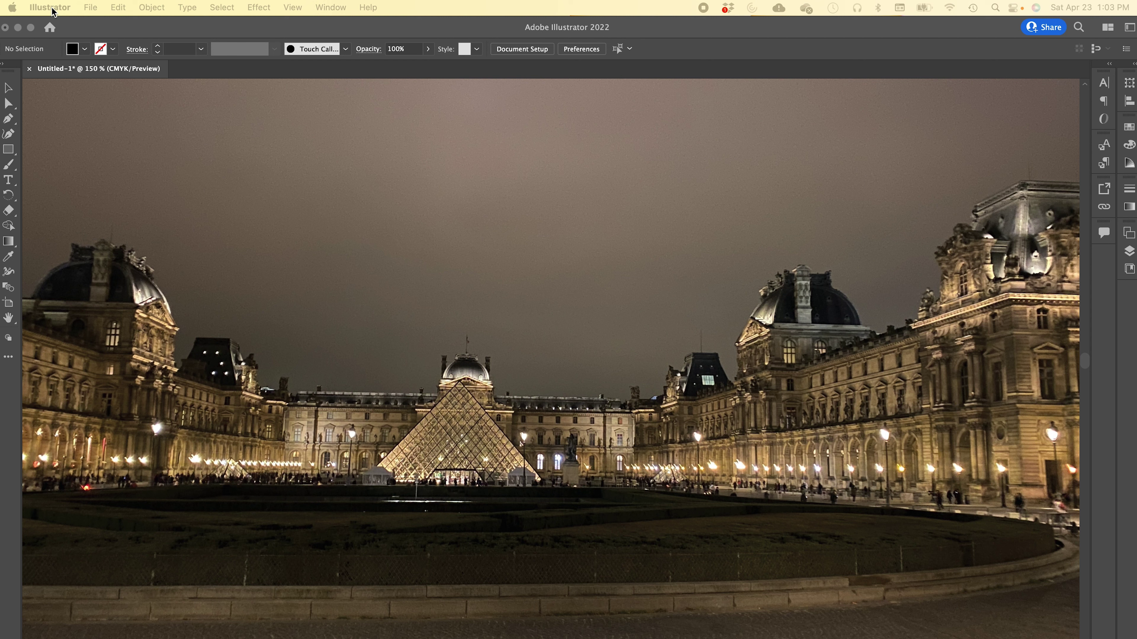
Step: Review the Show Tool Tips option in the General preferences and close the dialog
left_click(52, 10)
mouse_move(68, 55)
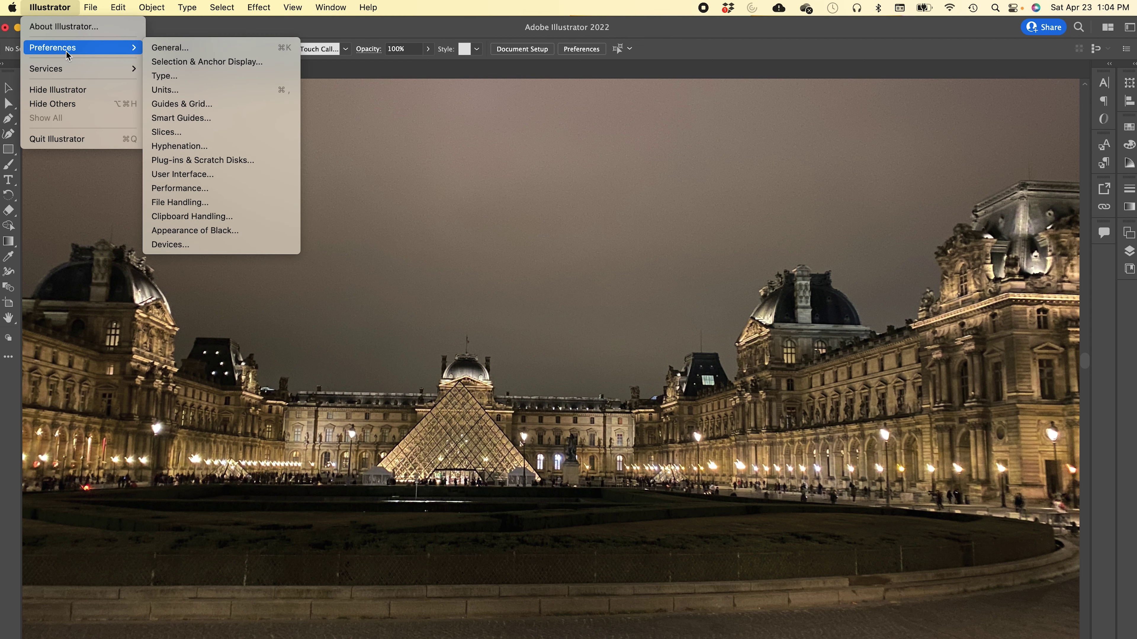
left_click(170, 47)
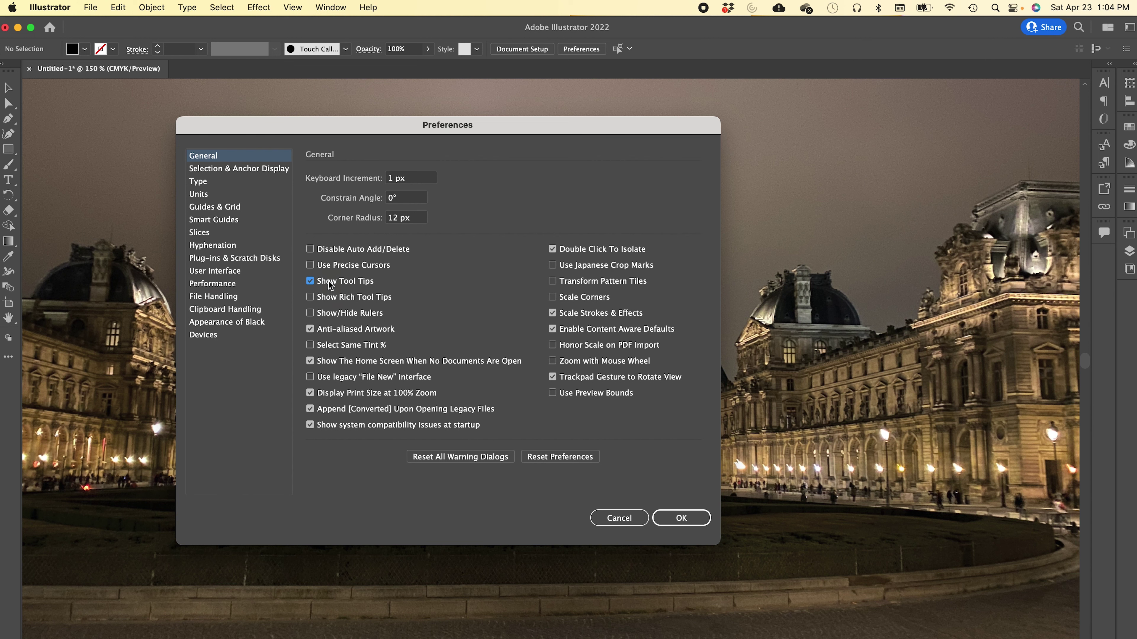
key("Return")
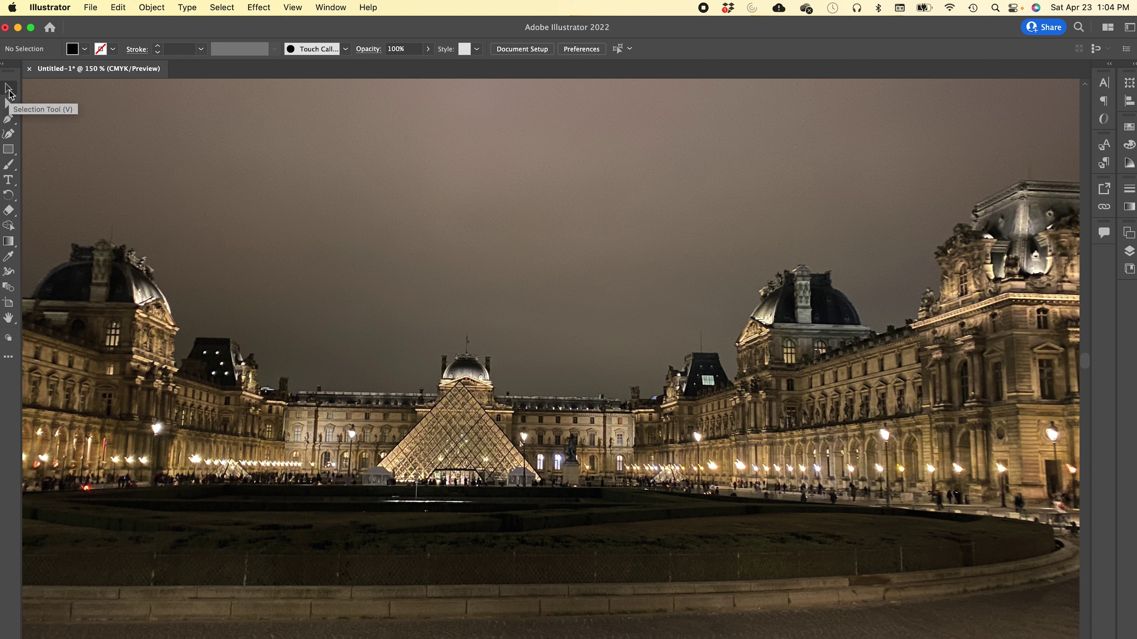
Step: Select the night photo with the Selection tool, and alternate between the Selection and Direct Selection tools, ending on Direct Selection
left_click(9, 90)
left_click(219, 192)
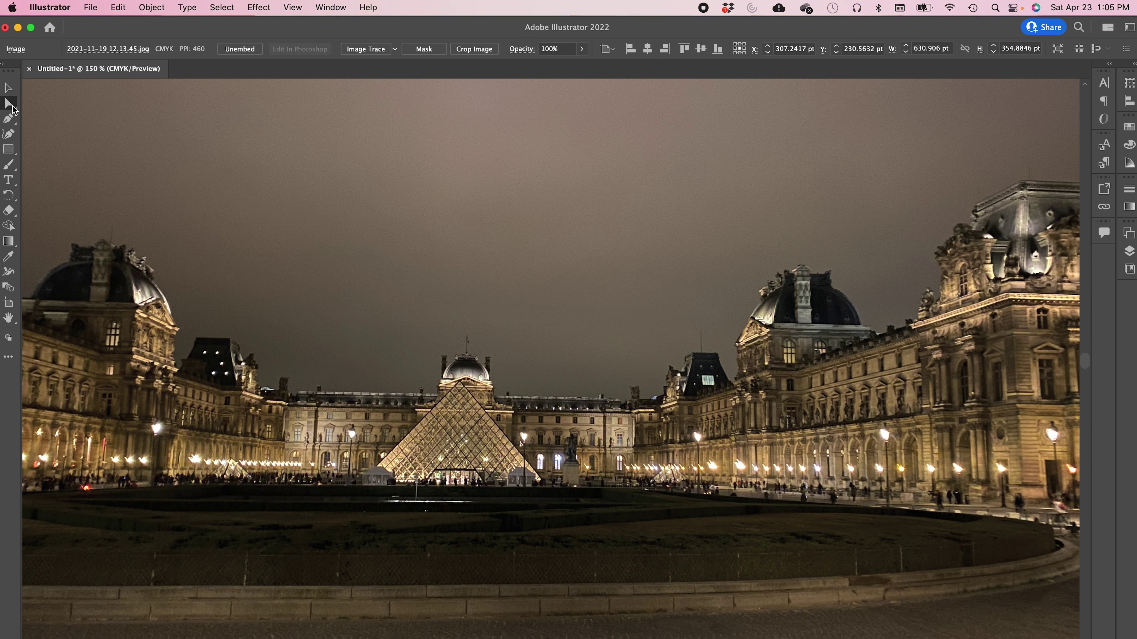
left_click(9, 88)
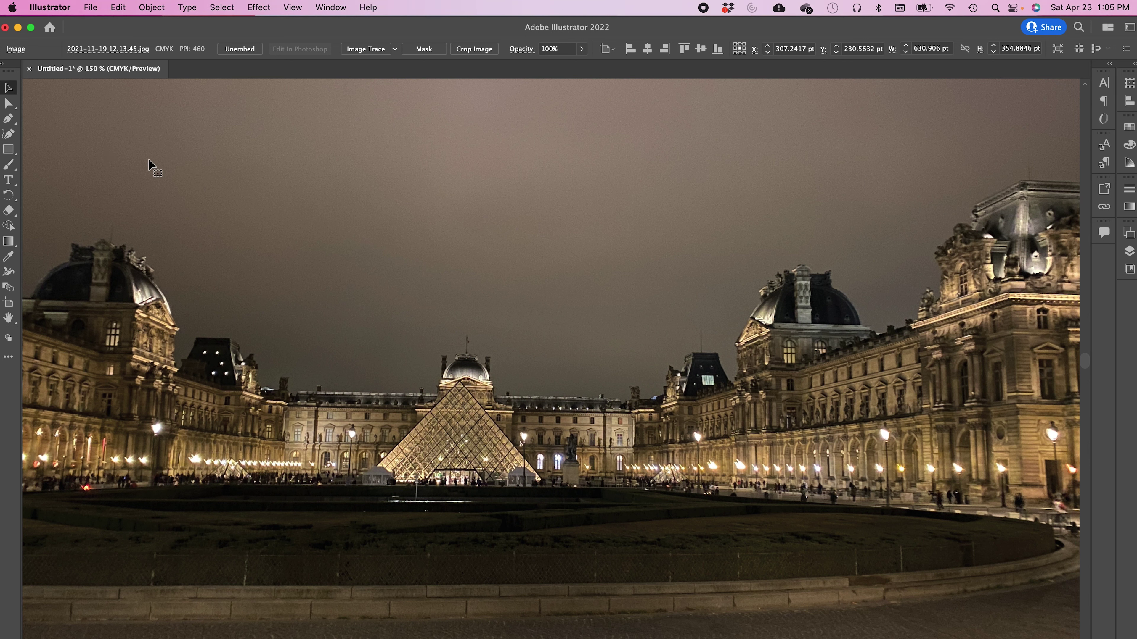
key("a")
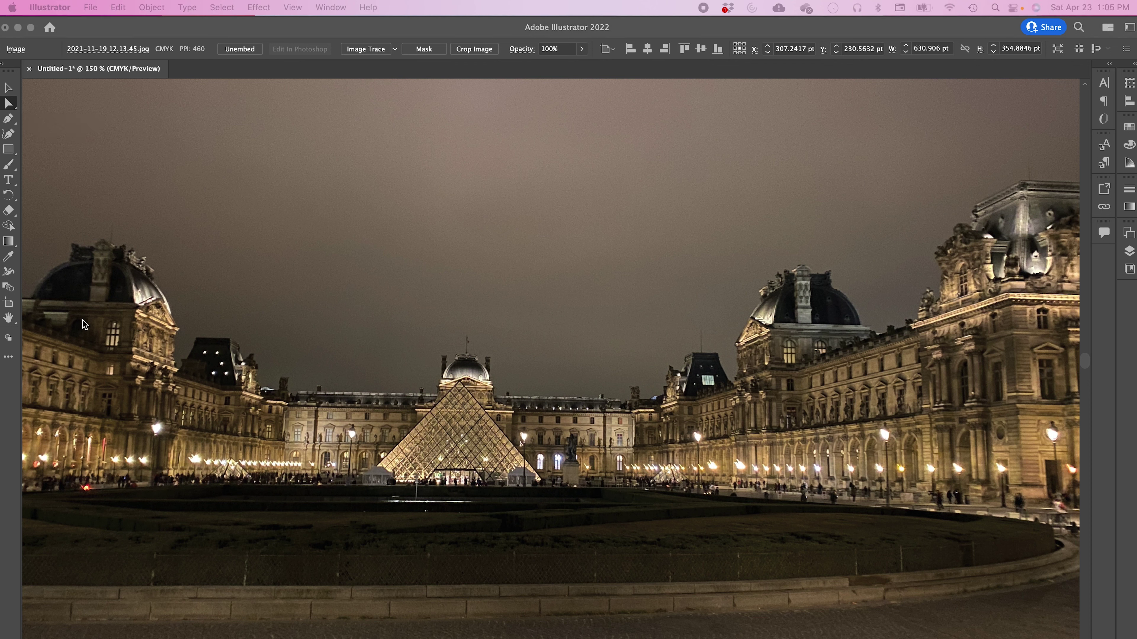
Step: Enable Show Rich Tool Tips in the General preferences
left_click(91, 8)
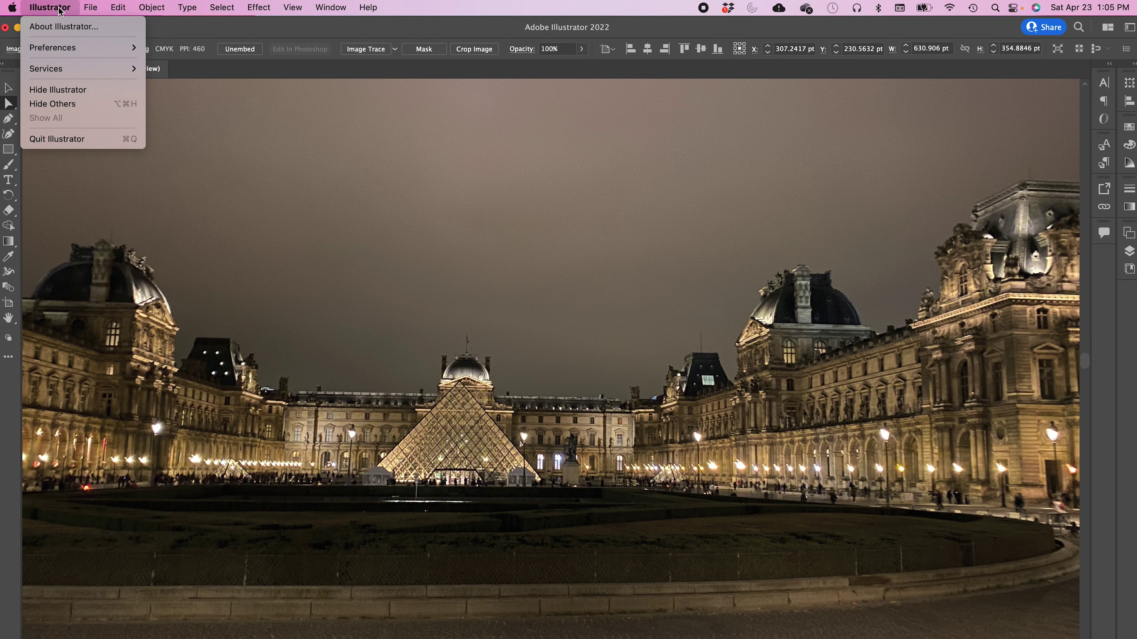
mouse_move(64, 51)
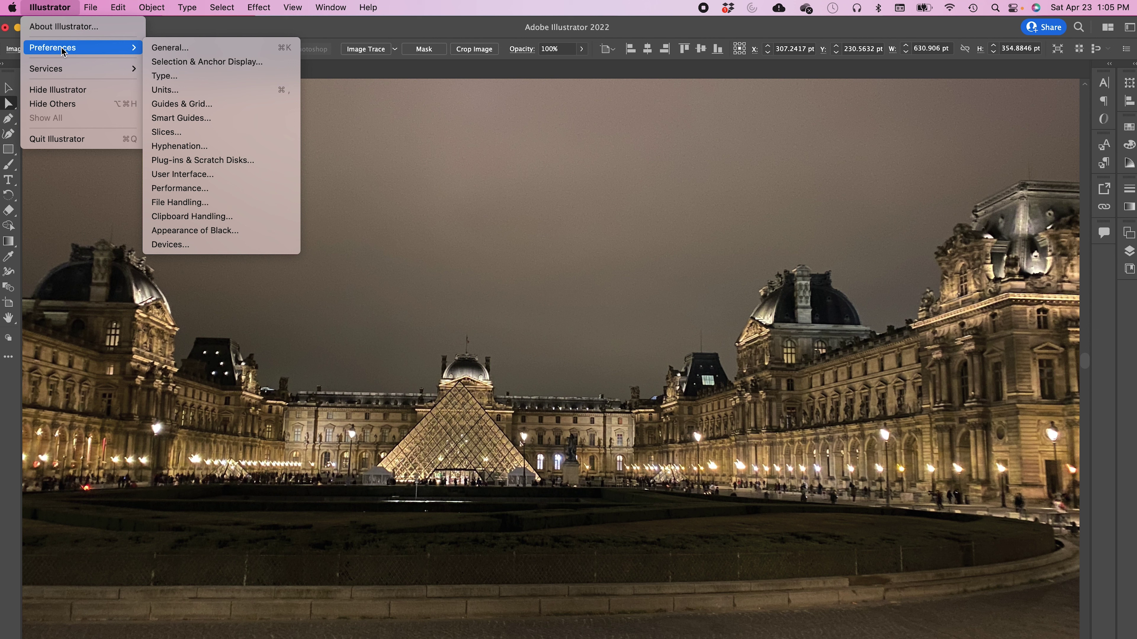
left_click(178, 48)
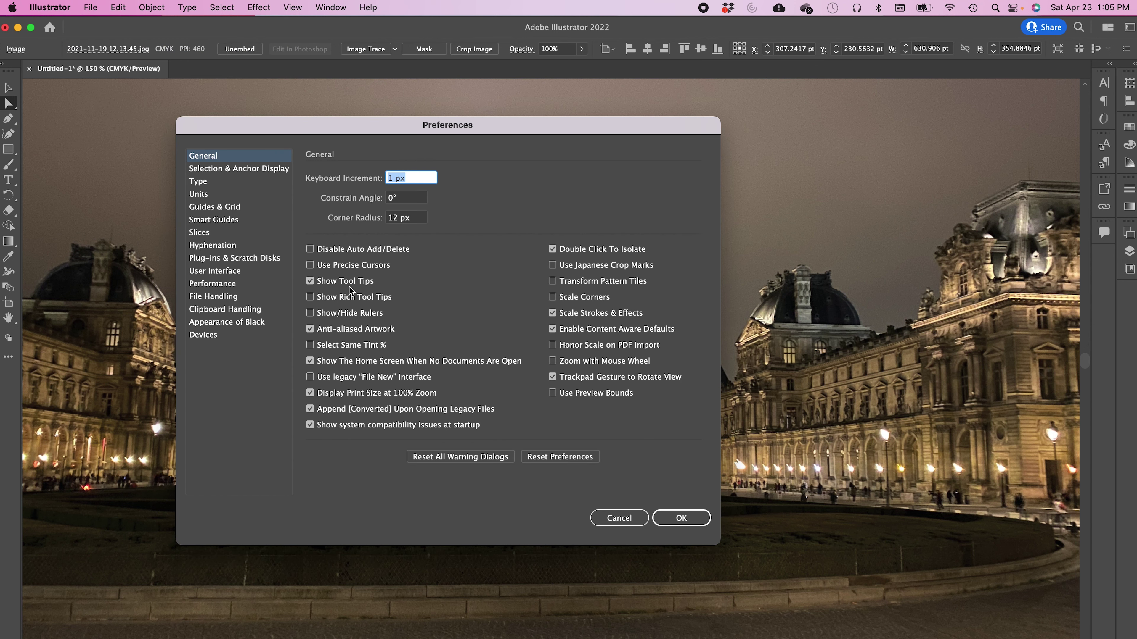
left_click(311, 300)
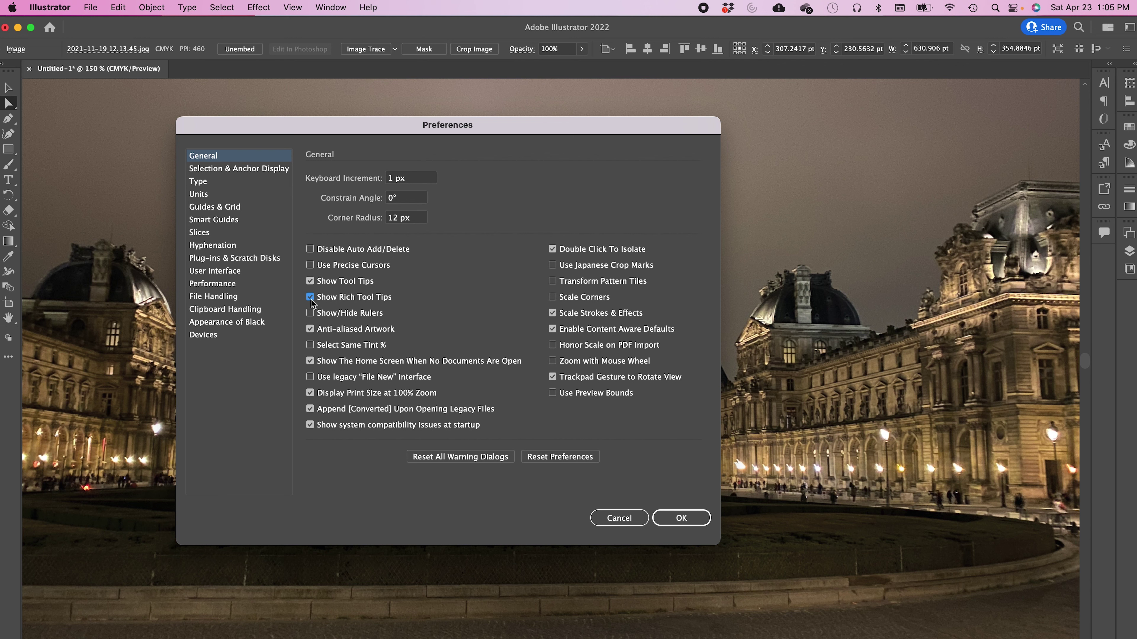
left_click(667, 520)
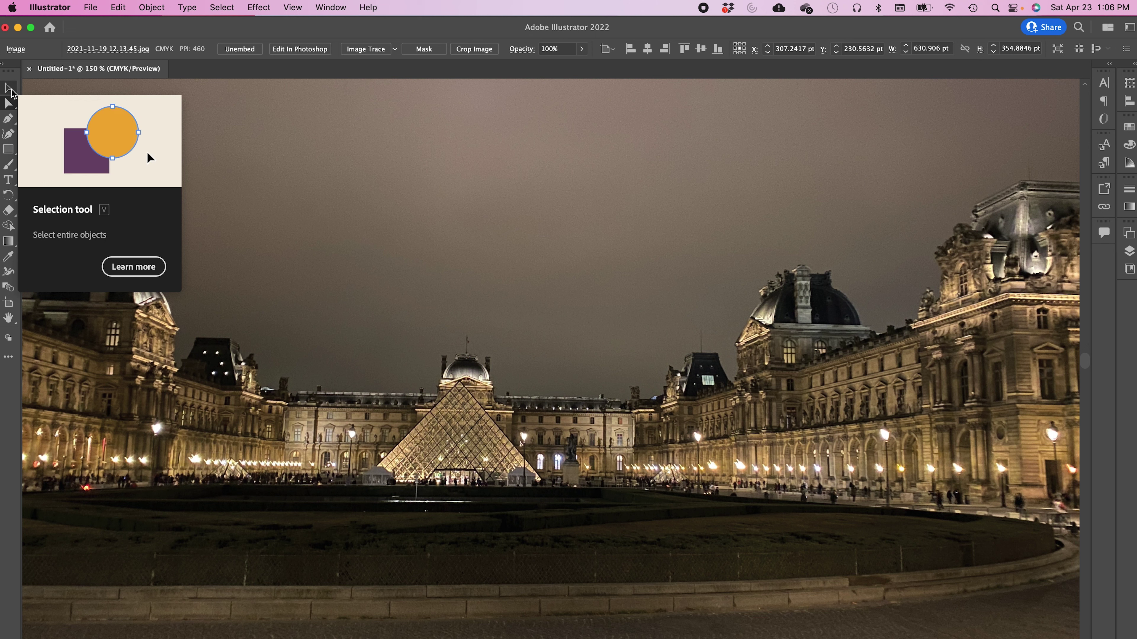
Step: Open the Selection tool's help article from its rich tool tip, skim the instructions and close it
left_click(134, 267)
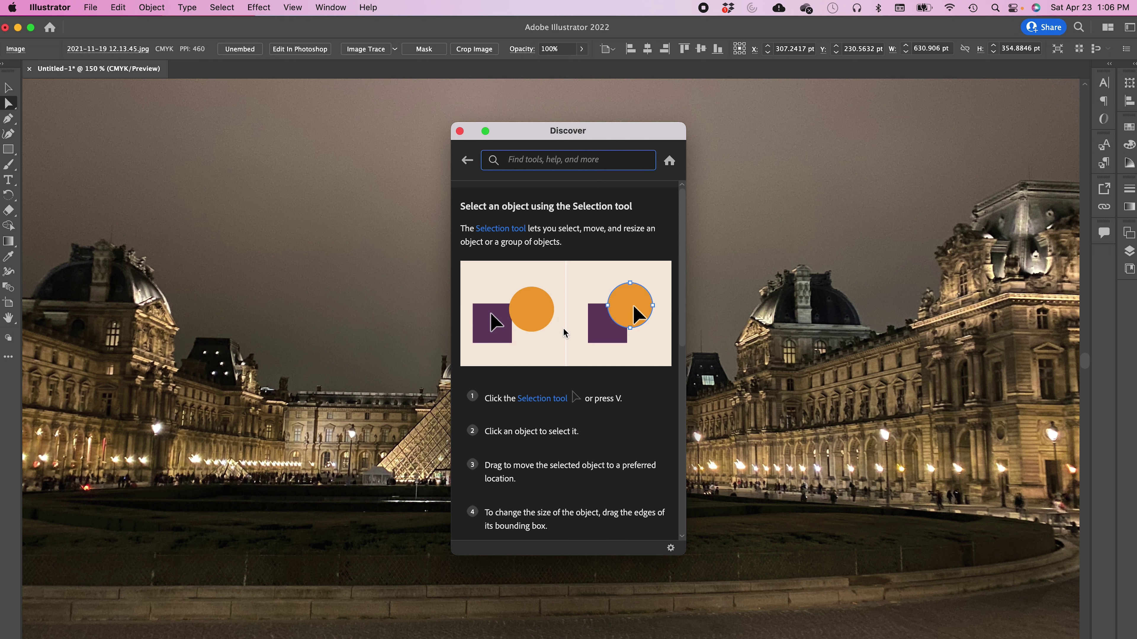
scroll(572, 336, "down", 10)
scroll(572, 335, "up", 10)
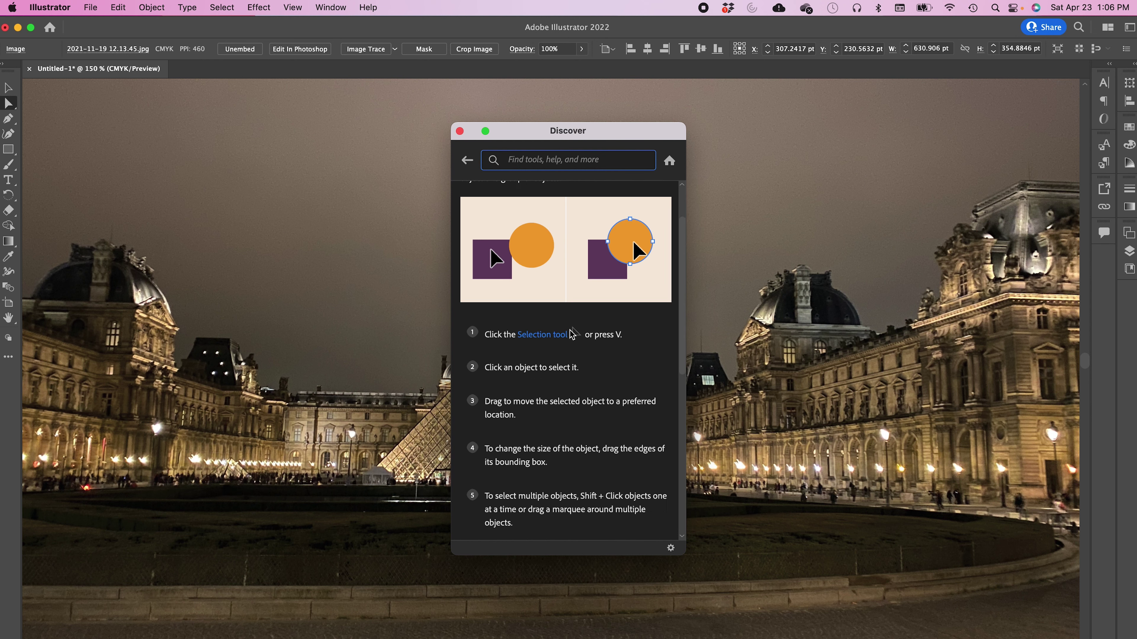
left_click(460, 131)
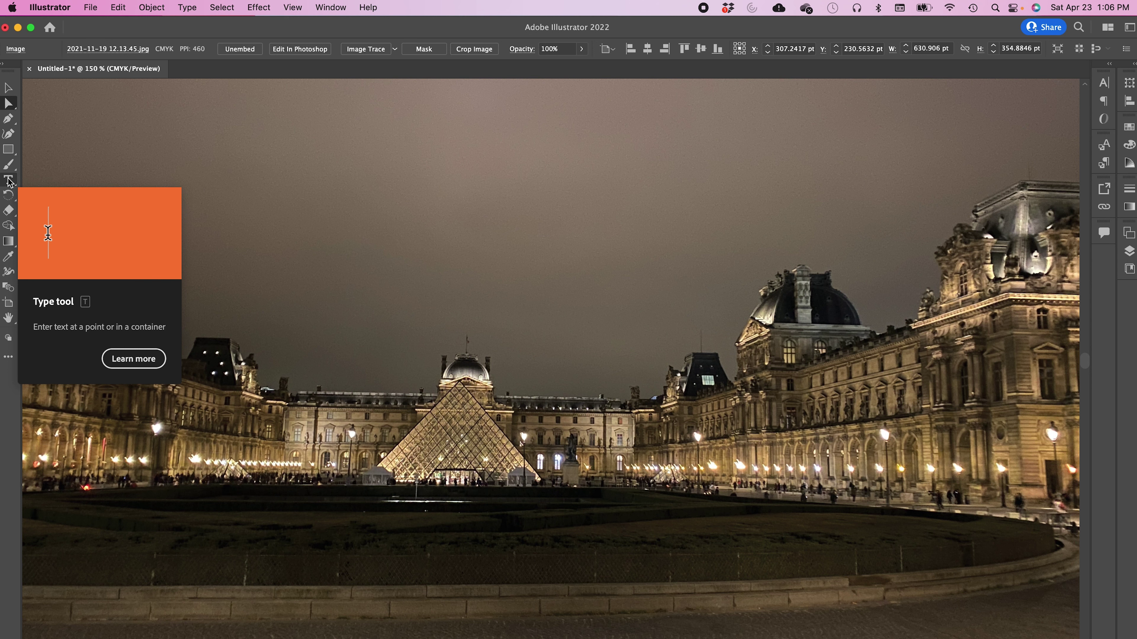
left_click(10, 359)
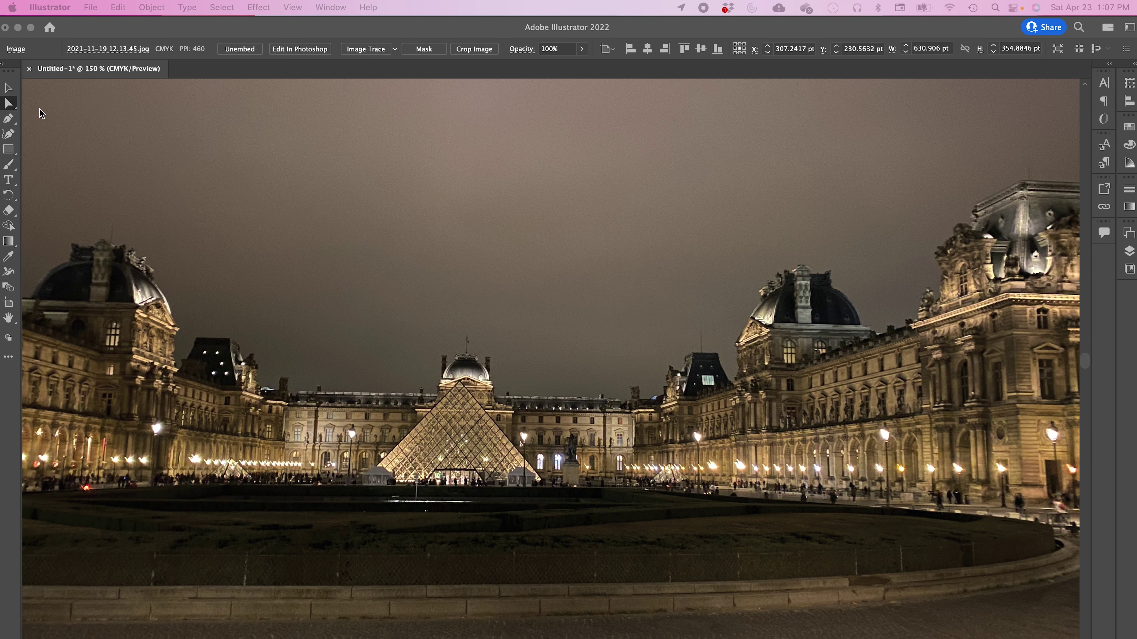
Step: Undock the toolbar, set it to two columns and float it over the middle of the photo's sky
left_click(11, 69)
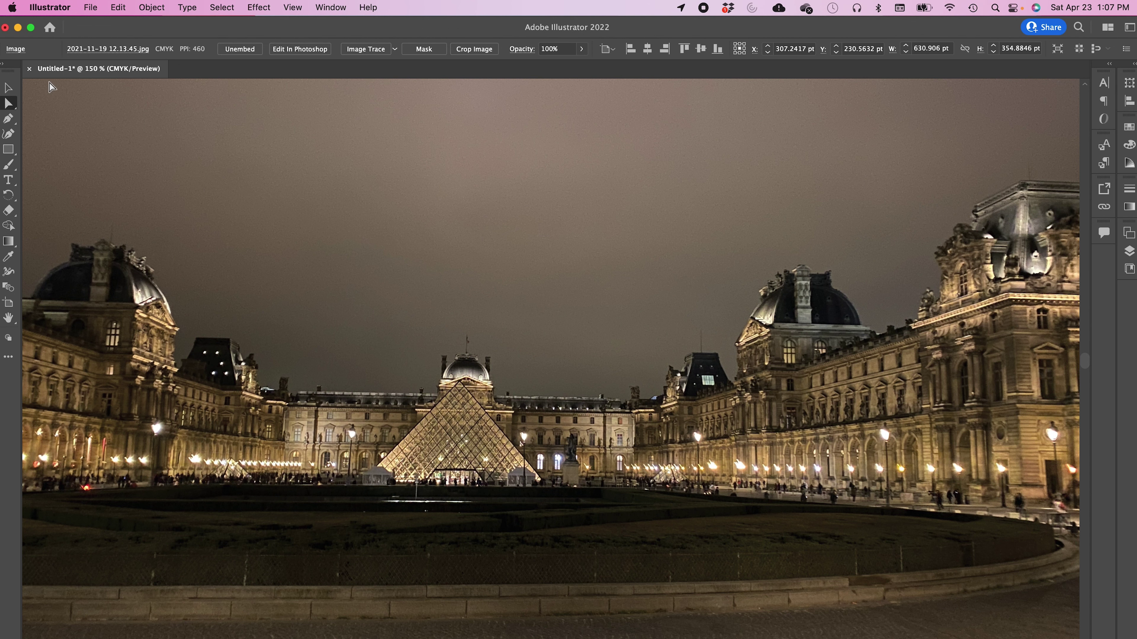
left_click_drag(8, 70, 188, 121)
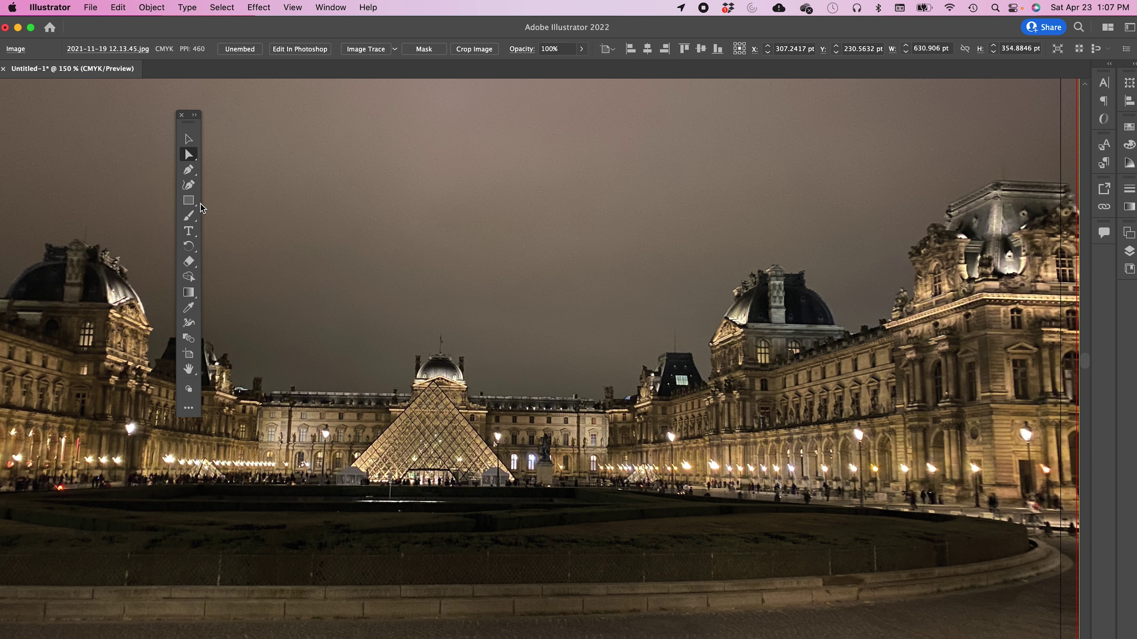
left_click(195, 115)
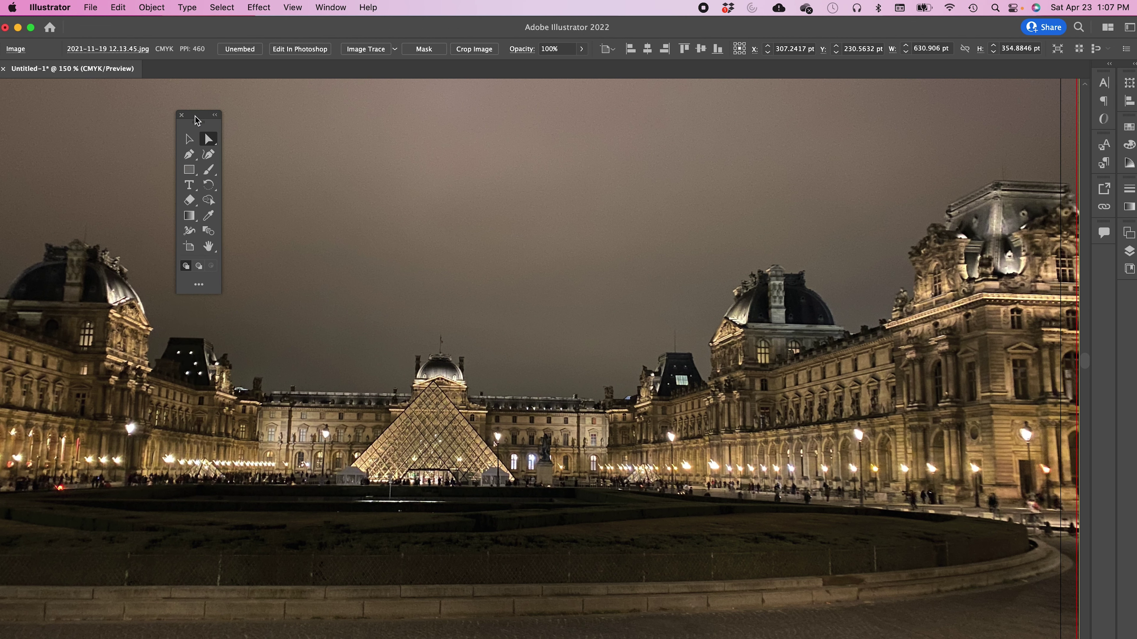
left_click_drag(199, 118, 489, 145)
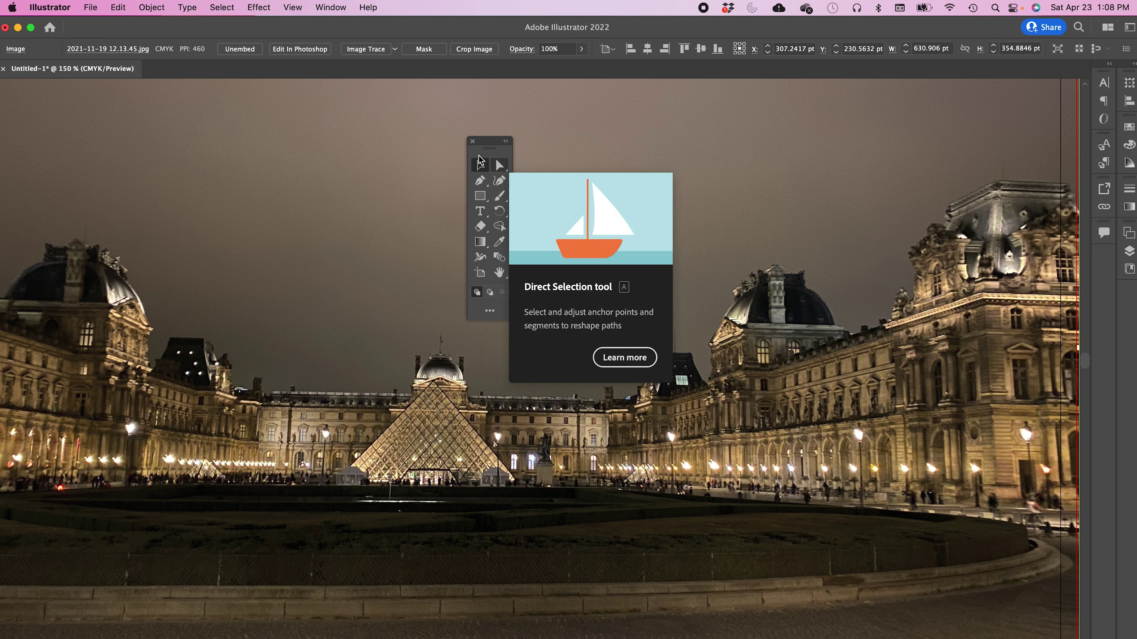
Step: Disable Show Rich Tool Tips in the General preferences
left_click(93, 8)
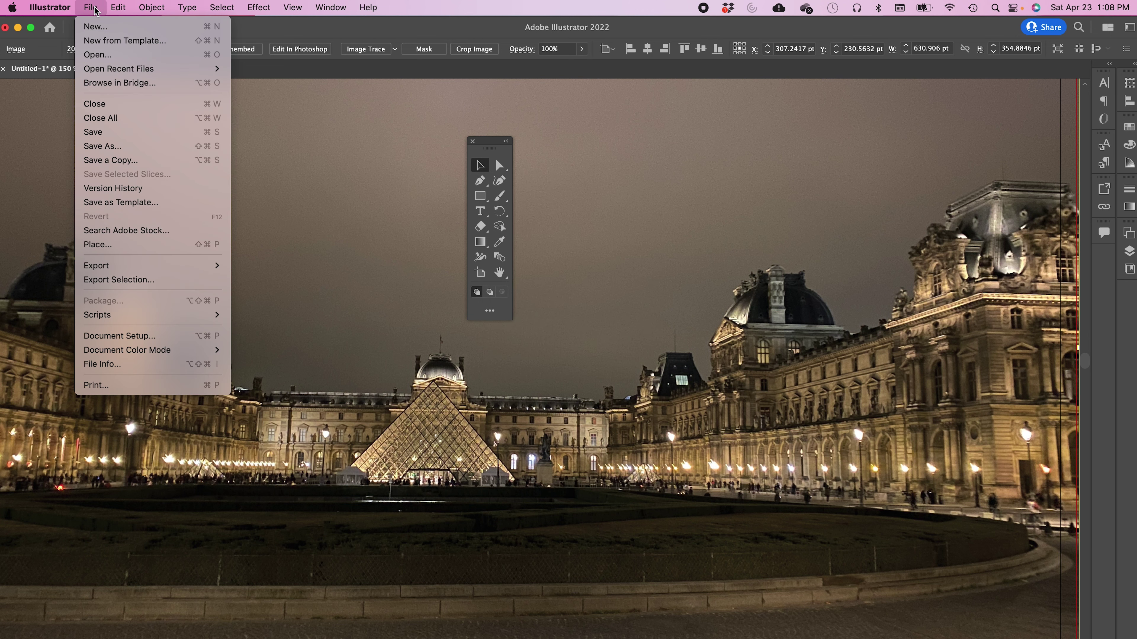
mouse_move(49, 8)
mouse_move(80, 49)
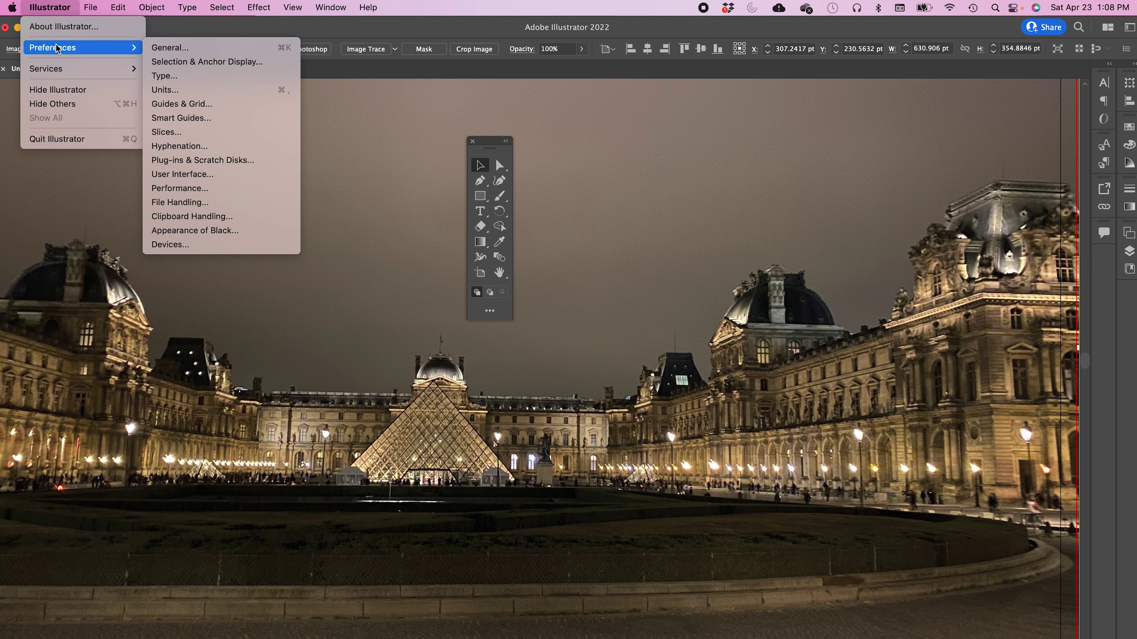
left_click(172, 47)
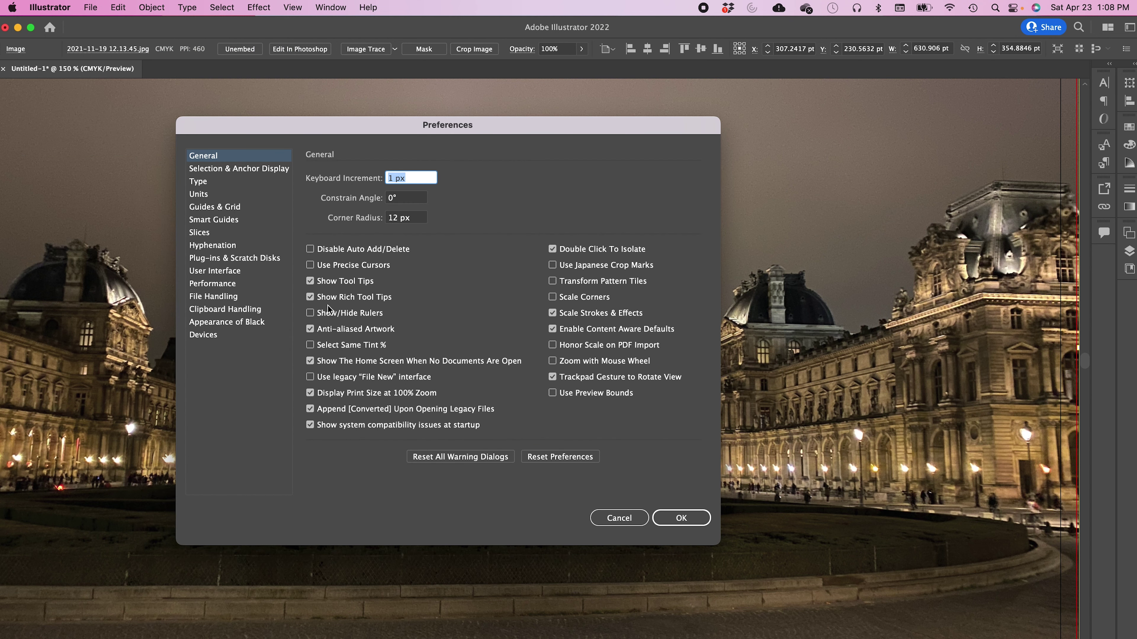
left_click(310, 297)
left_click(681, 518)
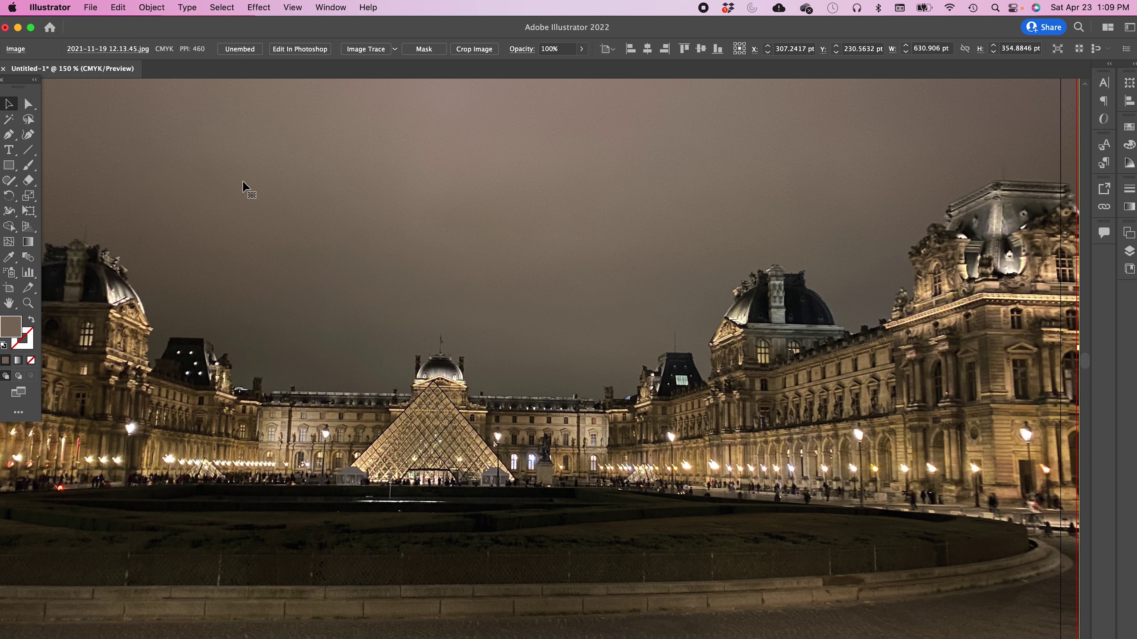
Step: Add the point text "PARIS" in the photo's sky with the Type tool
key("t")
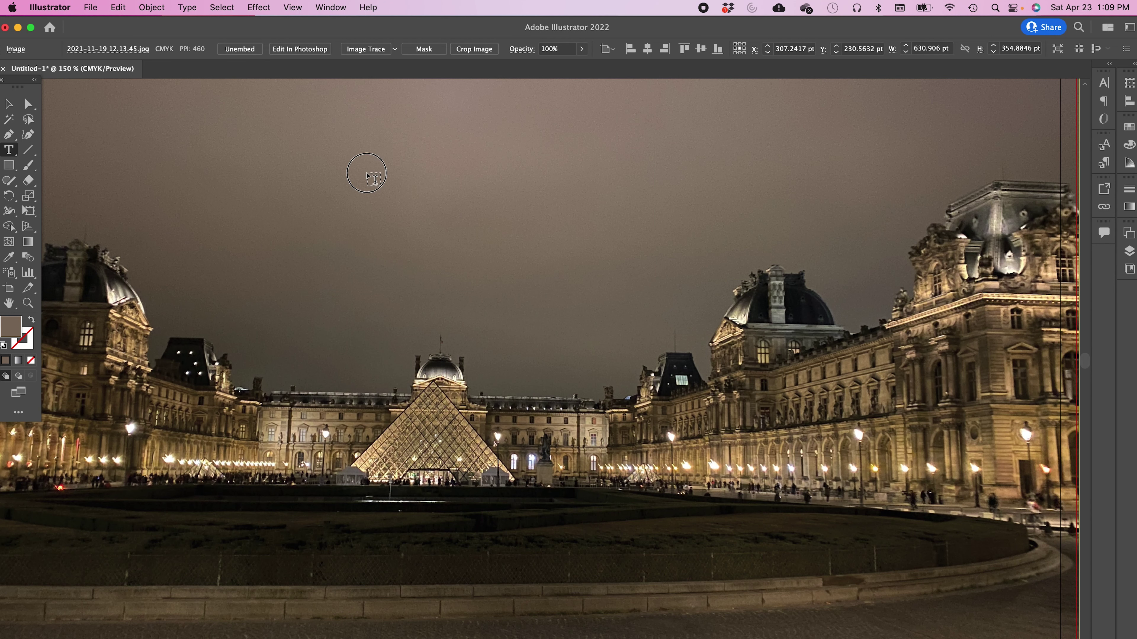
left_click(368, 173)
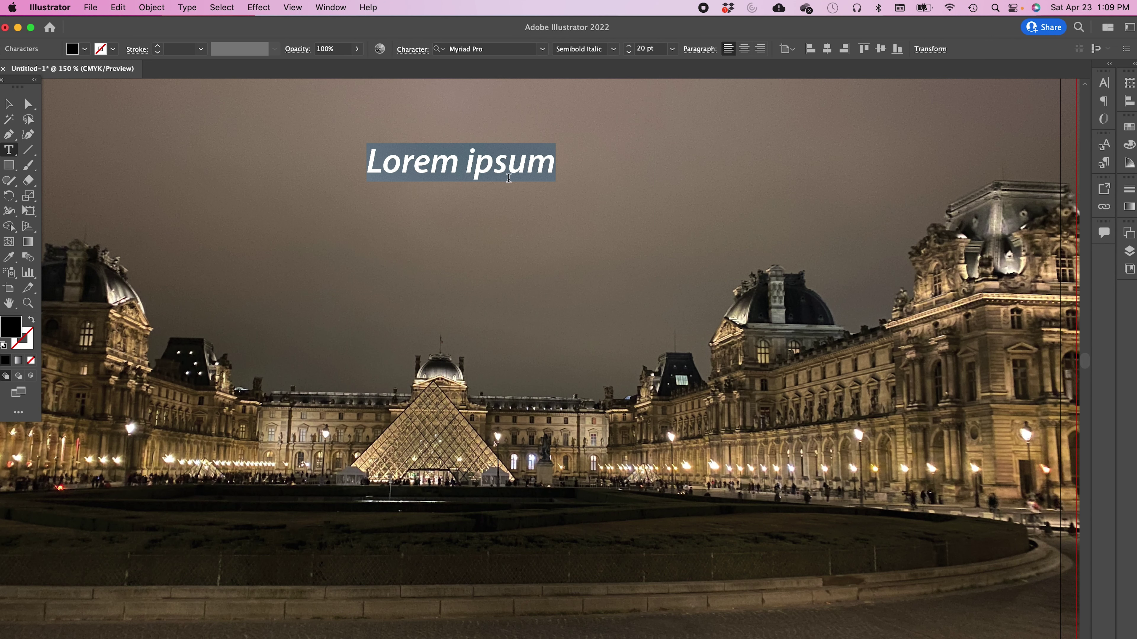
type("PARIS")
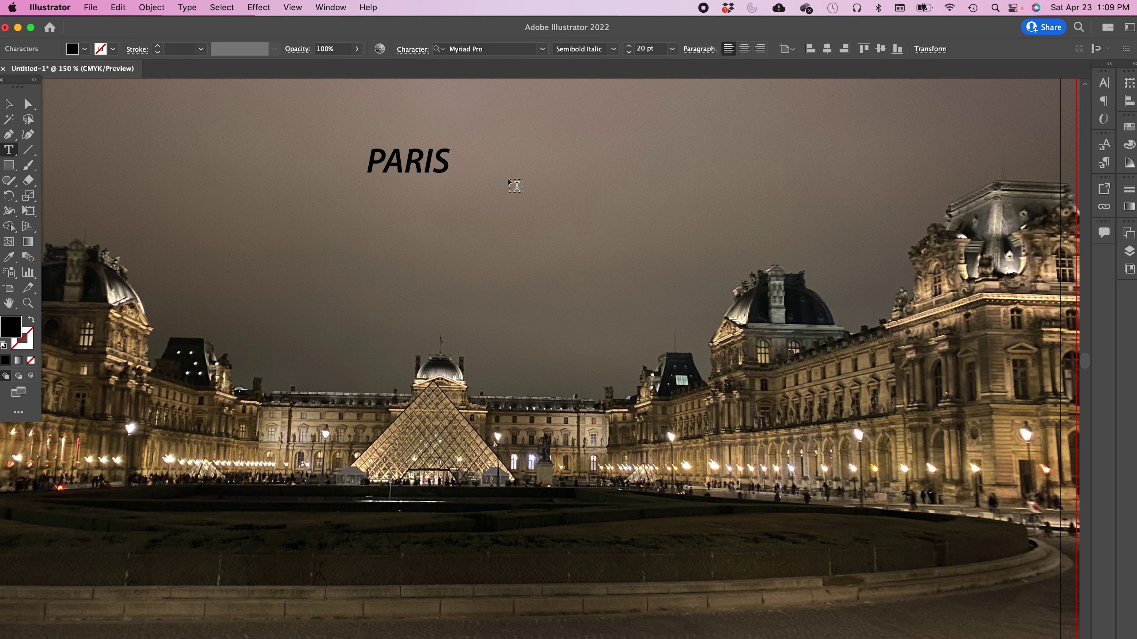
Step: Fill the PARIS text with white, and select the night photo with the Selection tool
double_click(397, 155)
left_click(84, 49)
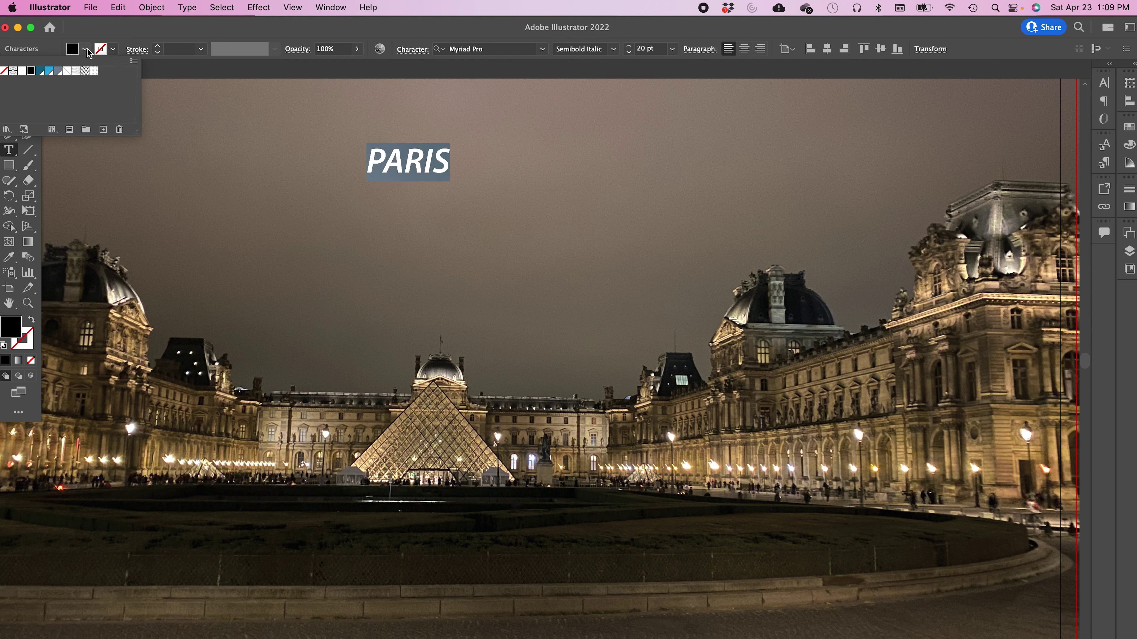
left_click(23, 70)
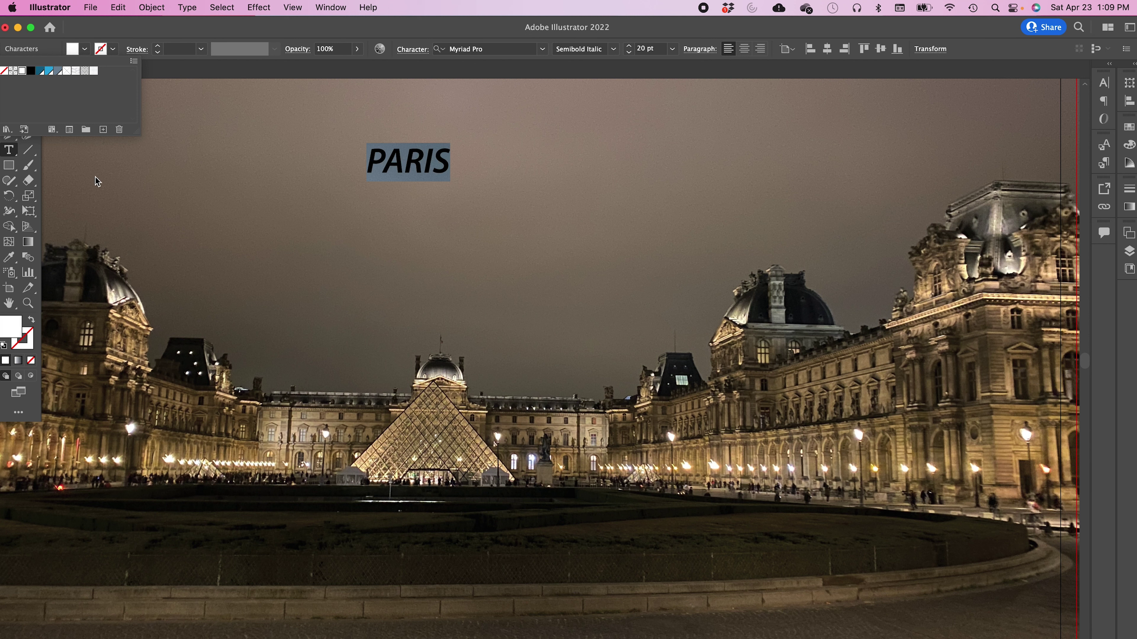
key("Escape")
left_click(9, 103)
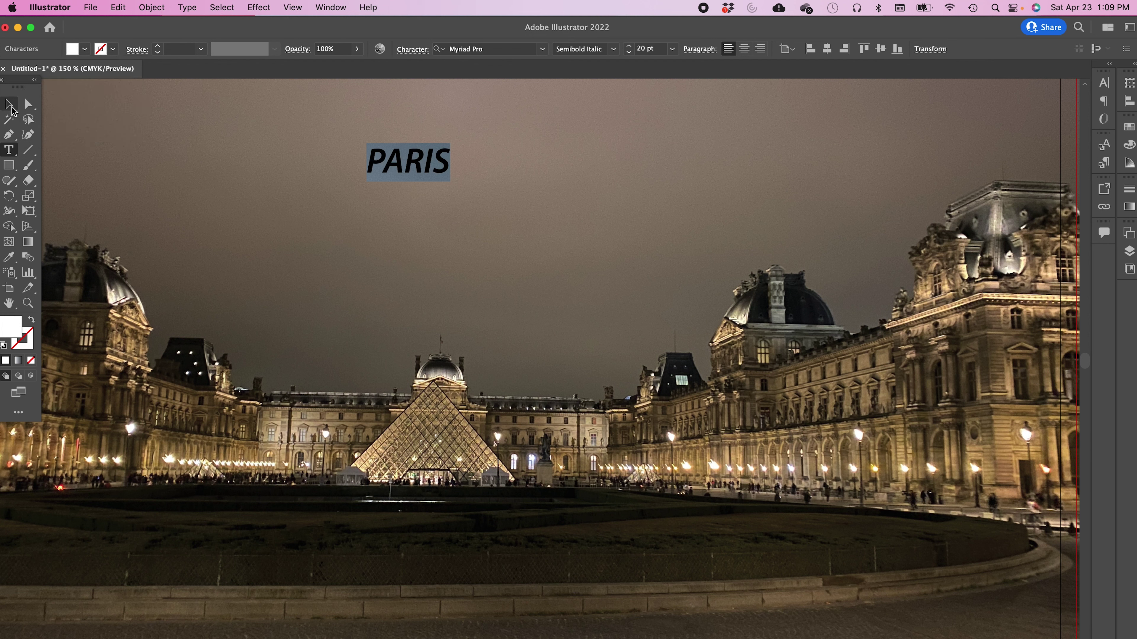
left_click(150, 157)
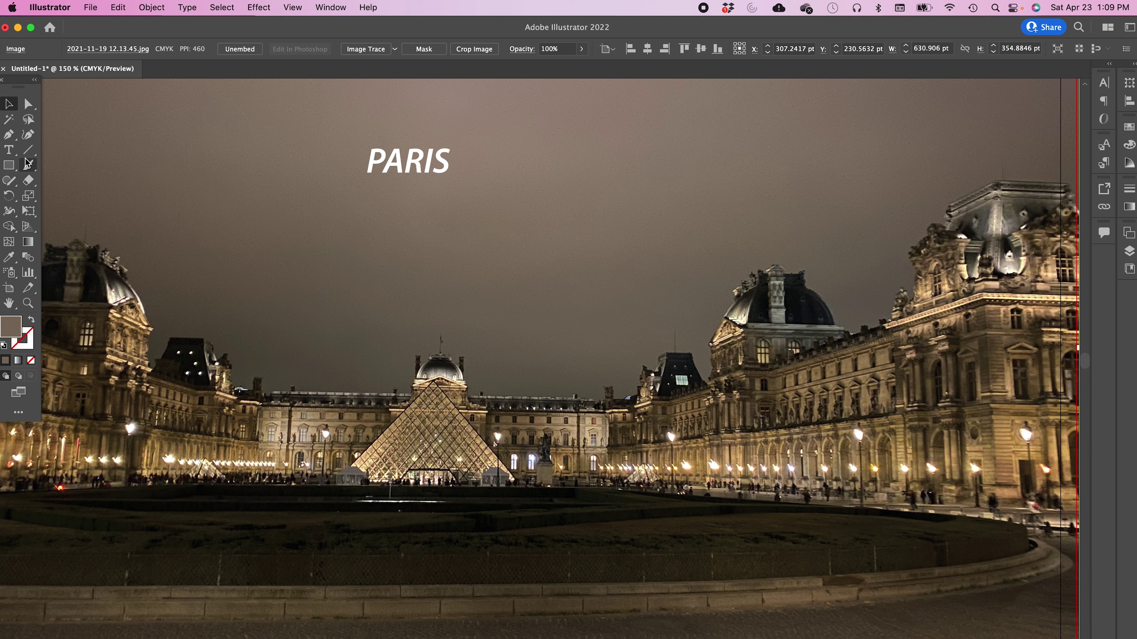
Step: Draw a rectangle about 94 by 64 pt beneath the PARIS text and apply the default white fill and black stroke
left_click(11, 167)
left_click_drag(322, 199, 487, 312)
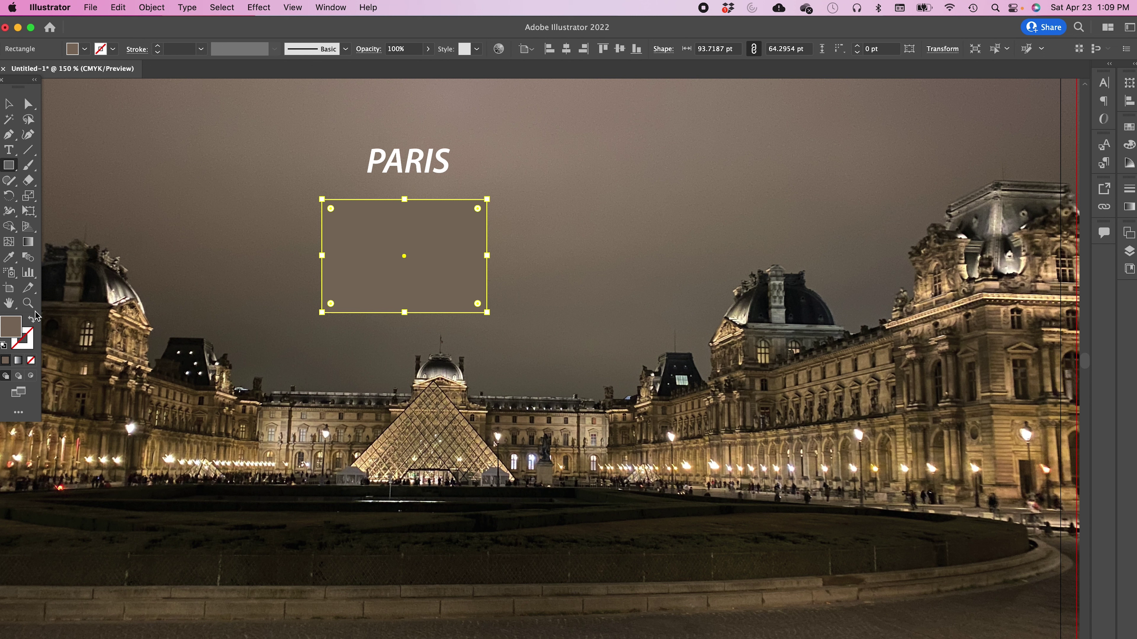
left_click(3, 345)
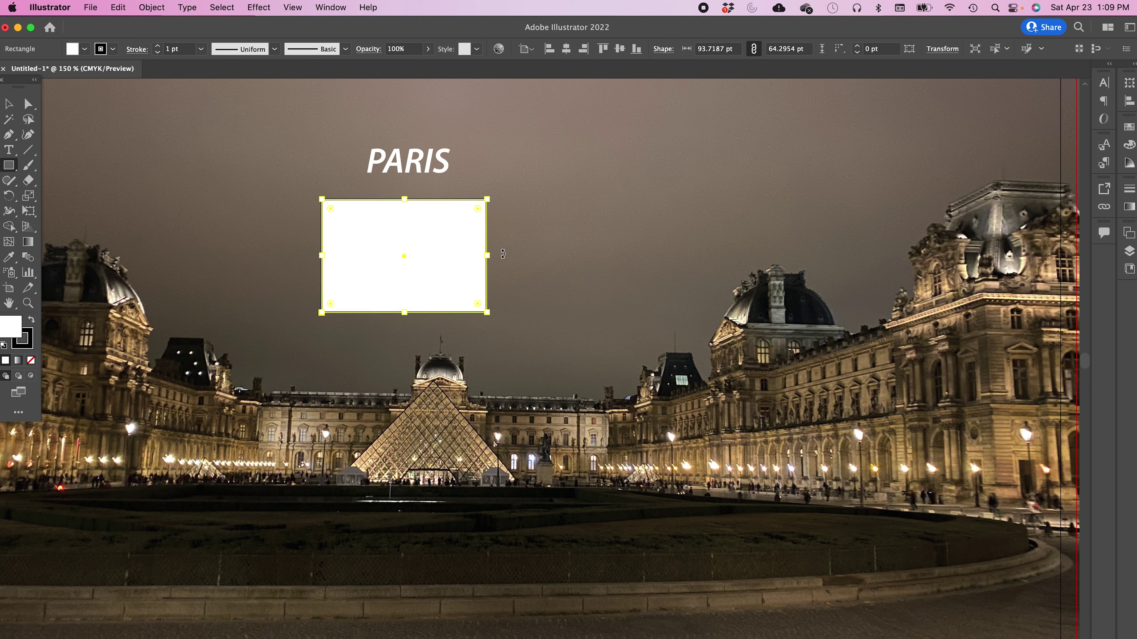
left_click(183, 185)
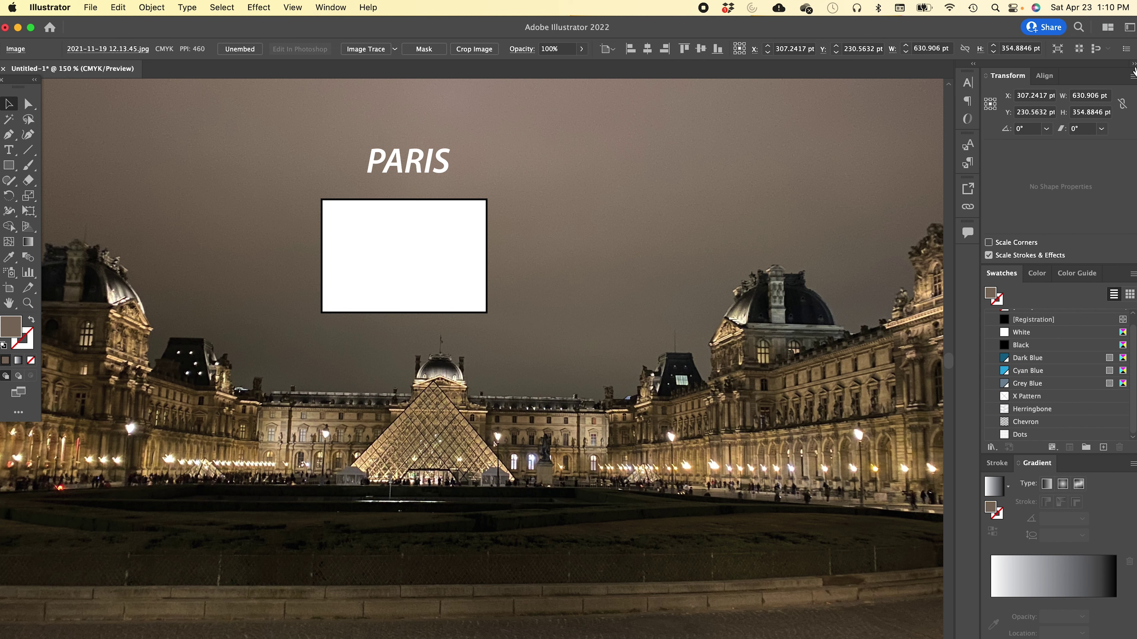
Step: Collapse the Transform, Swatches and Gradient dock, view the Character panel dock expanded and collapse it, and re-expand the first dock
left_click(1133, 64)
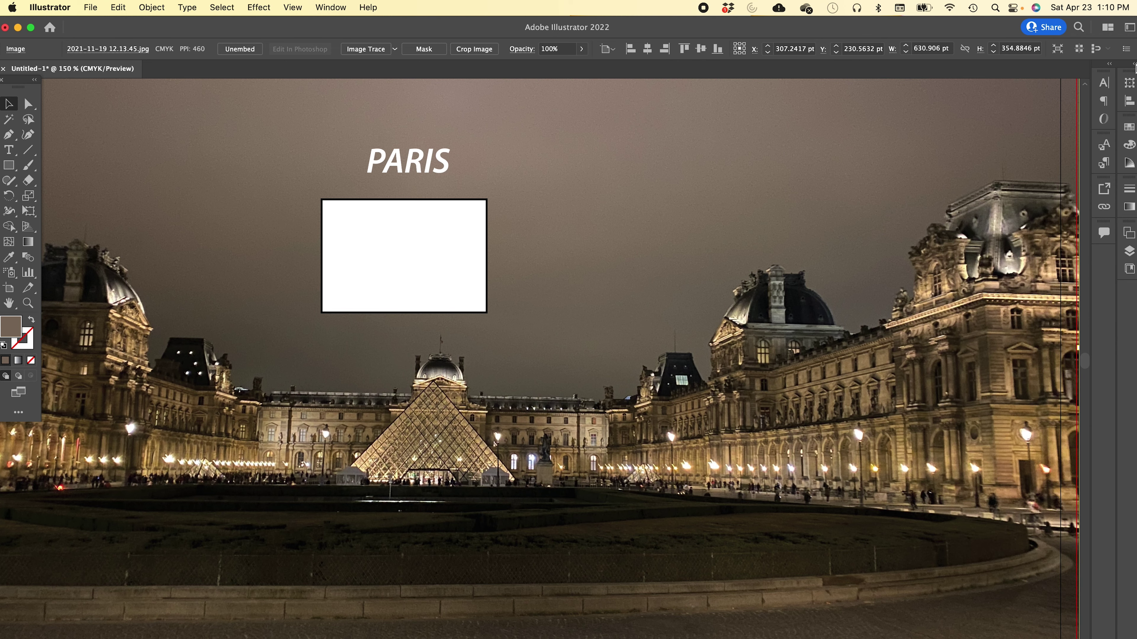
left_click(1110, 66)
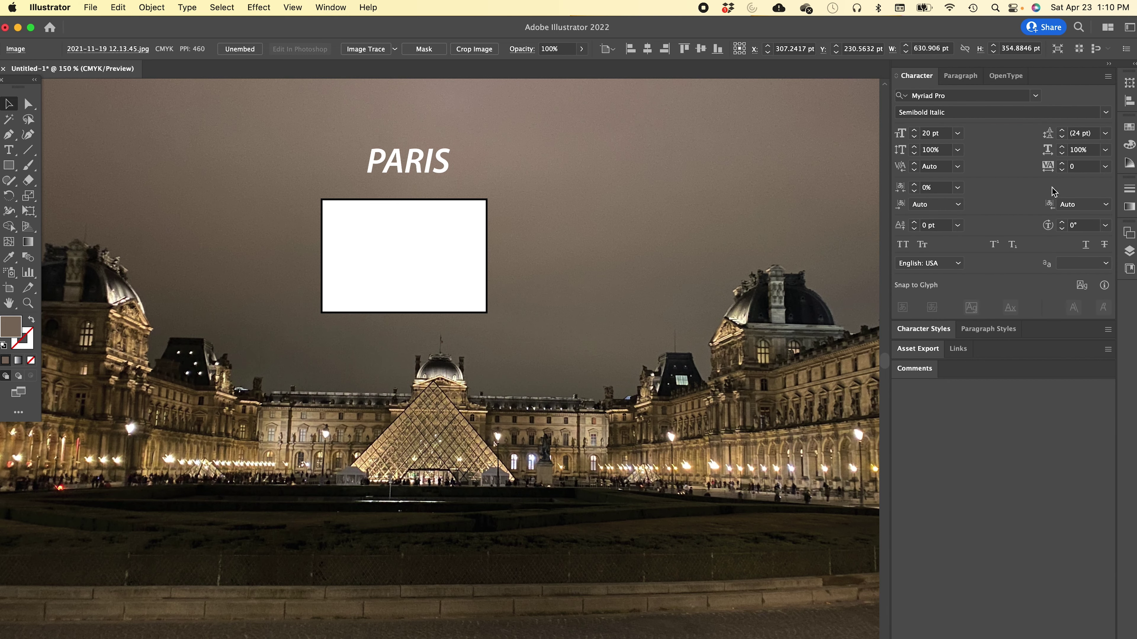
left_click(1110, 67)
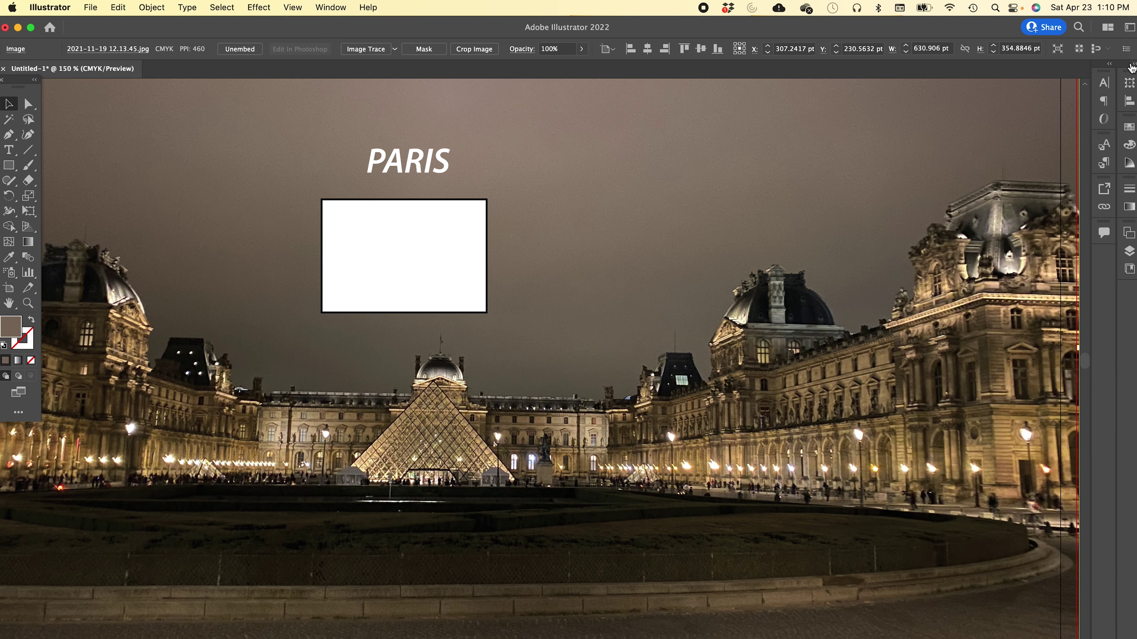
left_click(1134, 65)
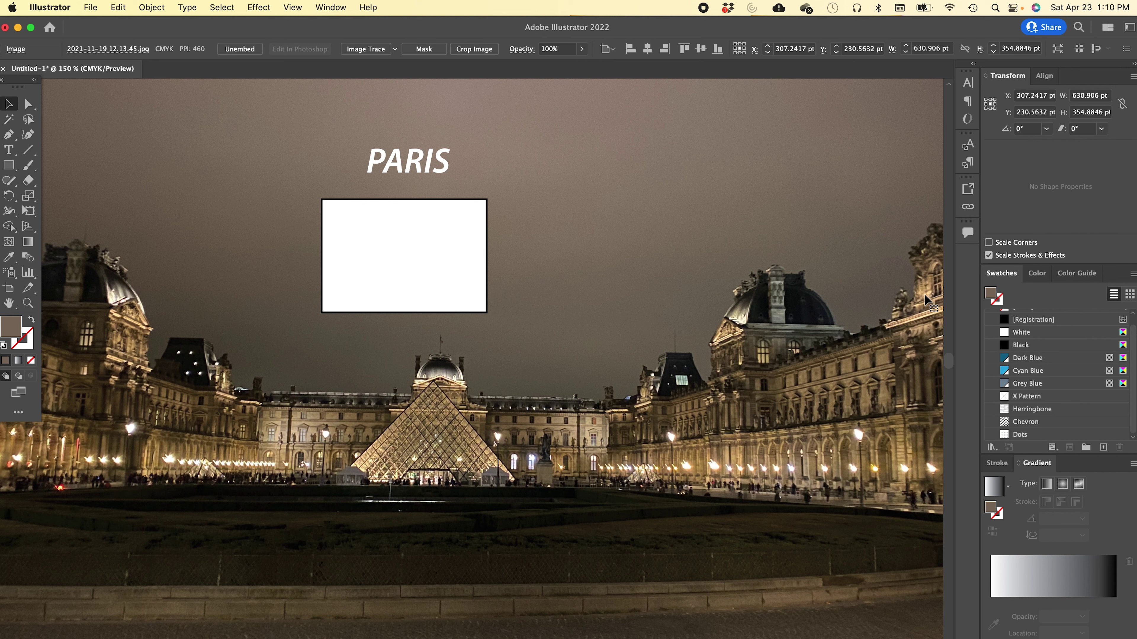
Step: Open the Properties panel and float it over the photo beside the rectangle
left_click(331, 8)
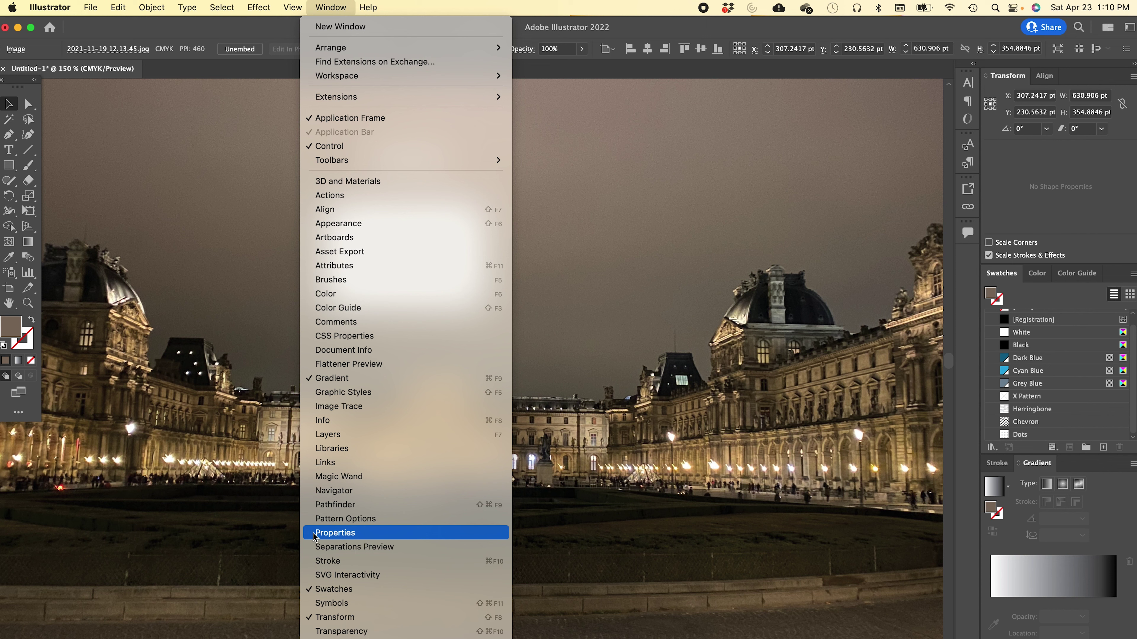
left_click(333, 533)
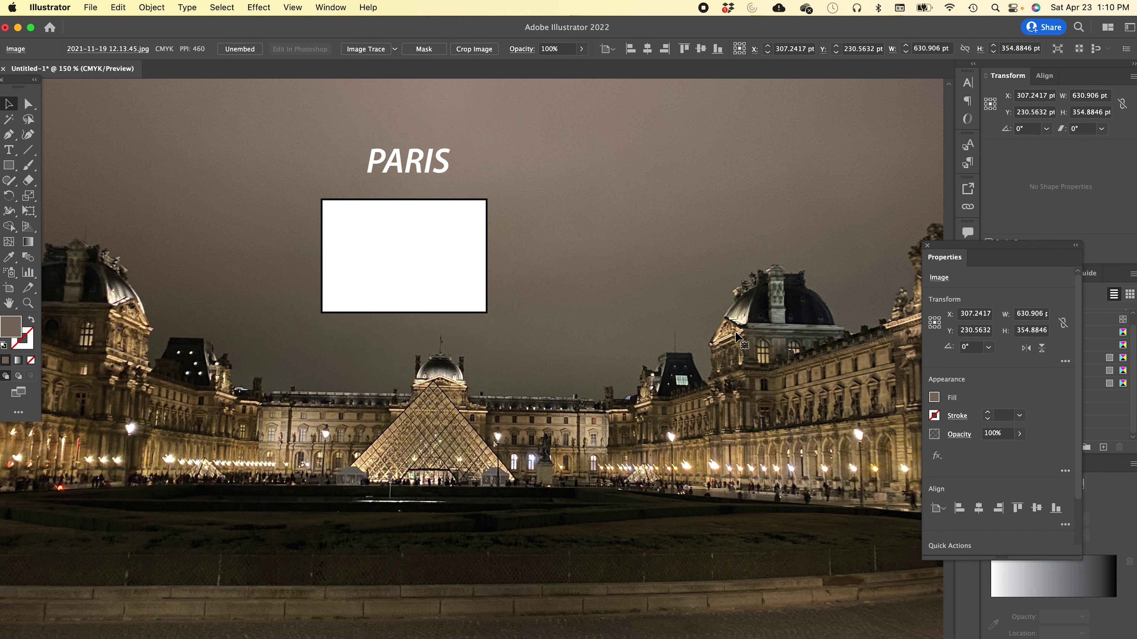
left_click_drag(985, 250, 599, 223)
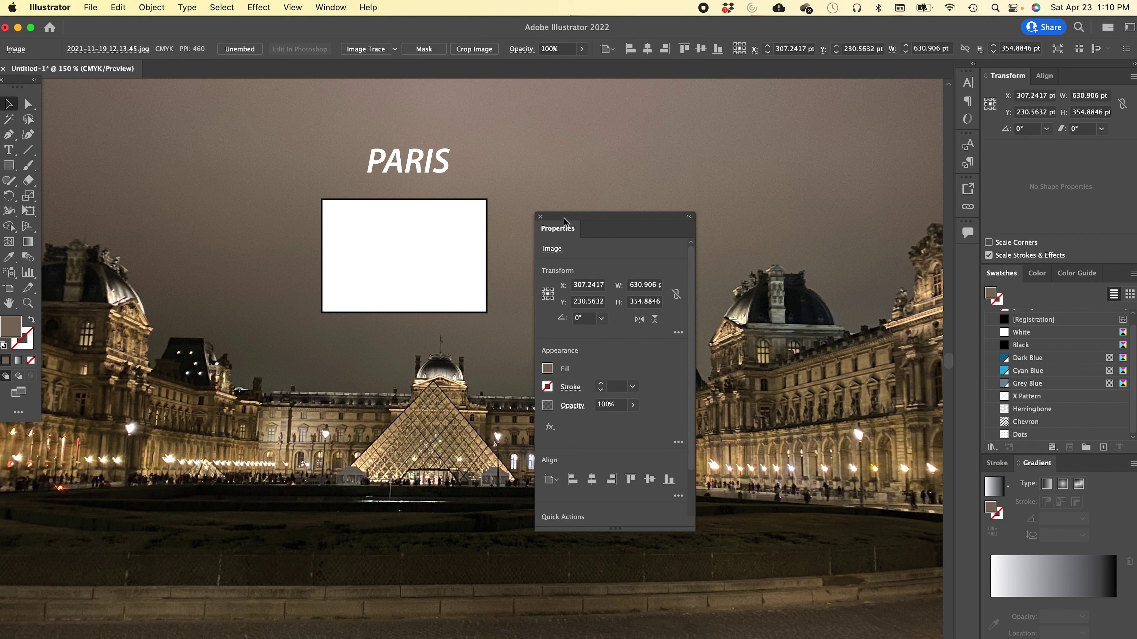
Step: Dock the Properties panel as the first tab ahead of Transform and Align, and heighten the group to reveal all Quick Actions
left_click_drag(580, 220, 1056, 86)
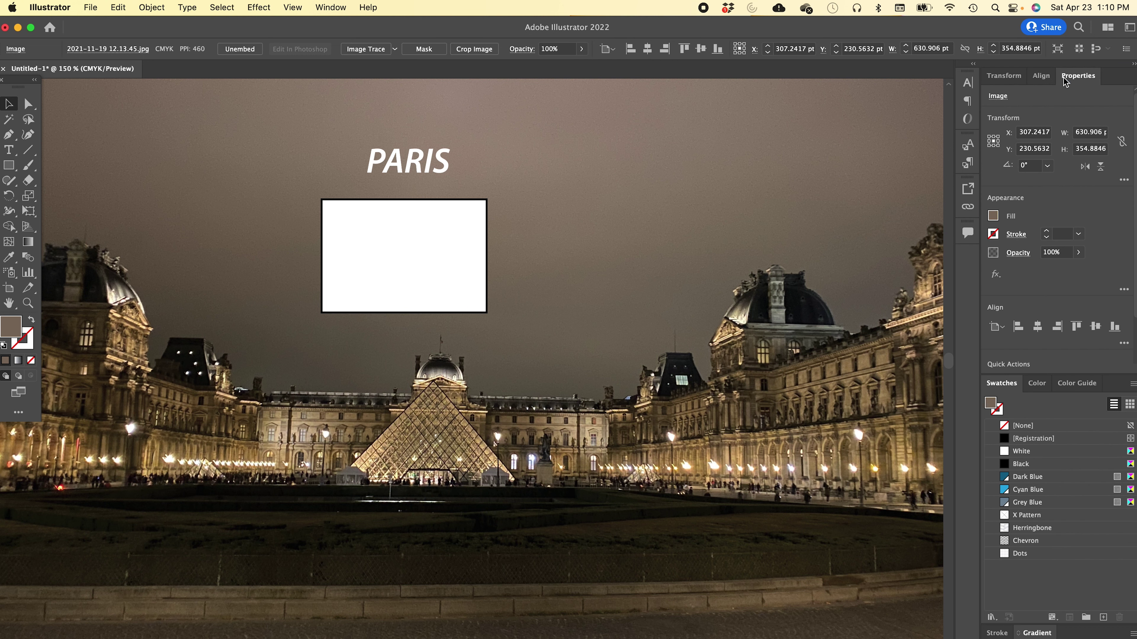
left_click_drag(1080, 80, 1004, 77)
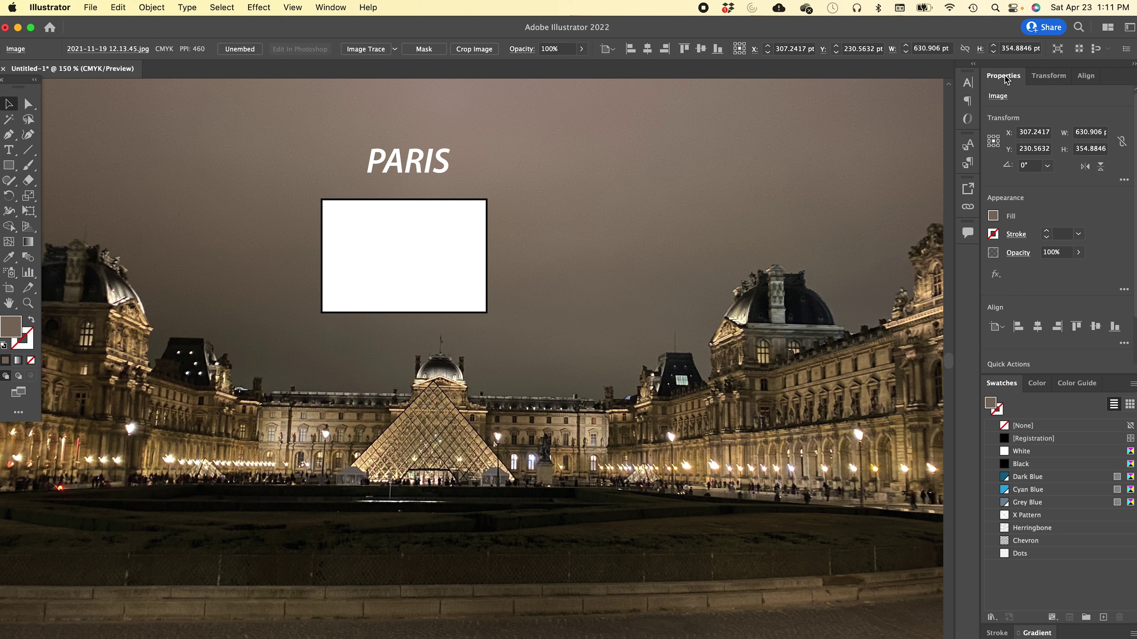
left_click_drag(1039, 380, 1018, 483)
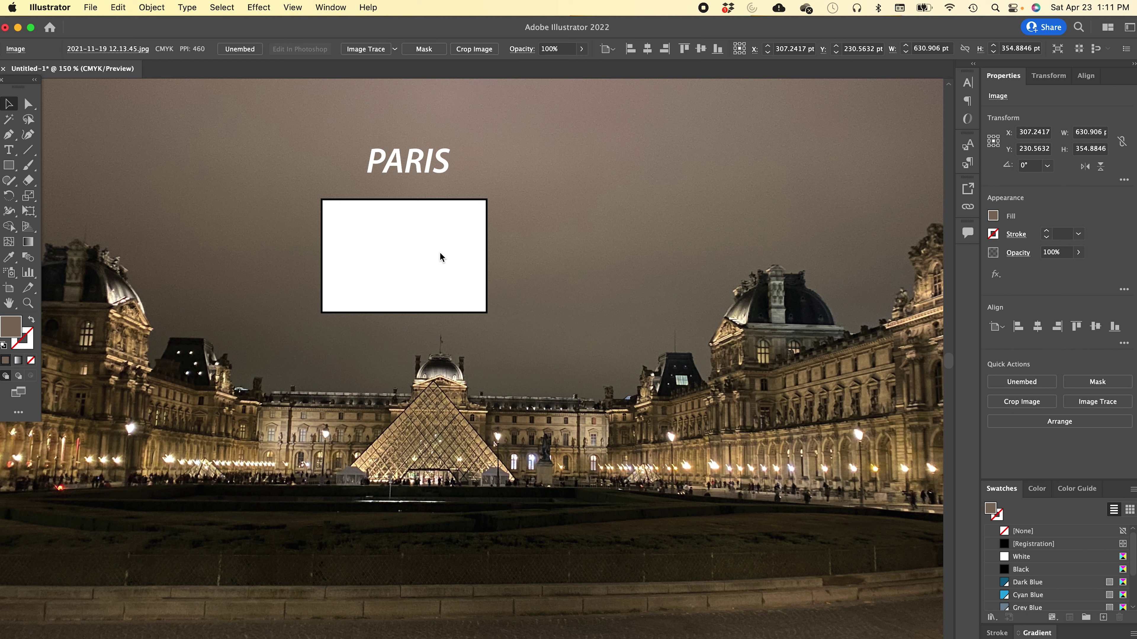
Step: Examine the Properties panel options for the PARIS text and the white rectangle, including the rectangle's list of effects
left_click(428, 167)
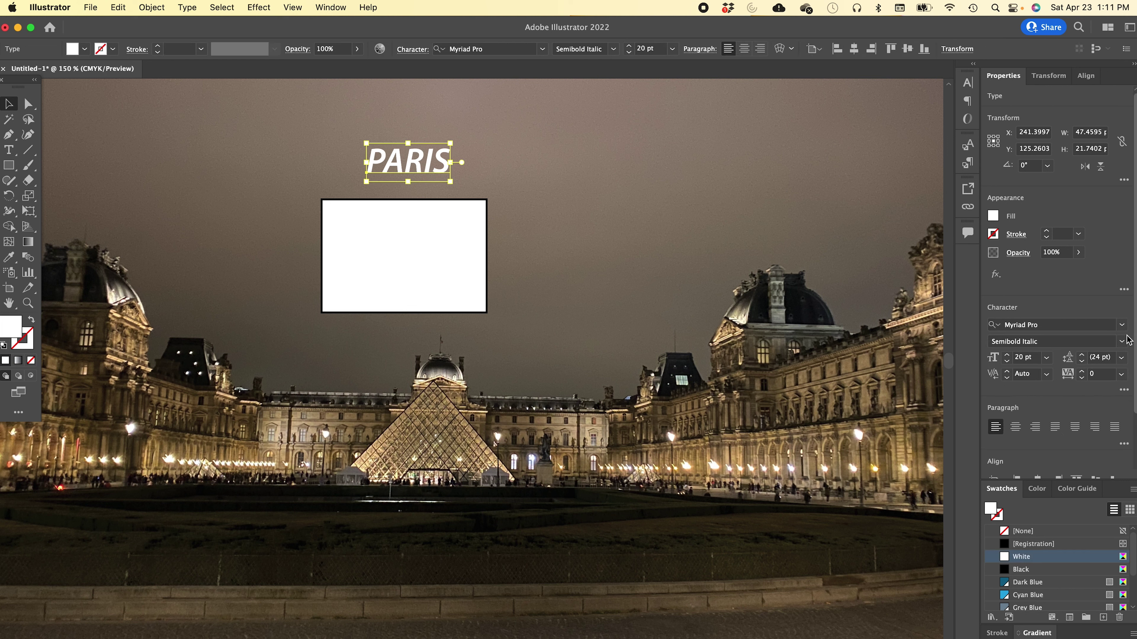
left_click(407, 254)
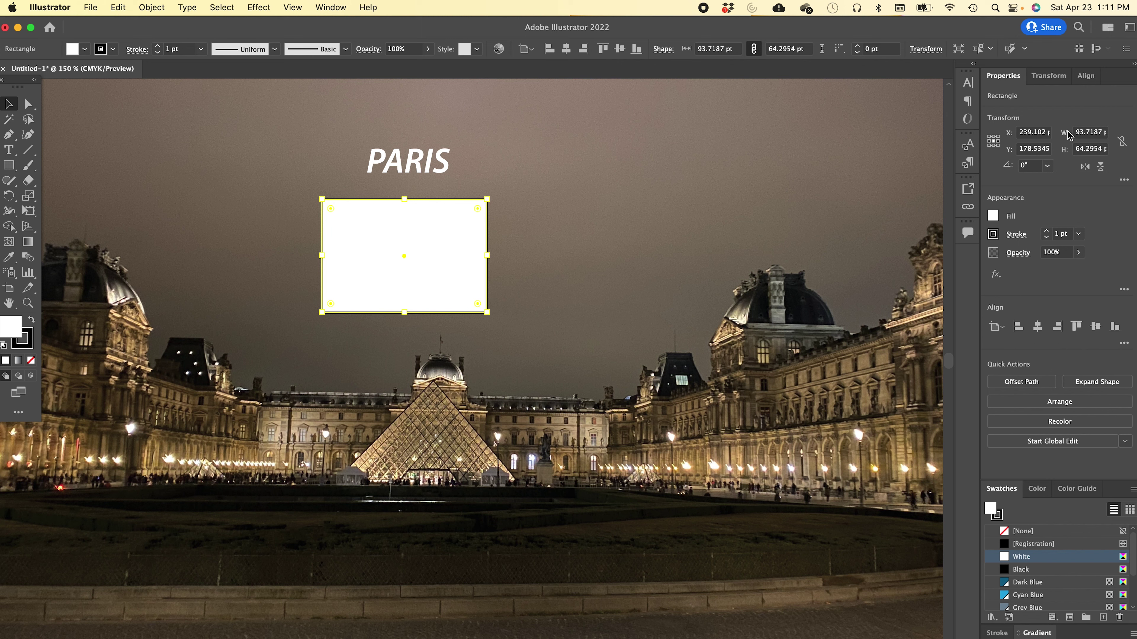
left_click(994, 275)
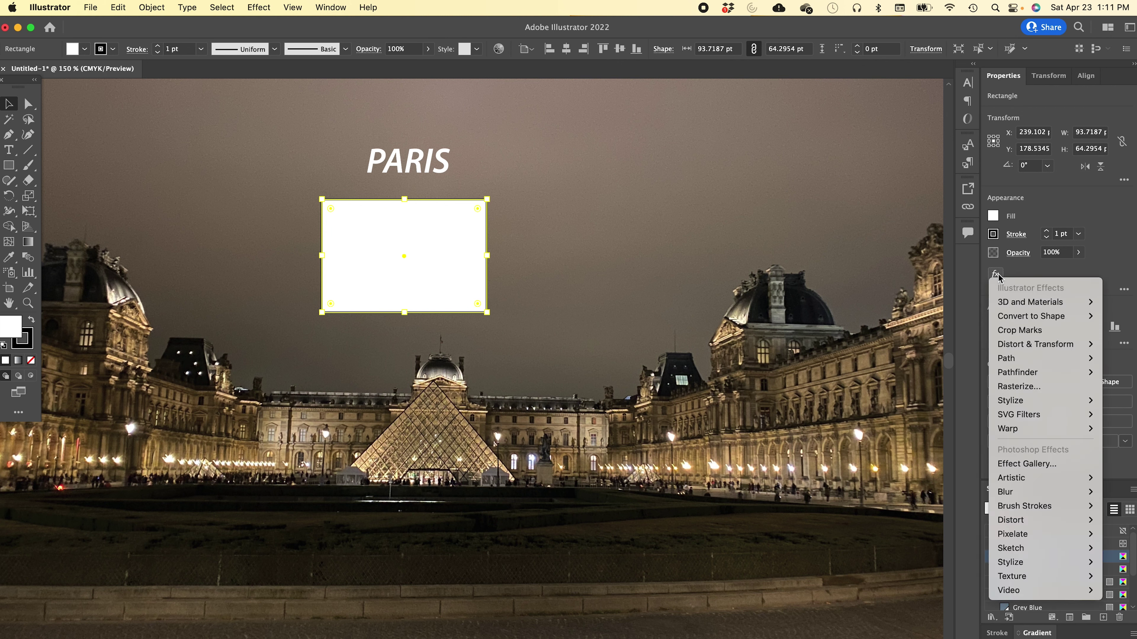
left_click(997, 277)
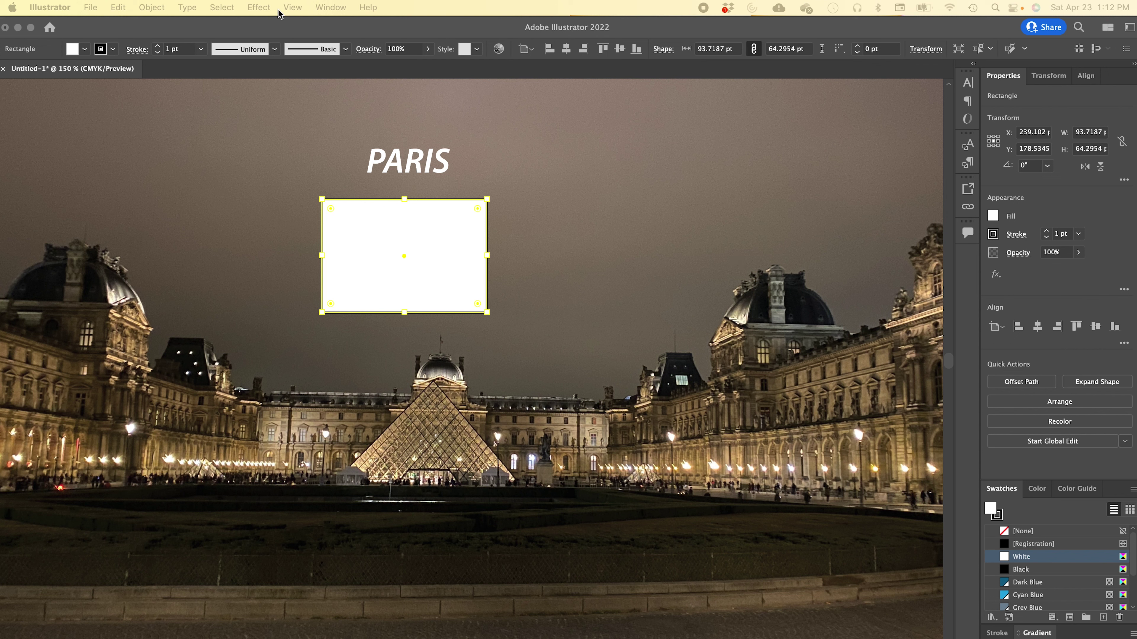
Step: Show the Gradient panel in its dock, and toggle both panel docks between expanded and collapsed, ending with both collapsed
left_click(329, 7)
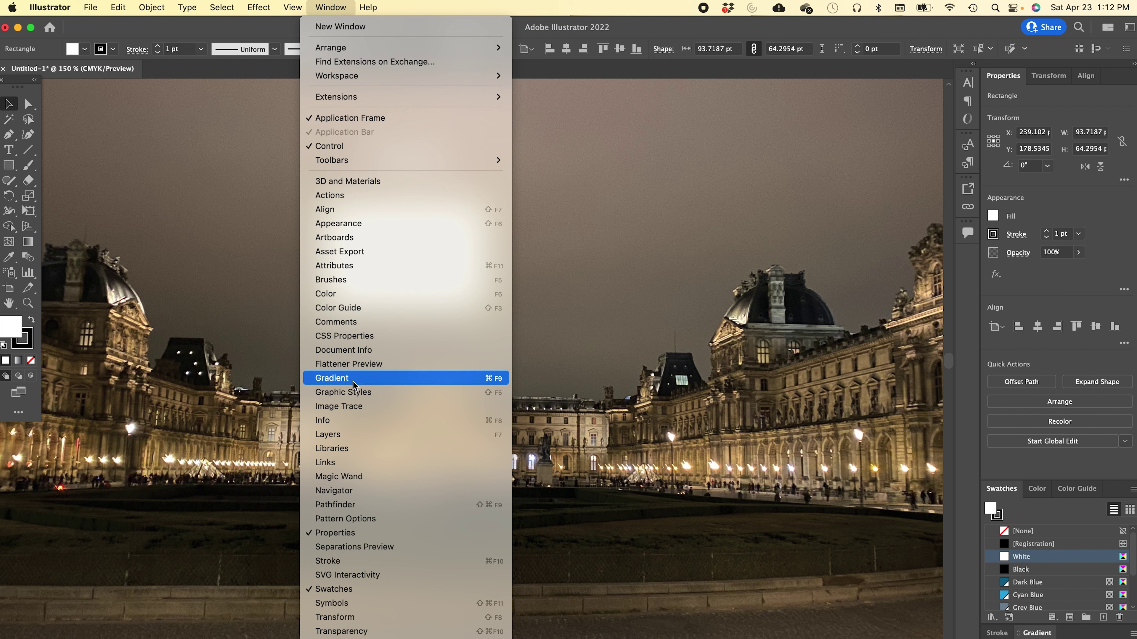
left_click(334, 380)
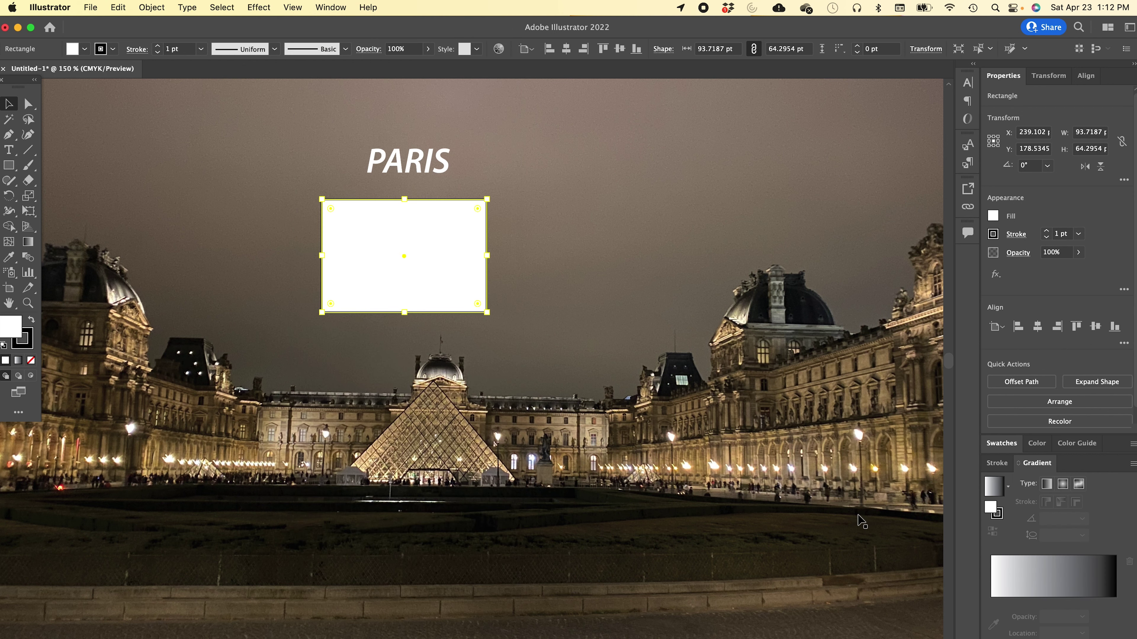
left_click(1133, 64)
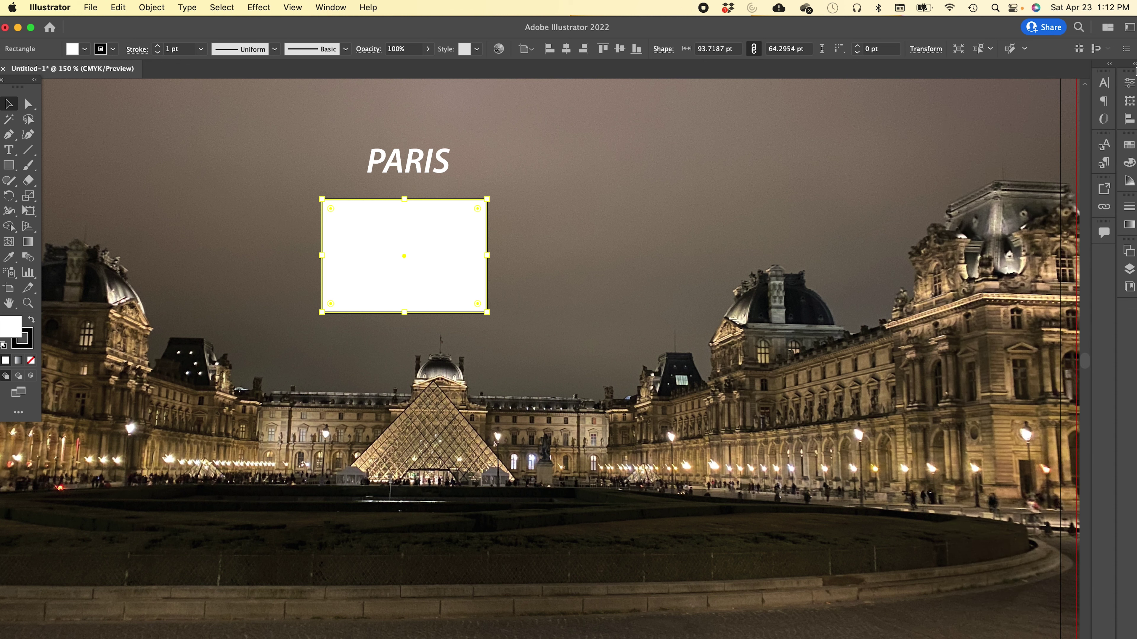
left_click(1111, 67)
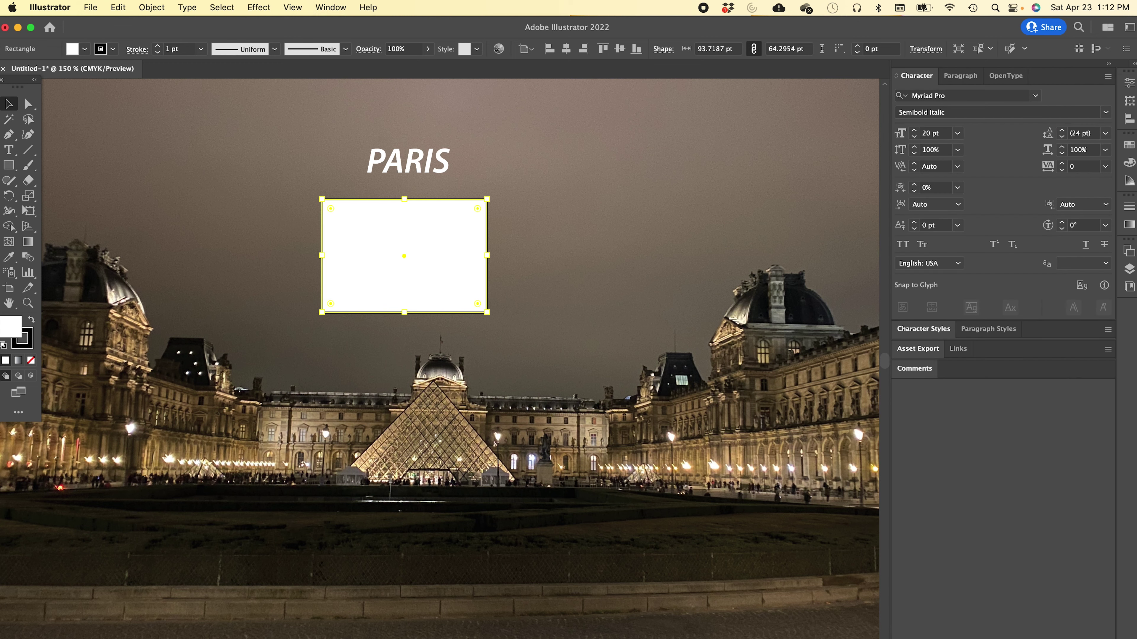
left_click(1134, 65)
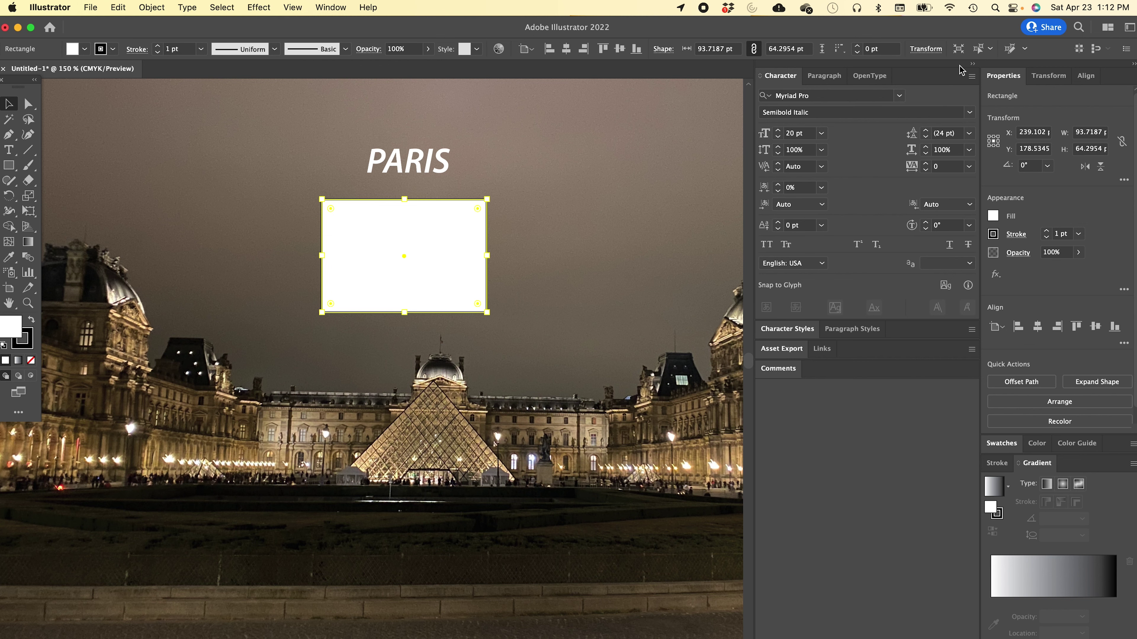
left_click(971, 65)
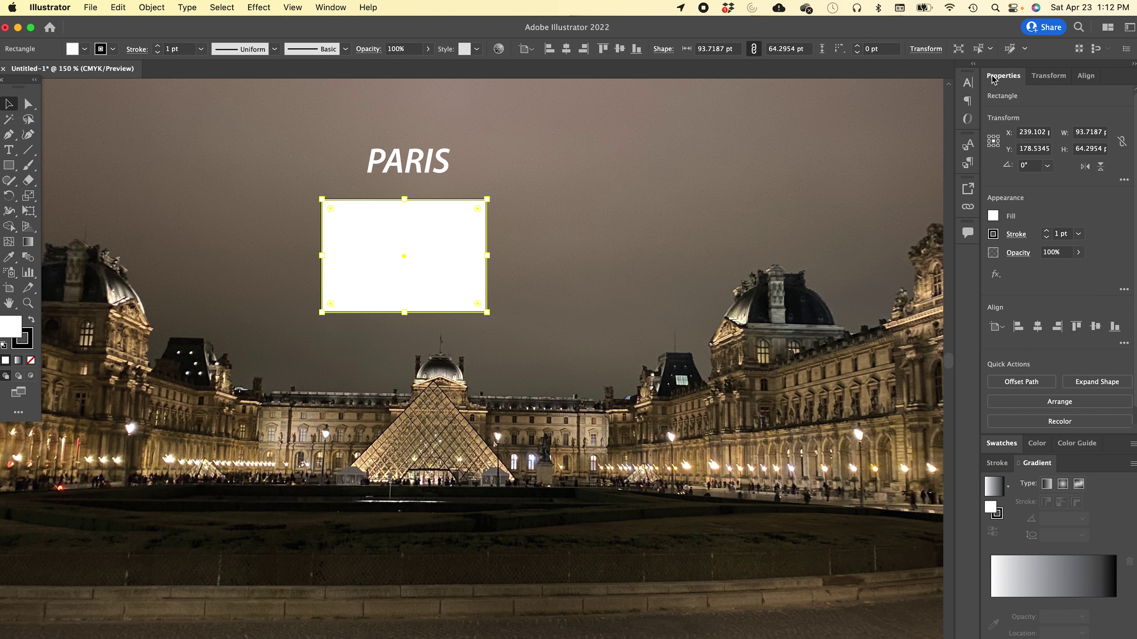
left_click(1134, 65)
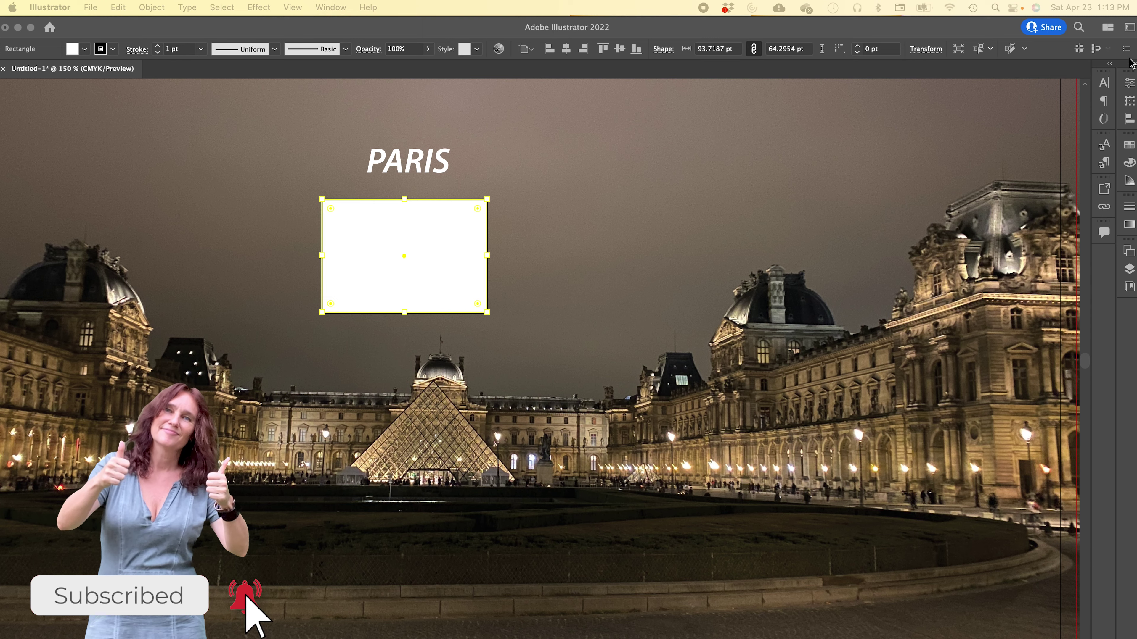
Step: Expand the type panel dock and float the Character and Paragraph panels over the photo as one tabbed group
left_click(1111, 71)
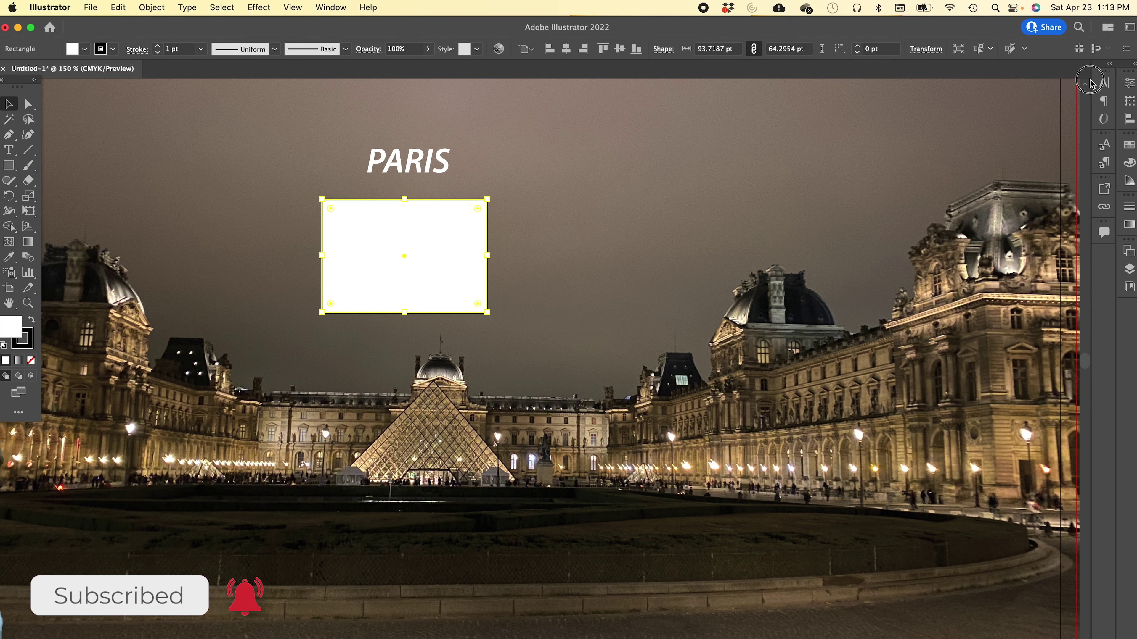
left_click(1110, 66)
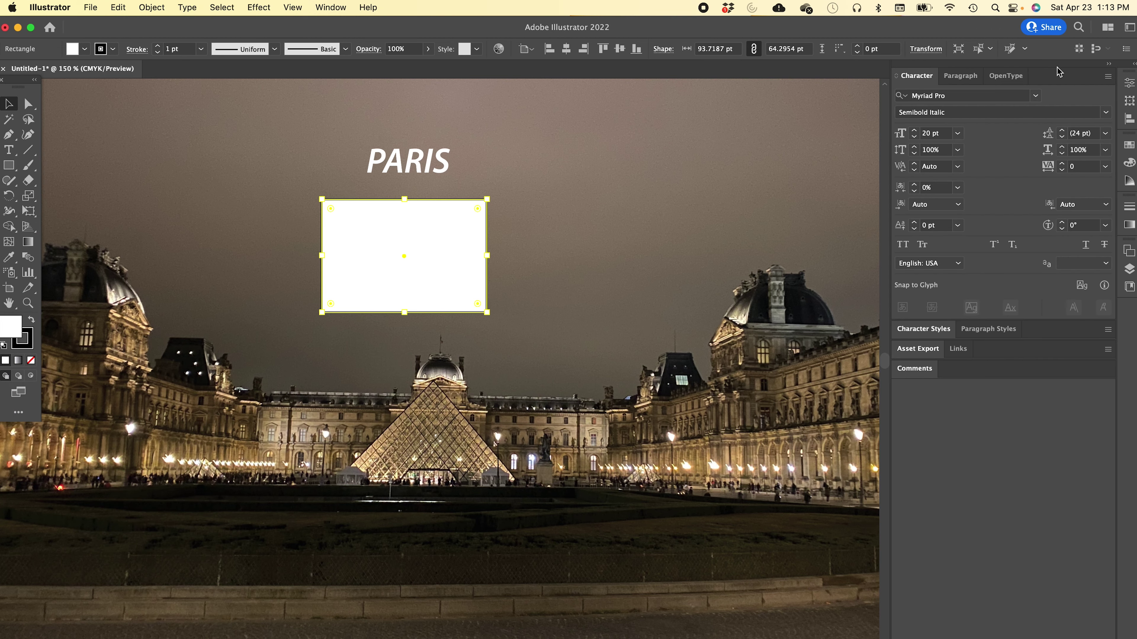
left_click_drag(917, 75, 537, 166)
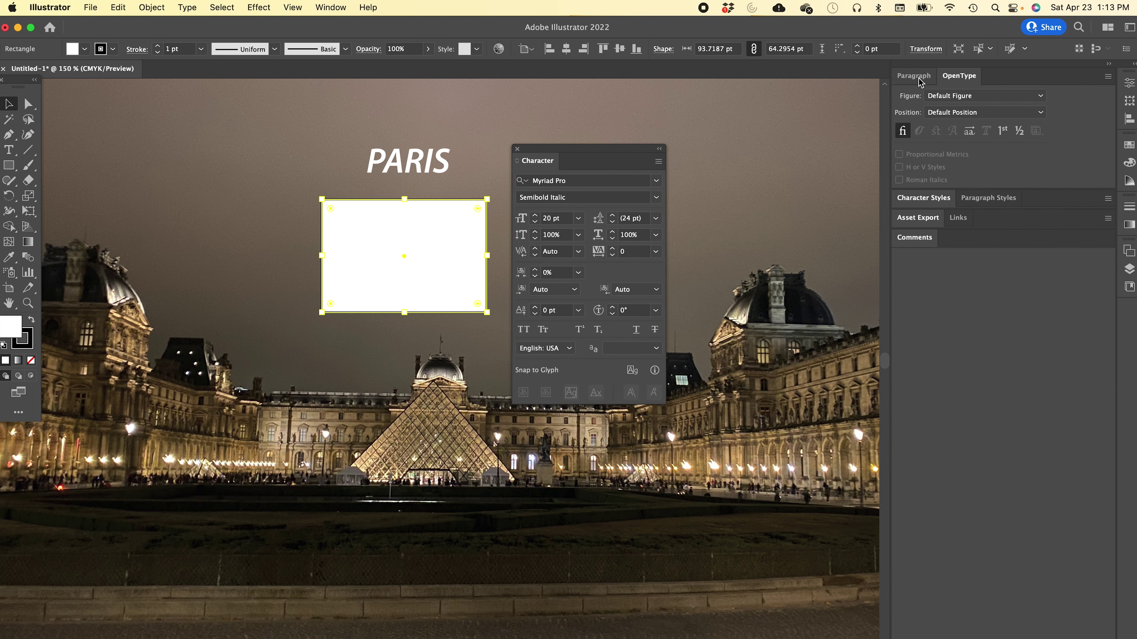
left_click_drag(916, 80, 750, 249)
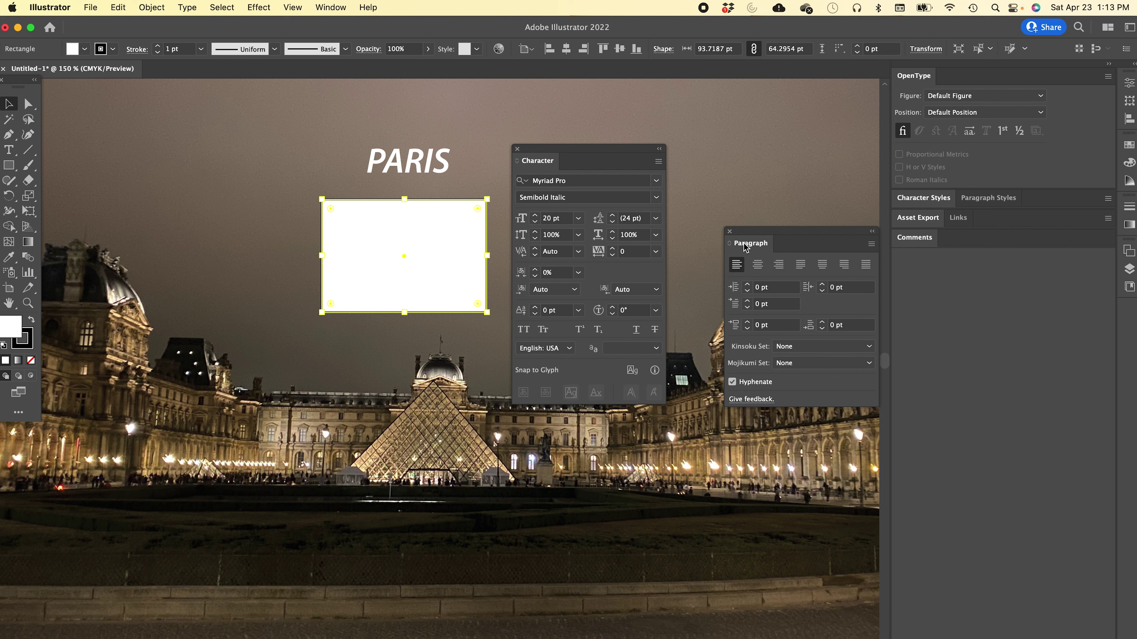
left_click_drag(741, 247, 574, 164)
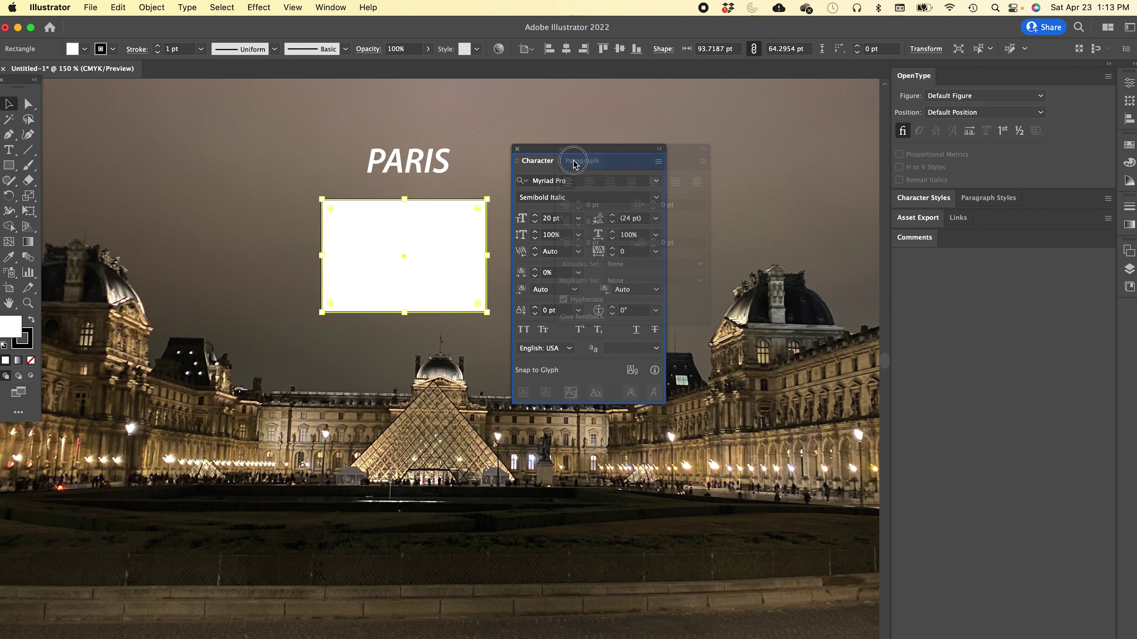
left_click_drag(573, 164, 576, 165)
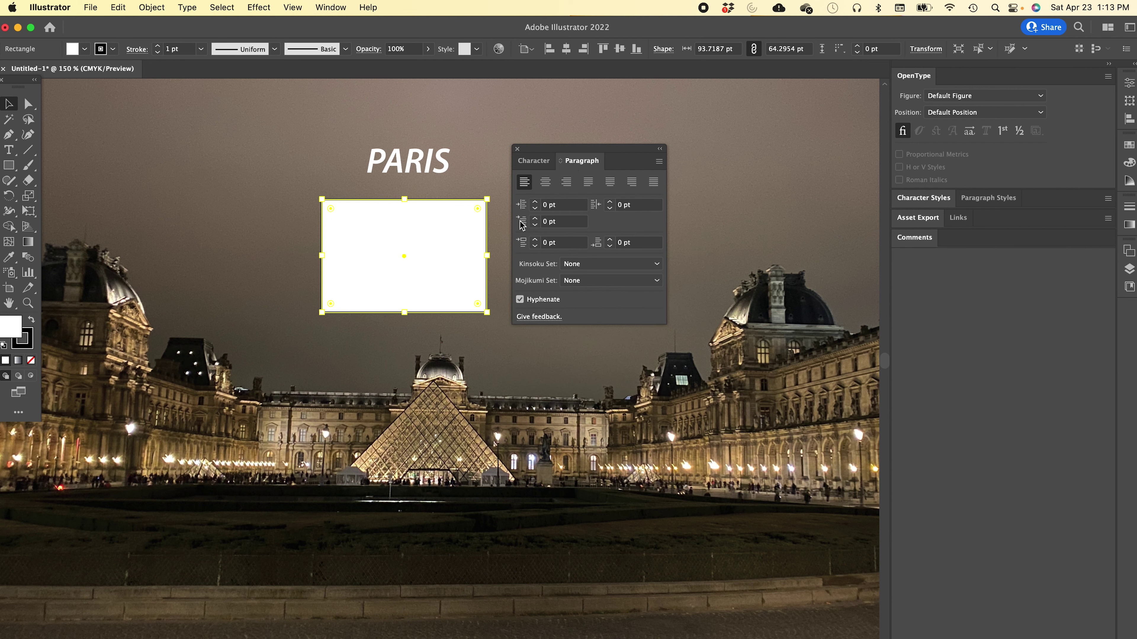
Step: Move the Character tab after Paragraph, and dock both in the Comments group with the dock collapsed
left_click(533, 163)
left_click_drag(532, 162, 584, 164)
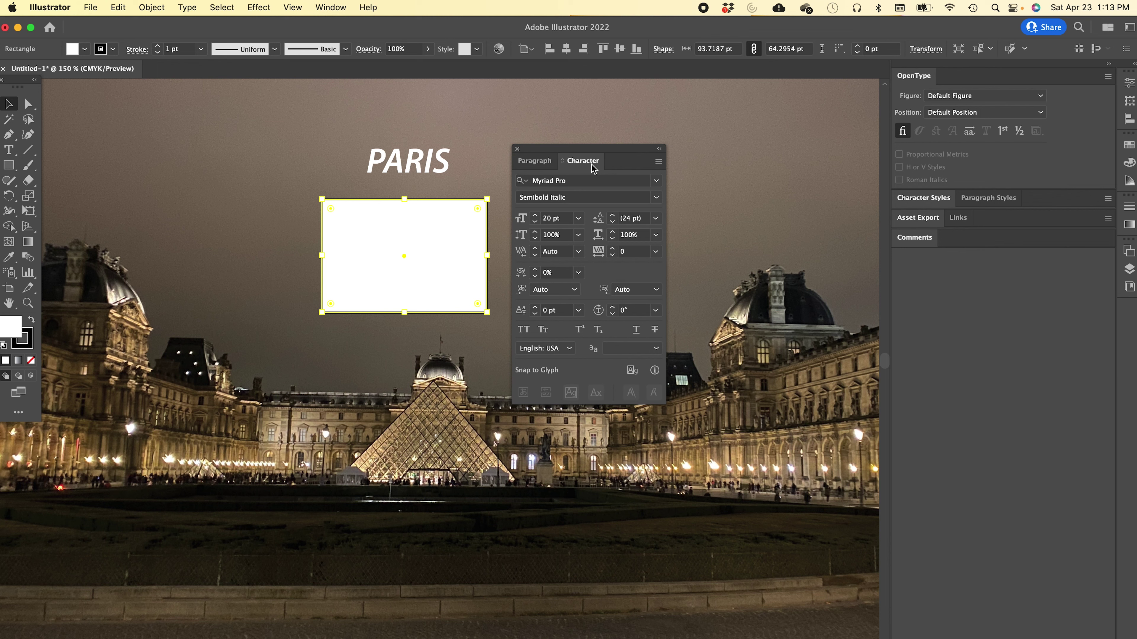
left_click_drag(592, 168, 959, 240)
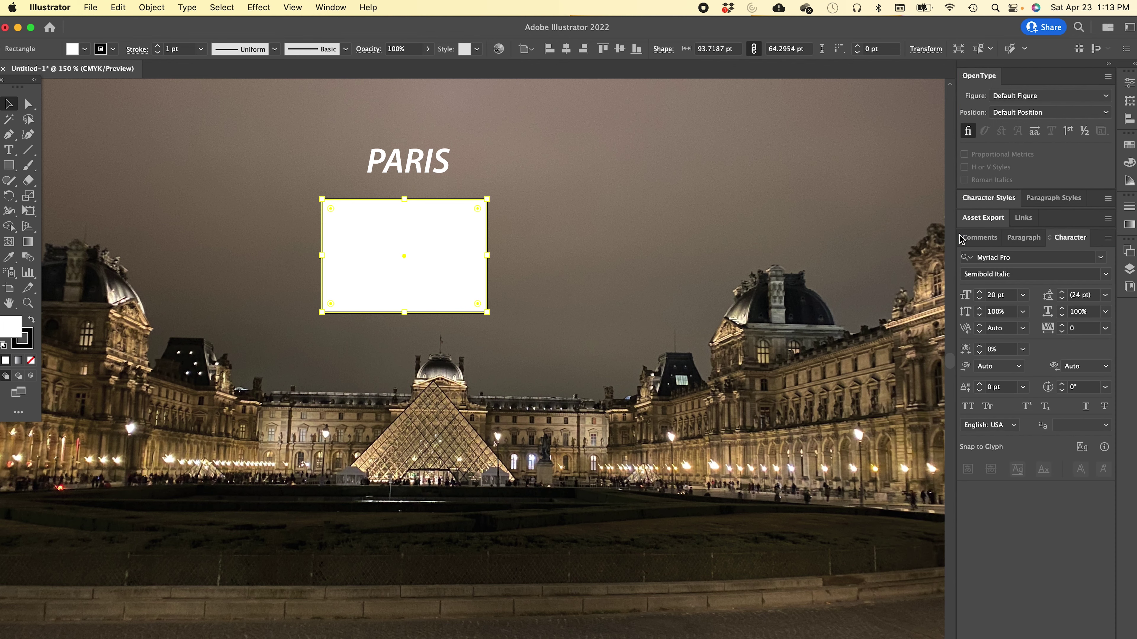
left_click(1109, 64)
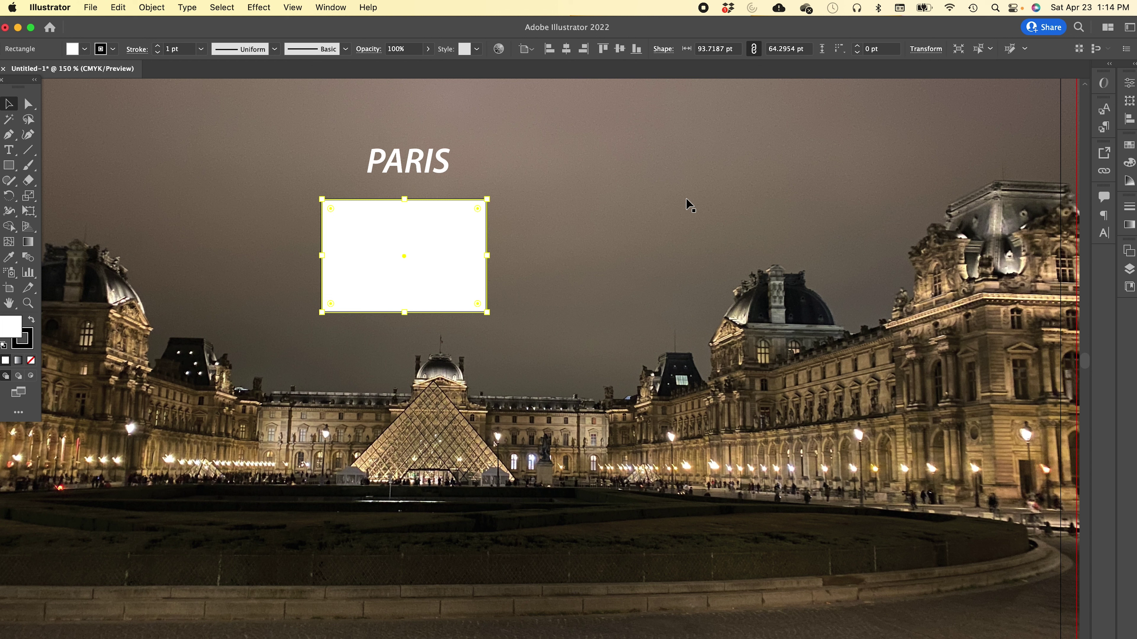
Step: View the naming dialog for saving the current panel arrangement as a new workspace, and close it
left_click(331, 8)
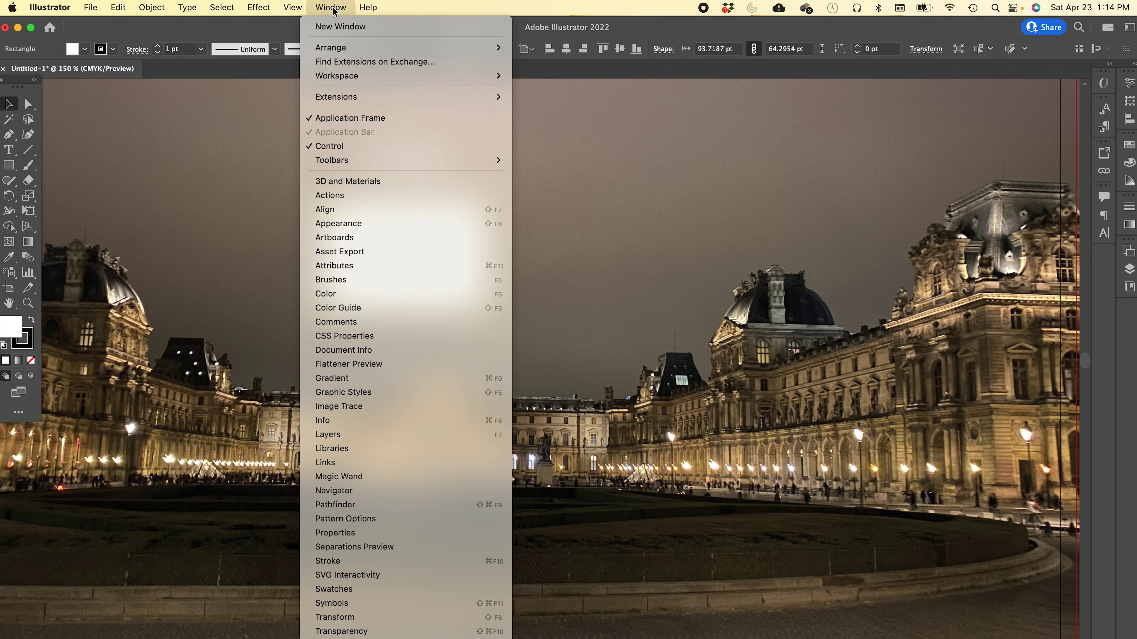
mouse_move(346, 81)
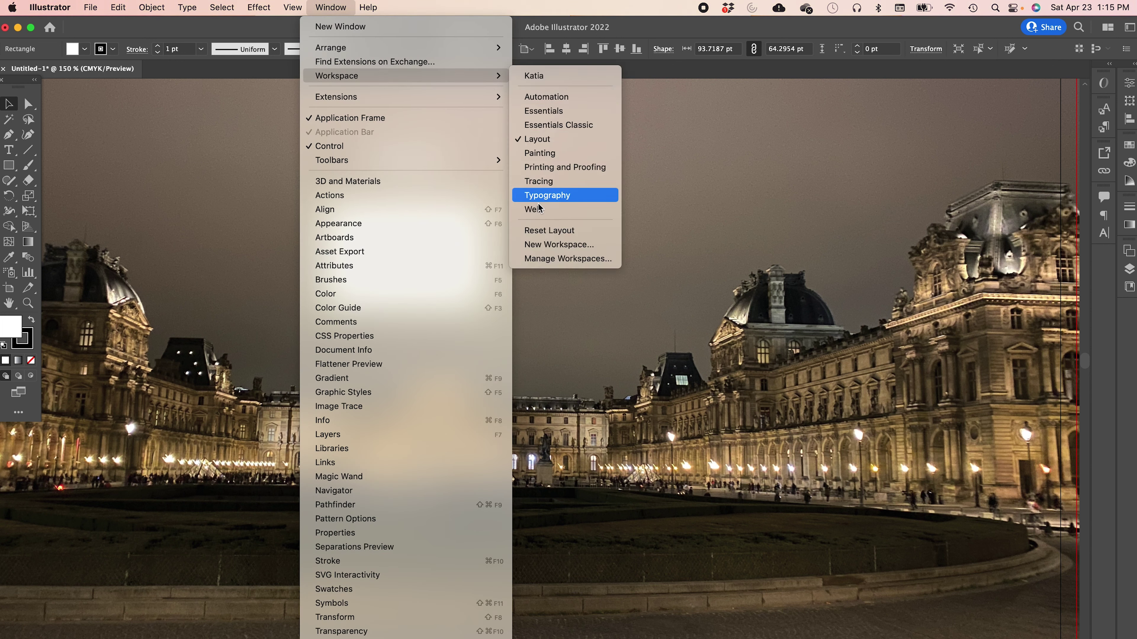
left_click(588, 249)
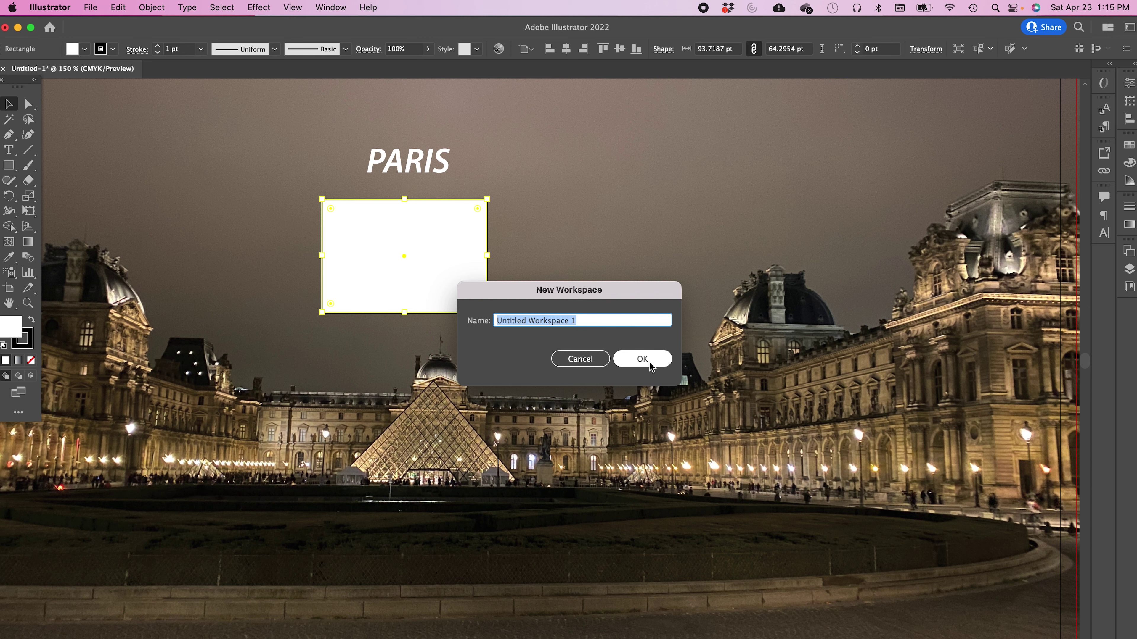
left_click(625, 365)
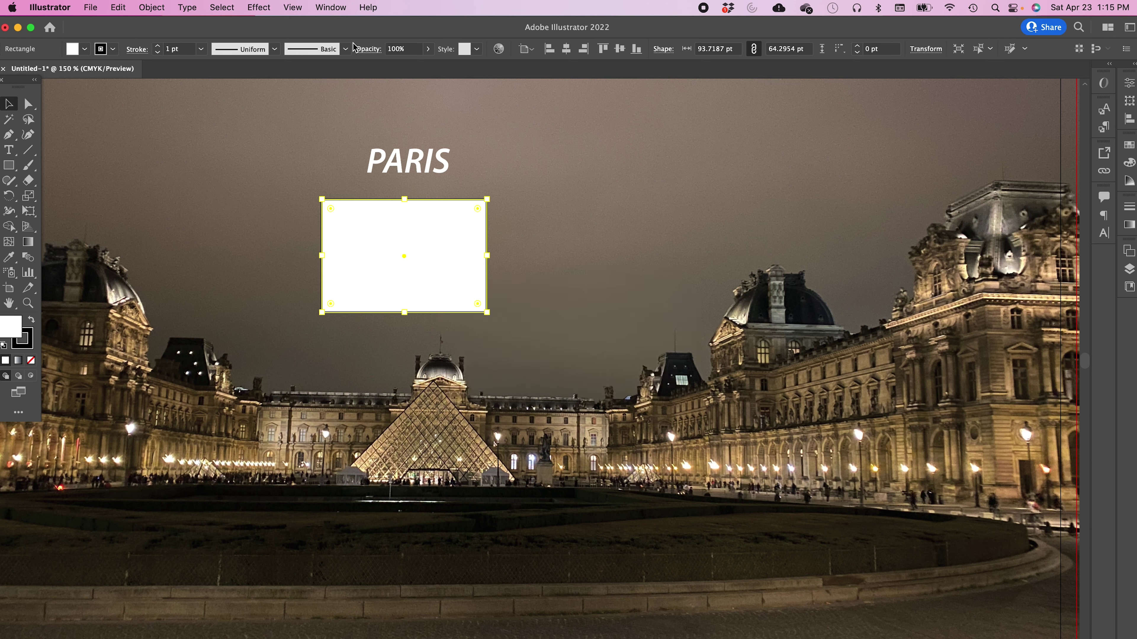
Step: Switch to the custom saved workspace and return to the Layout workspace
left_click(339, 7)
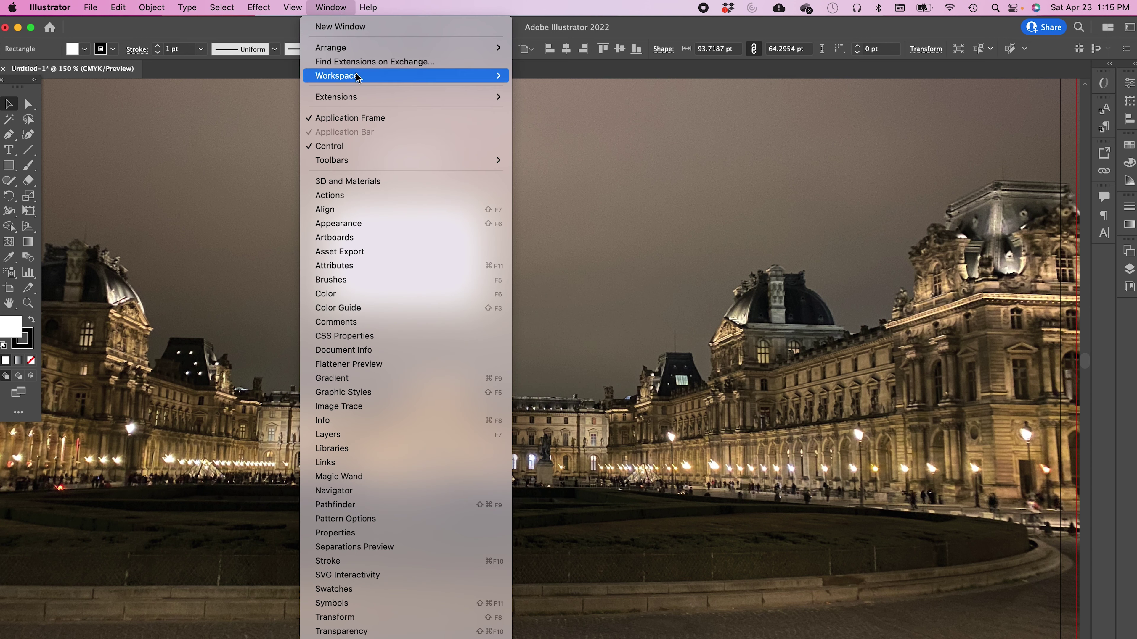
mouse_move(359, 76)
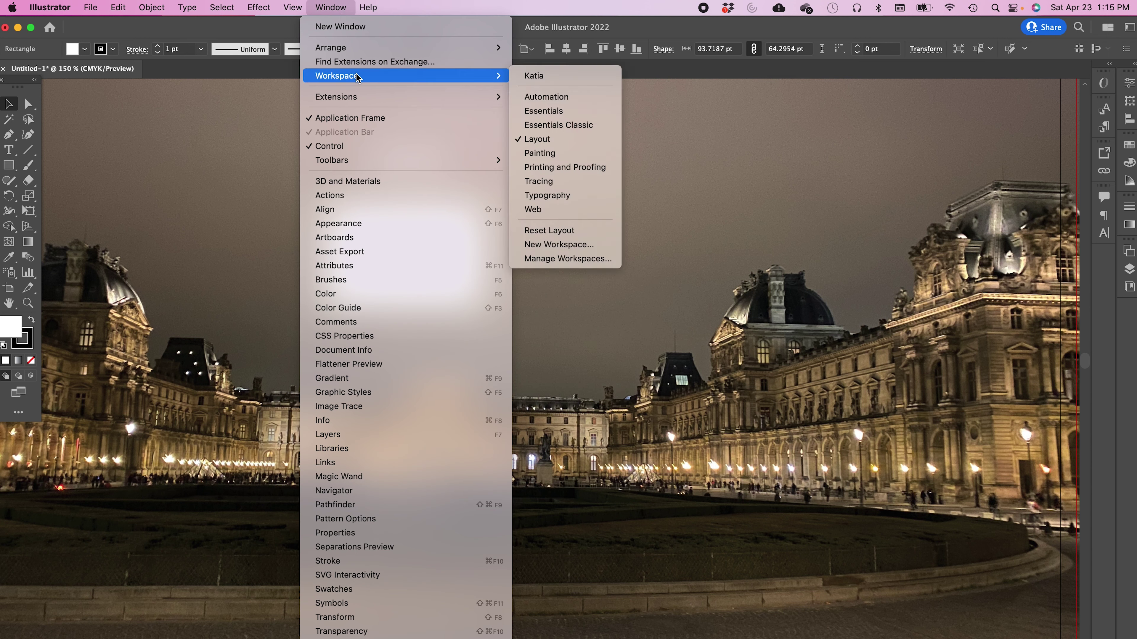
left_click(553, 80)
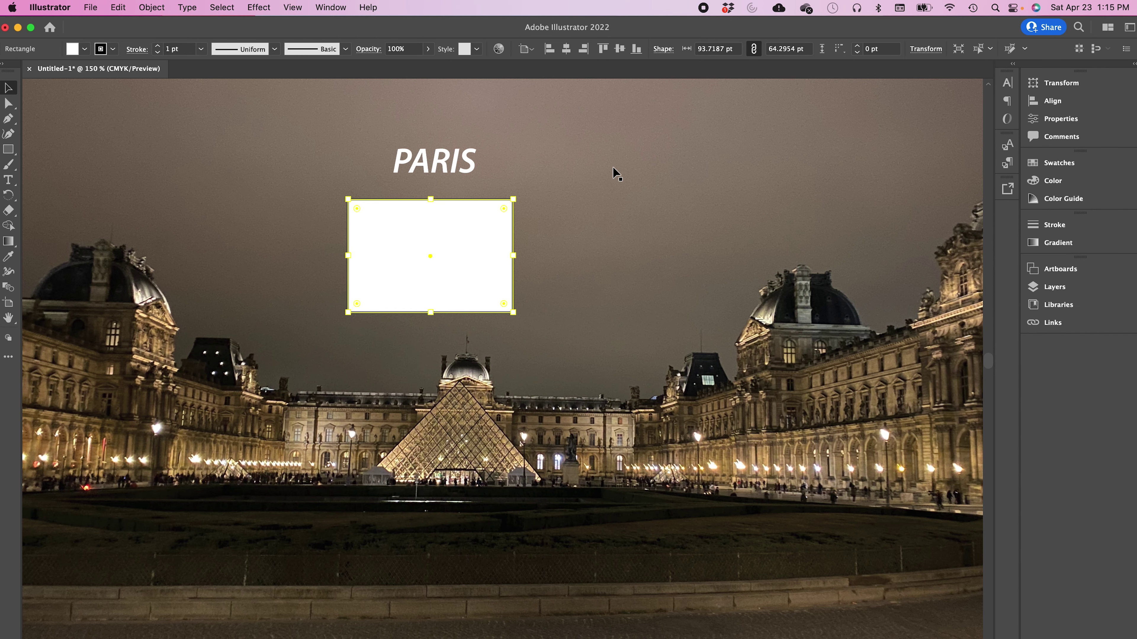
left_click(341, 7)
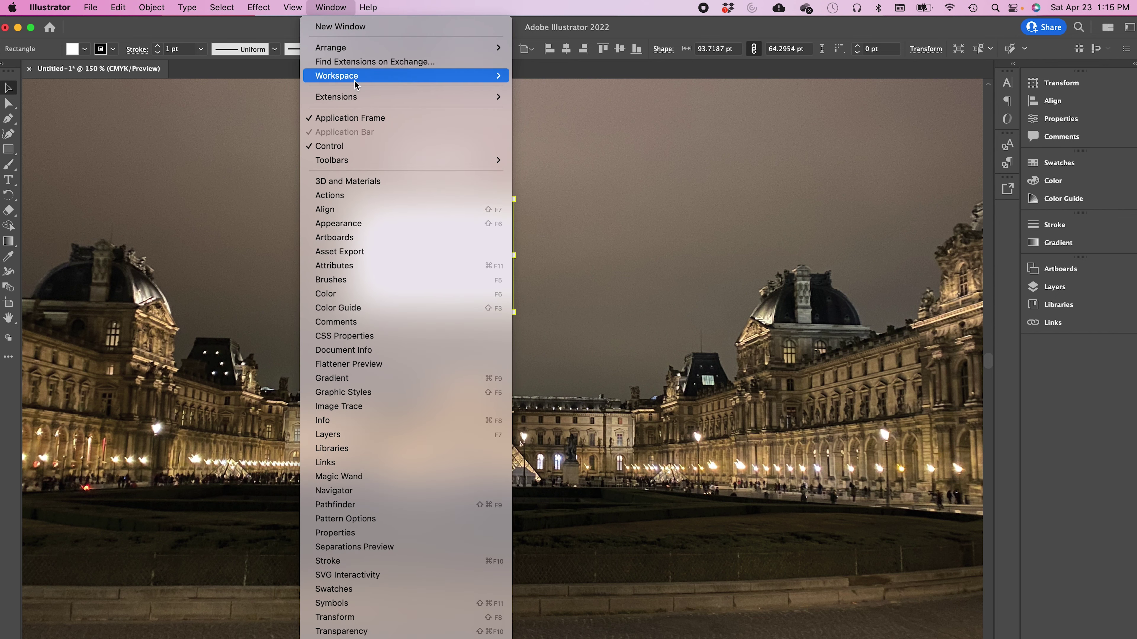
mouse_move(357, 77)
left_click(543, 140)
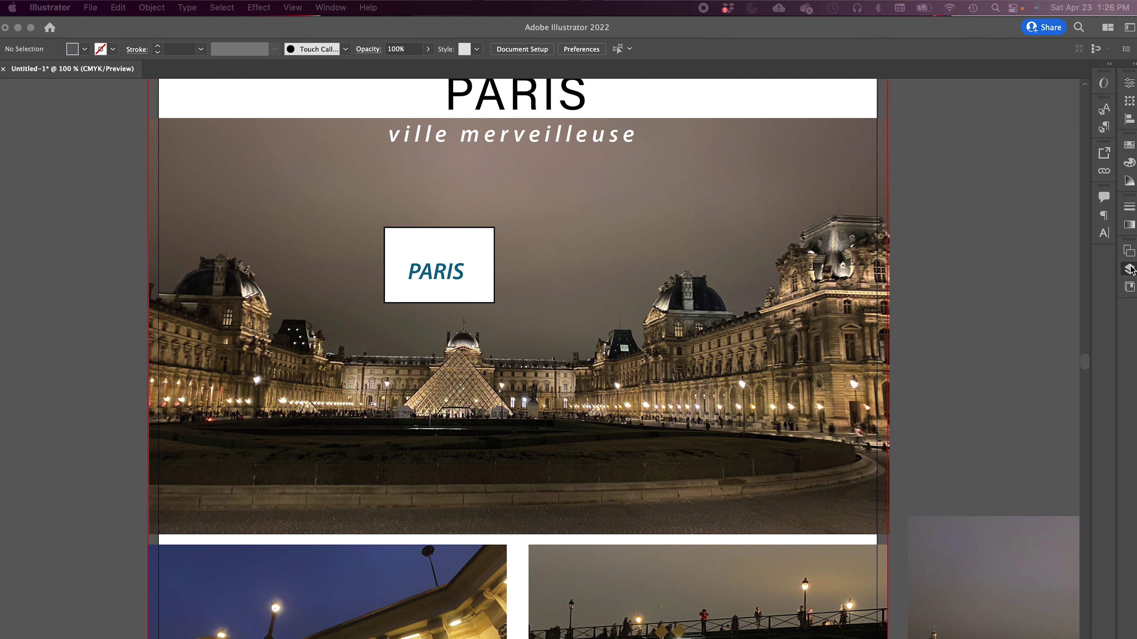
Step: Show the Layers panel and set its row size to Large
left_click(1129, 269)
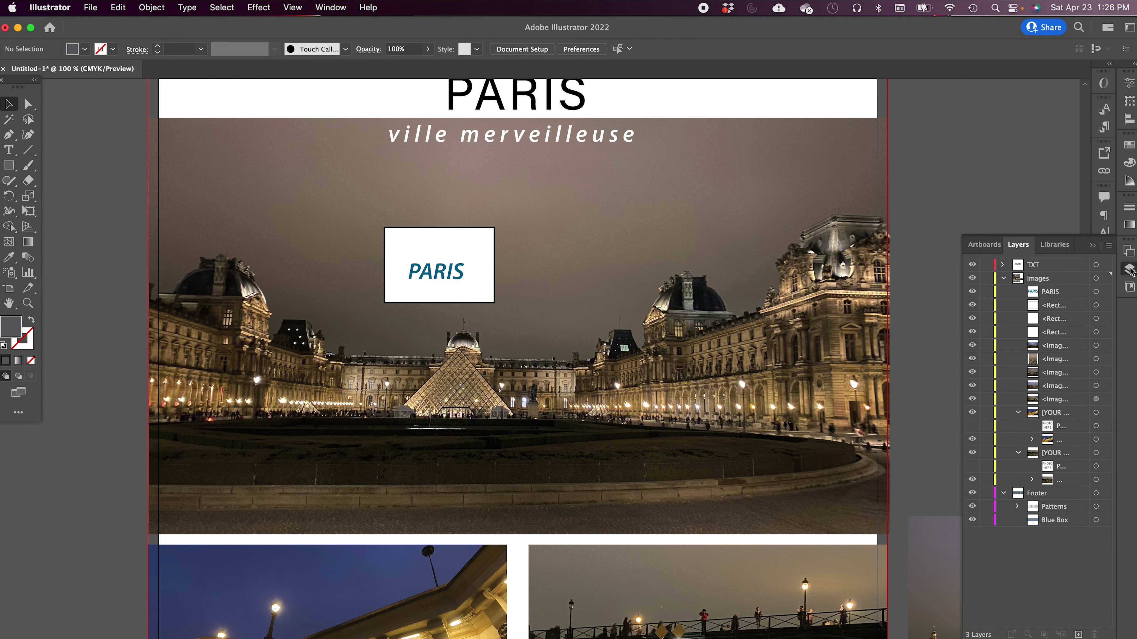
left_click(1109, 249)
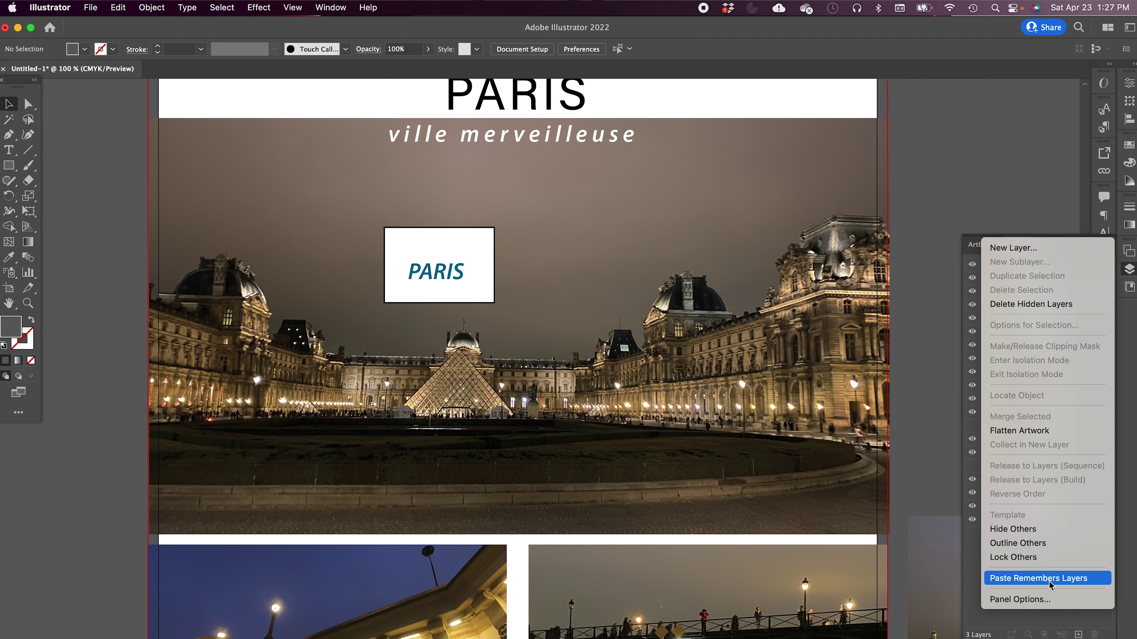
left_click(1038, 600)
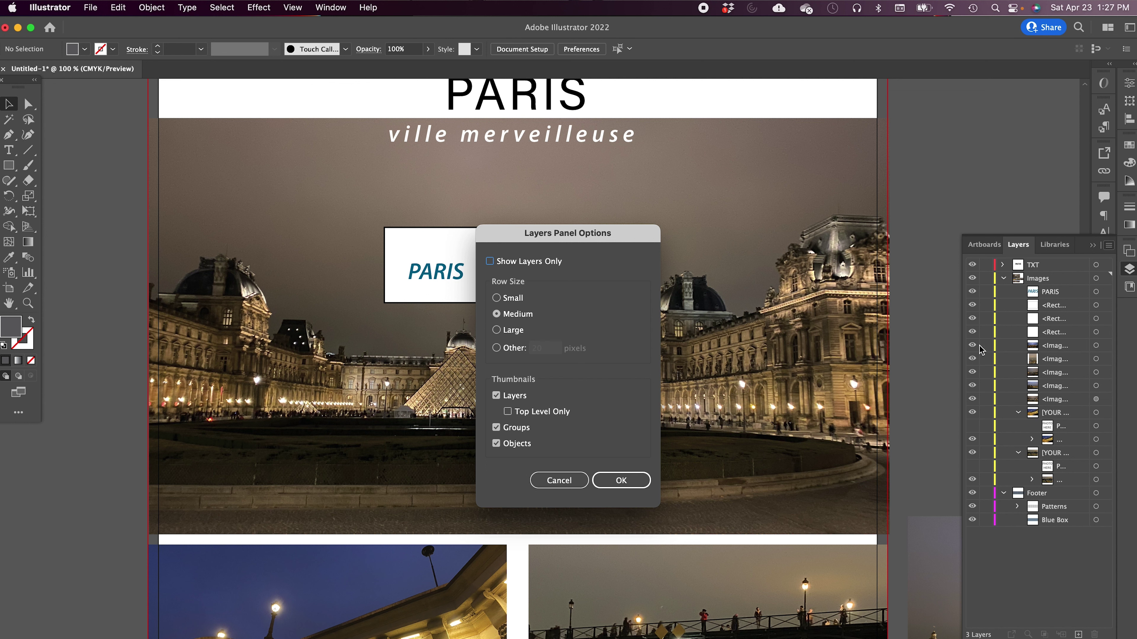
left_click(508, 333)
left_click(622, 483)
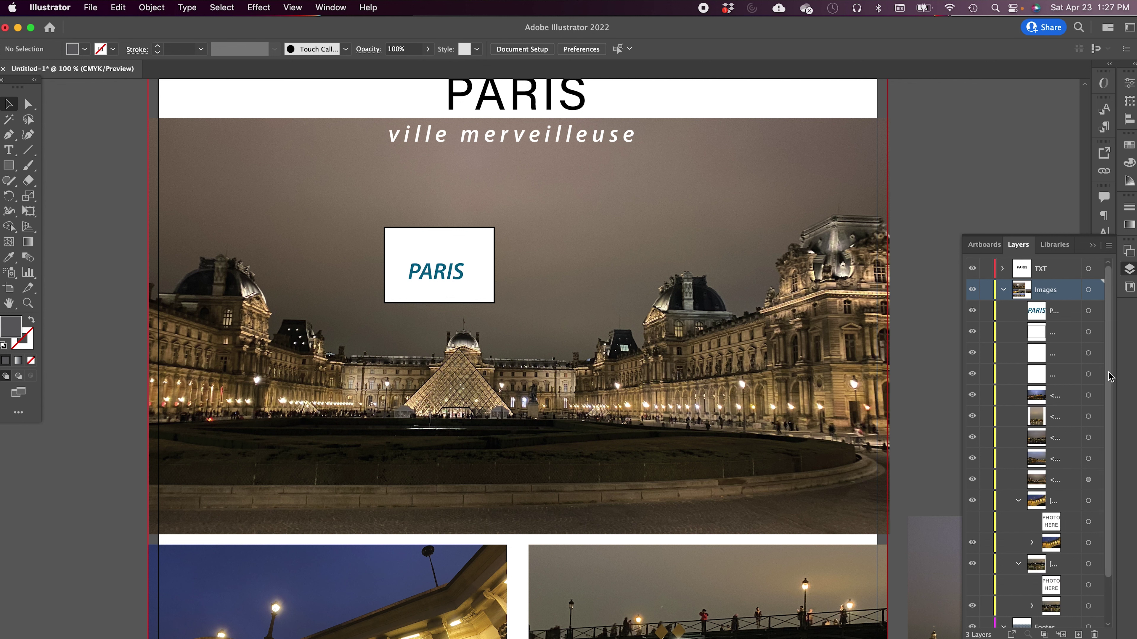
scroll(1111, 372, "down", 5)
scroll(1112, 372, "up", 5)
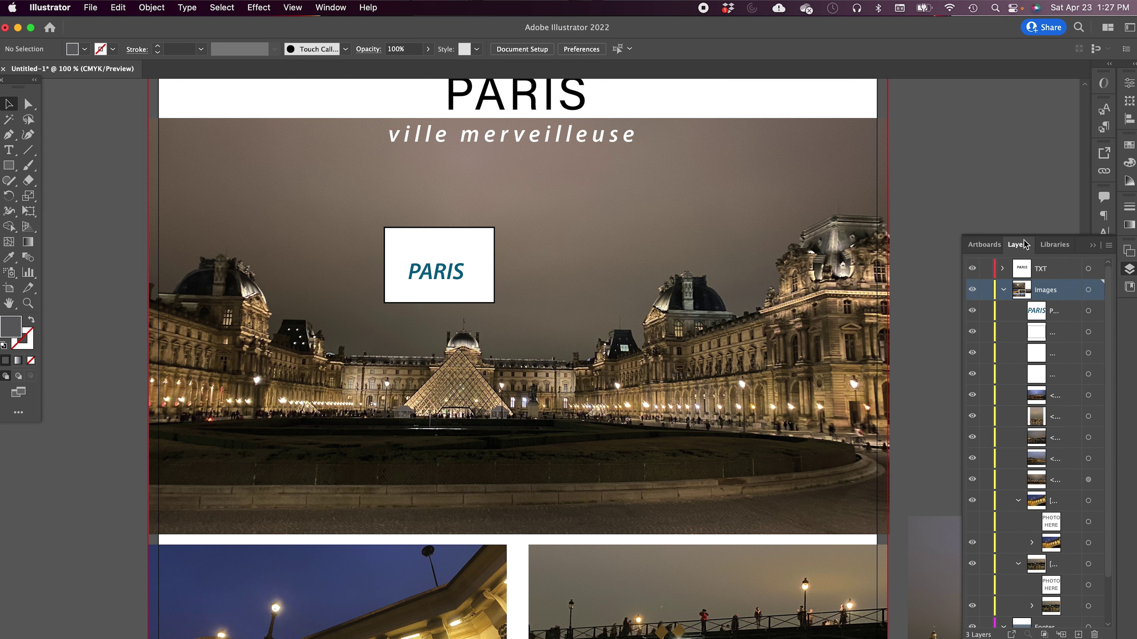
Step: Heighten the Layers panel upward and set its row size to Medium
left_click_drag(1031, 236, 1043, 130)
left_click(1109, 143)
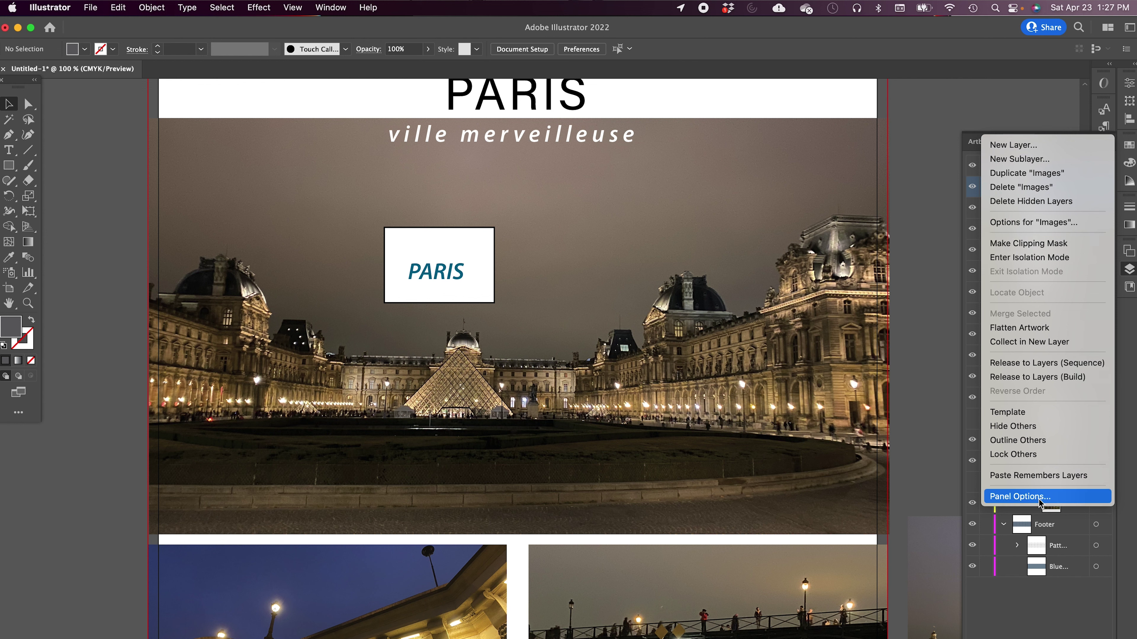
left_click(1025, 496)
left_click(517, 315)
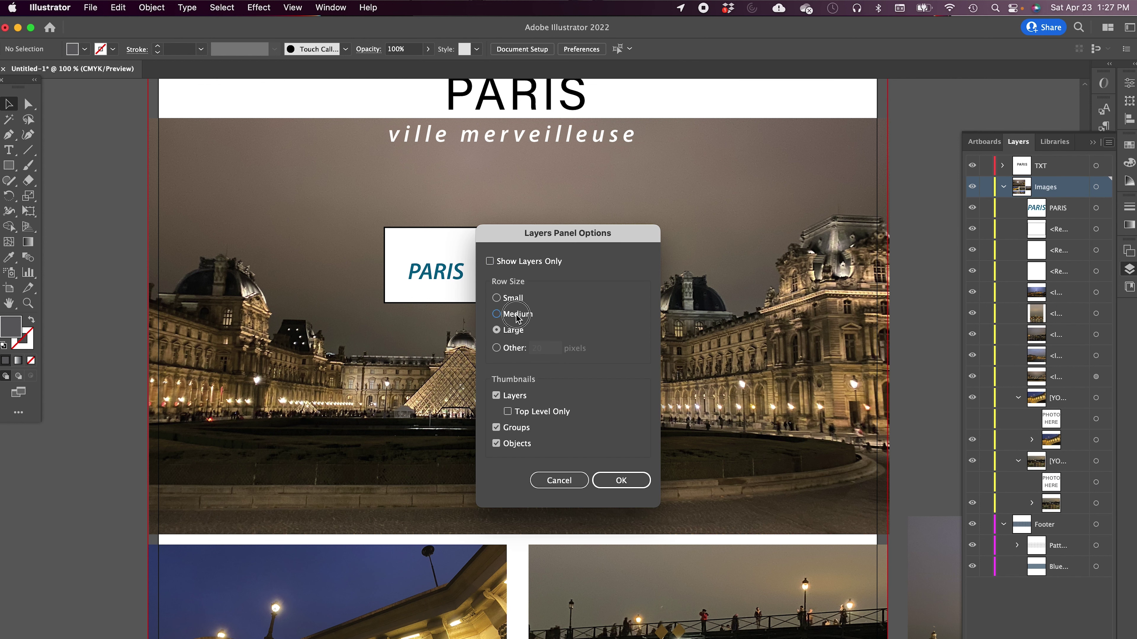
left_click(634, 477)
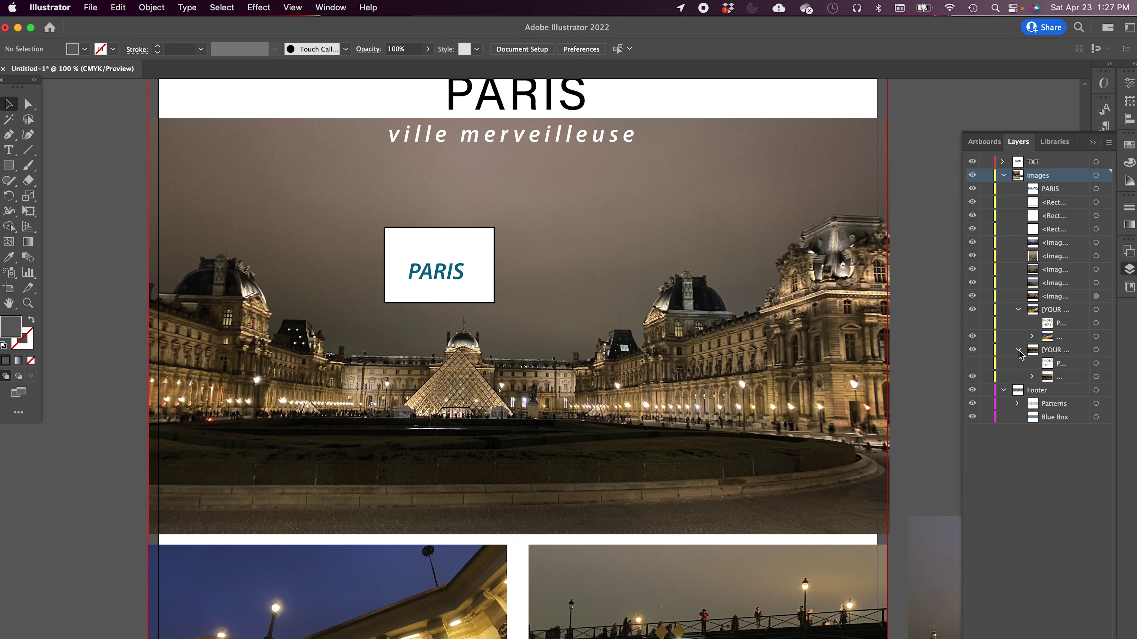
Step: Expand the Footer layer's Patterns sublayer and the nested group in the first photo placeholder, and bring the hidden panels back into view
left_click(1018, 402)
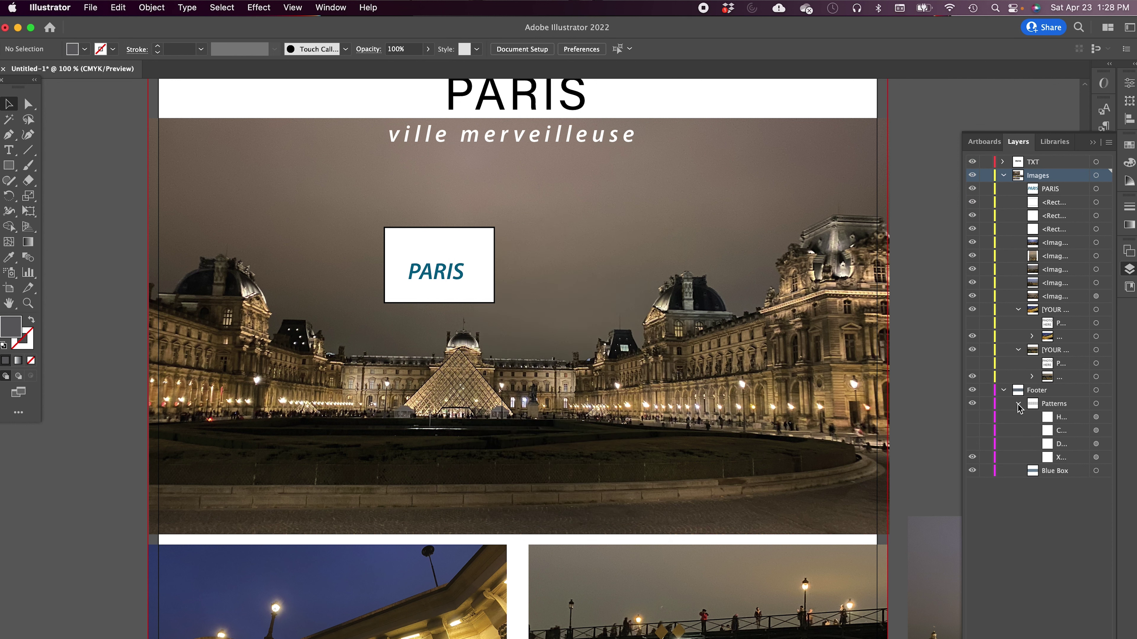
left_click(1030, 336)
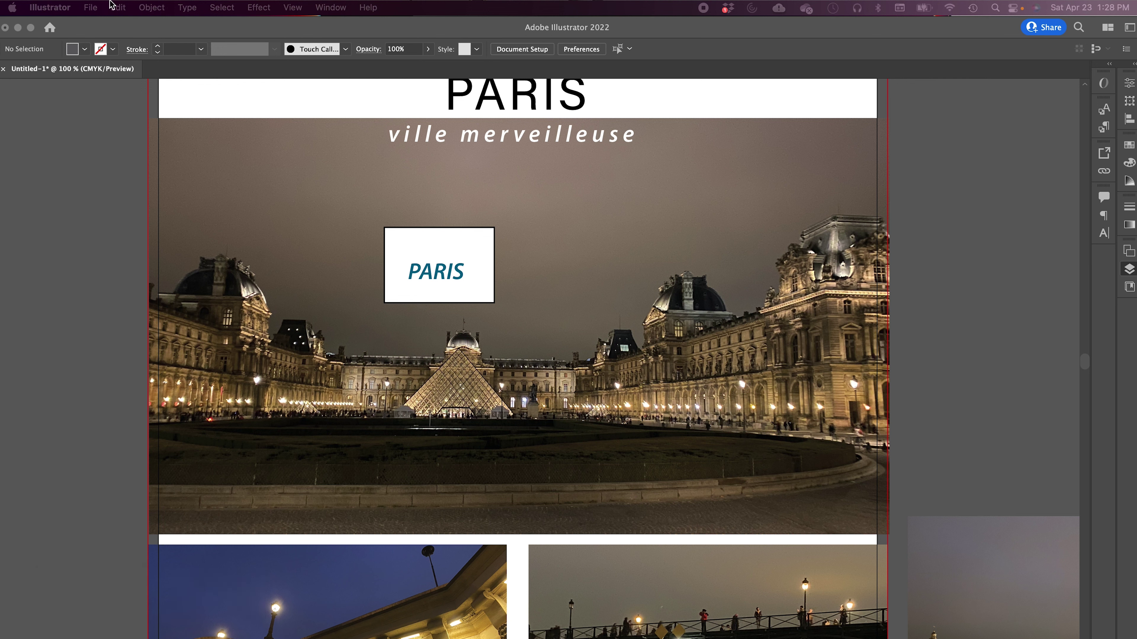
key("Tab")
Step: Open the User Interface preferences and move the dialog lower over the photo
left_click(47, 7)
mouse_move(53, 51)
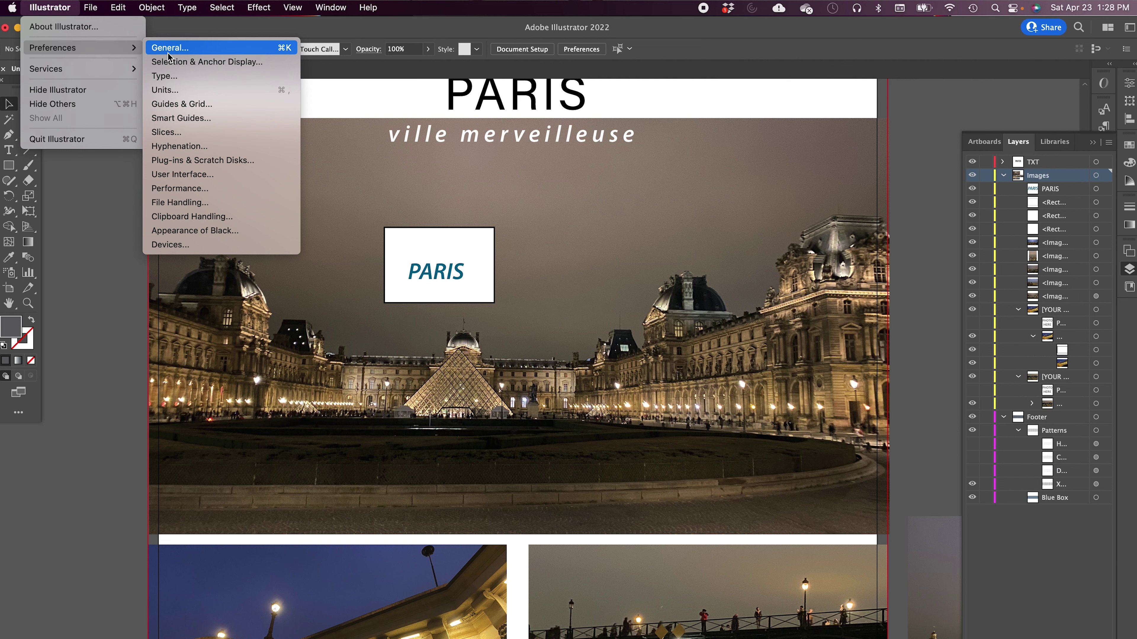
left_click(187, 175)
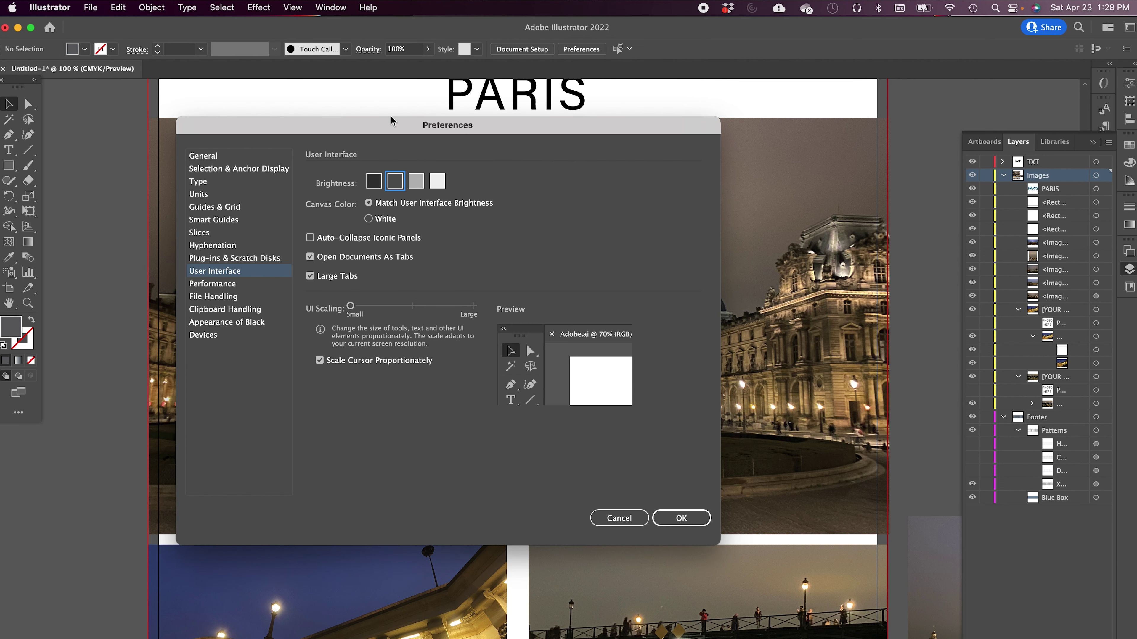
left_click_drag(389, 125, 495, 236)
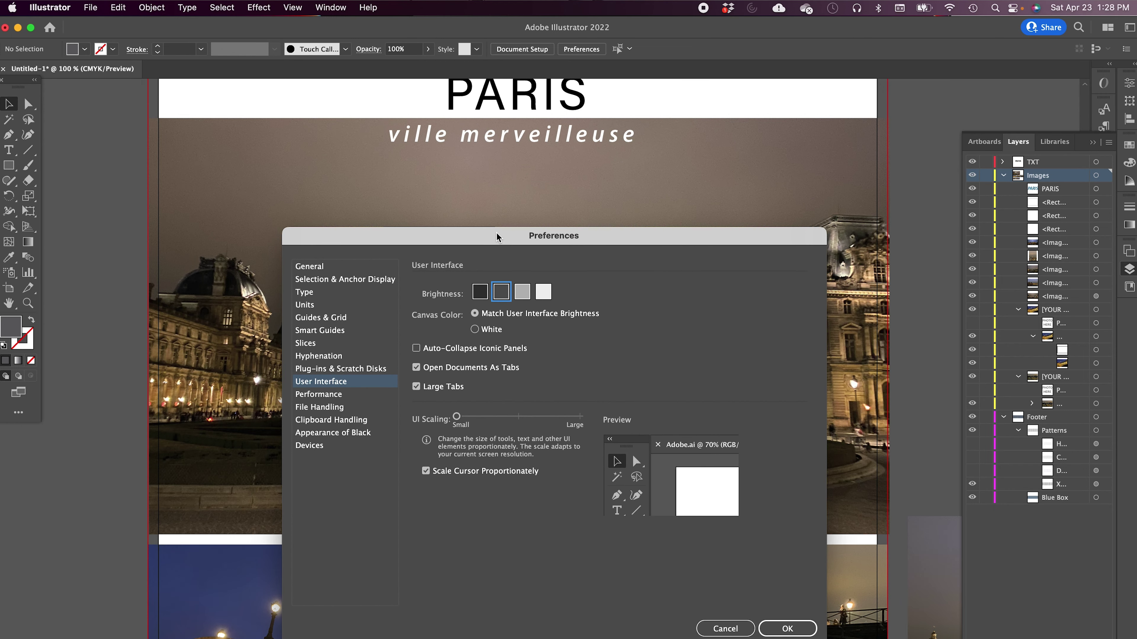
Step: Try the interface brightness levels in turn: Medium Light, Light, Medium Light, Medium Dark and Dark
left_click(523, 295)
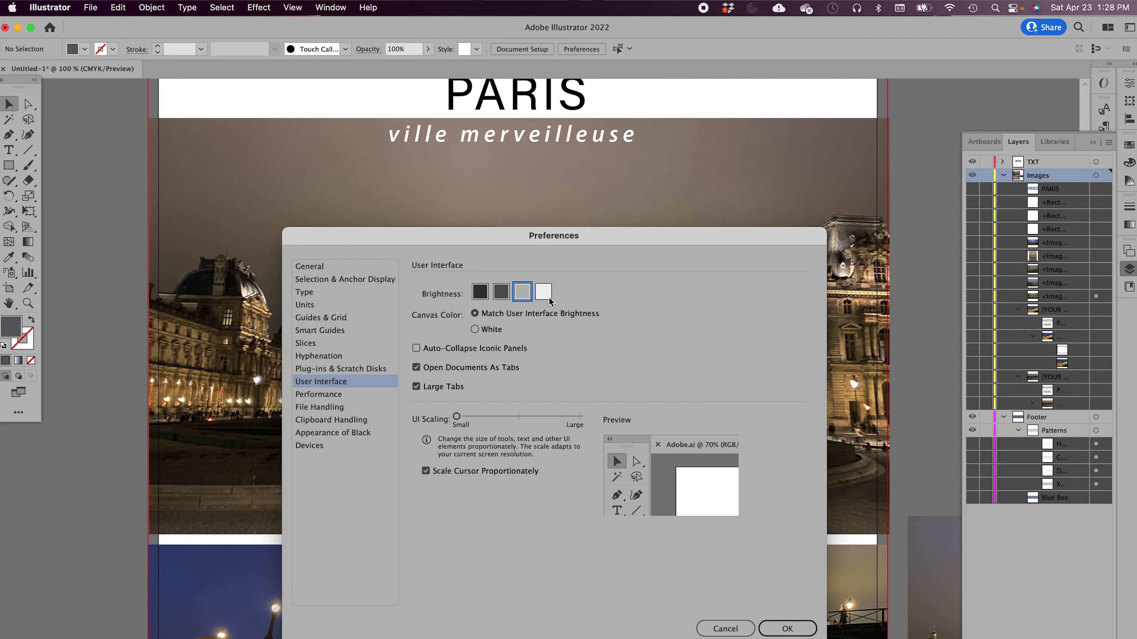
left_click(544, 293)
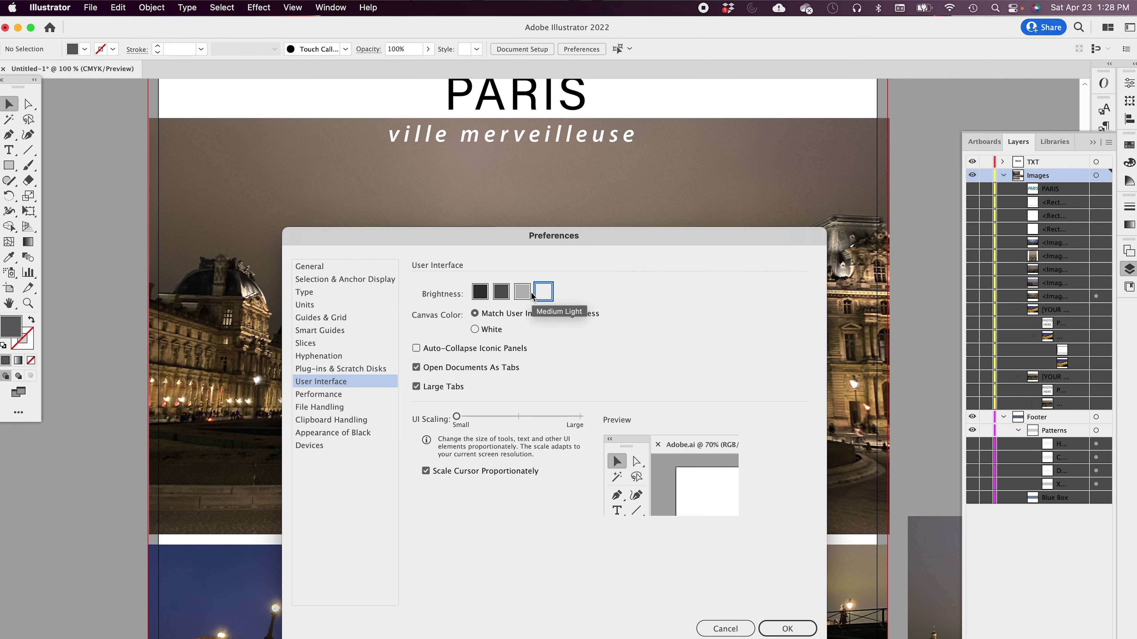
left_click(517, 294)
left_click(506, 295)
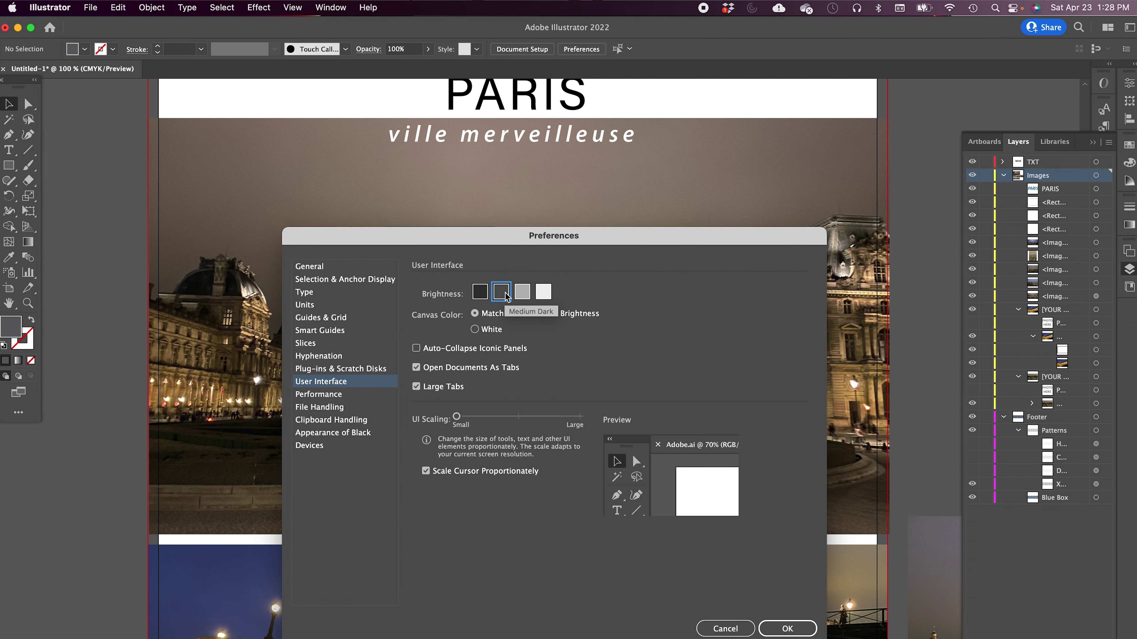
left_click(481, 293)
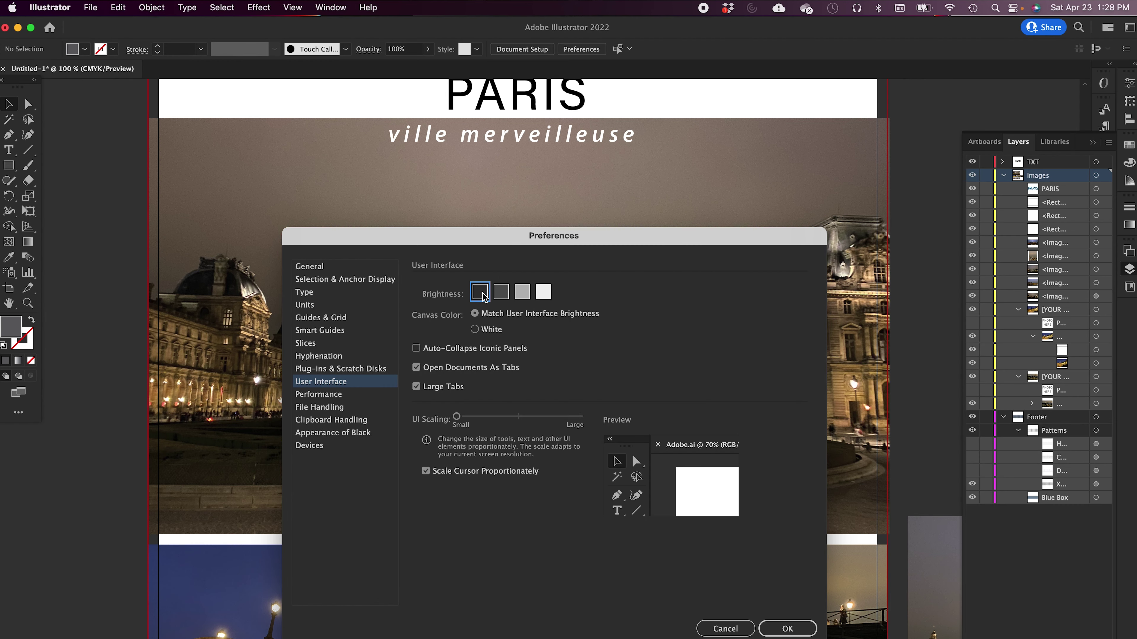
Step: Try the White canvas color and return it to Match User Interface Brightness
left_click(492, 330)
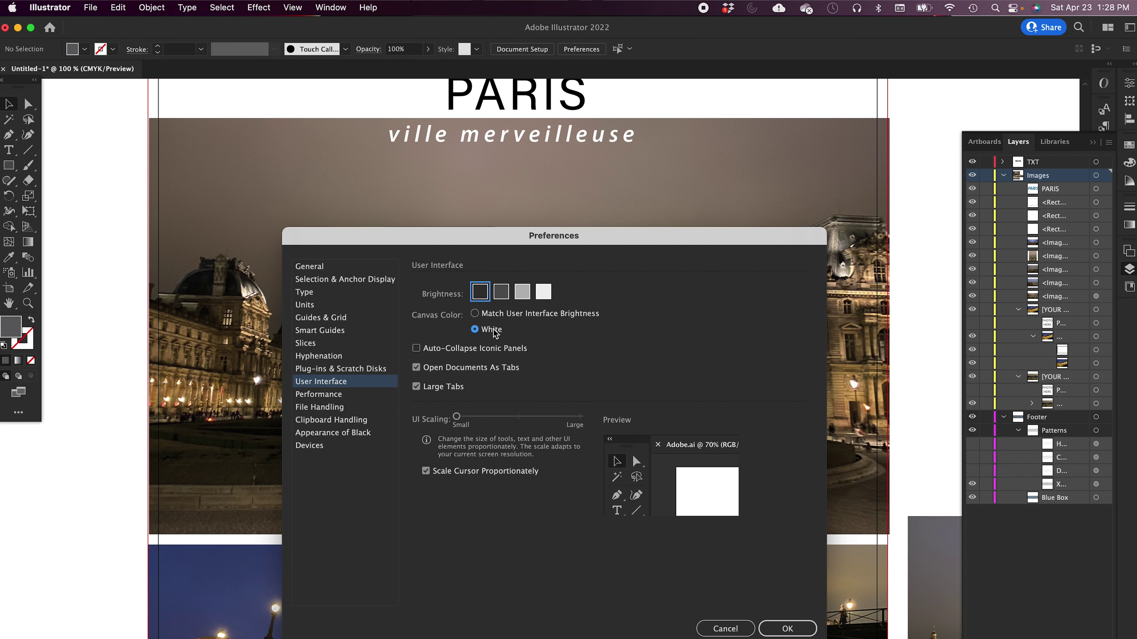
left_click(488, 314)
left_click(496, 332)
left_click(491, 314)
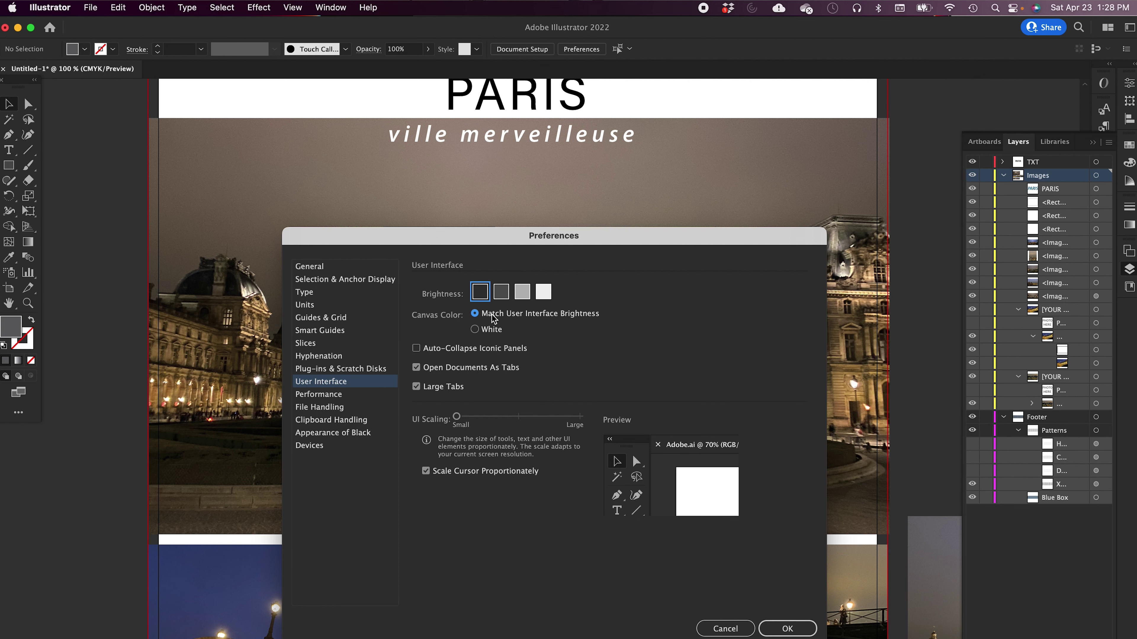
left_click(481, 348)
Step: Try Medium Dark for the interface brightness, switch it to Medium Light and apply the preferences
left_click(503, 297)
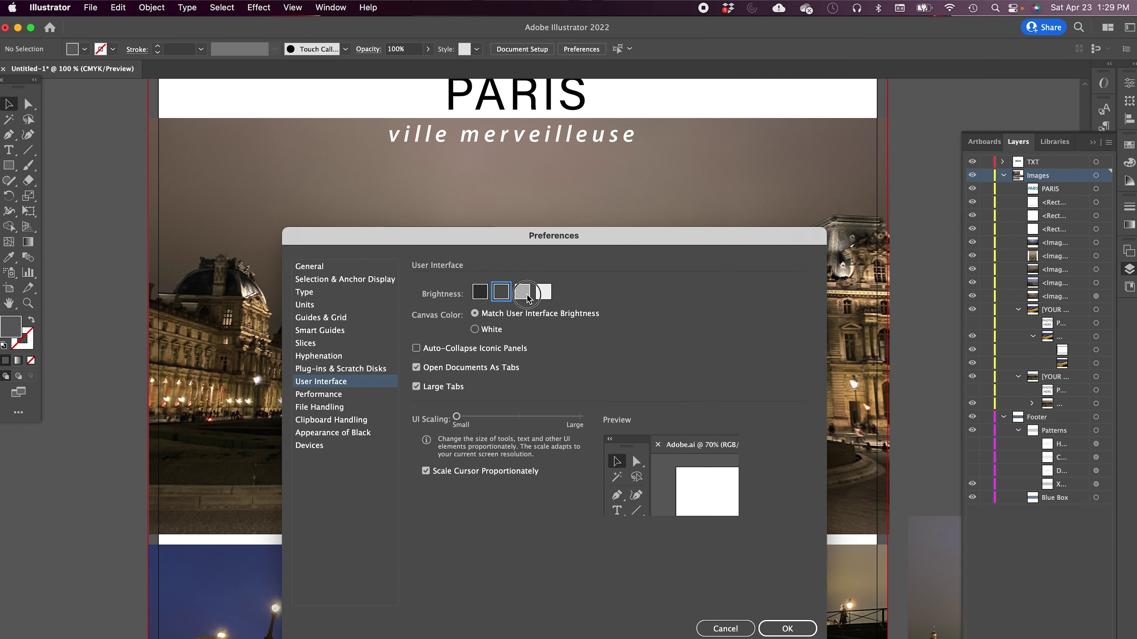
left_click(527, 298)
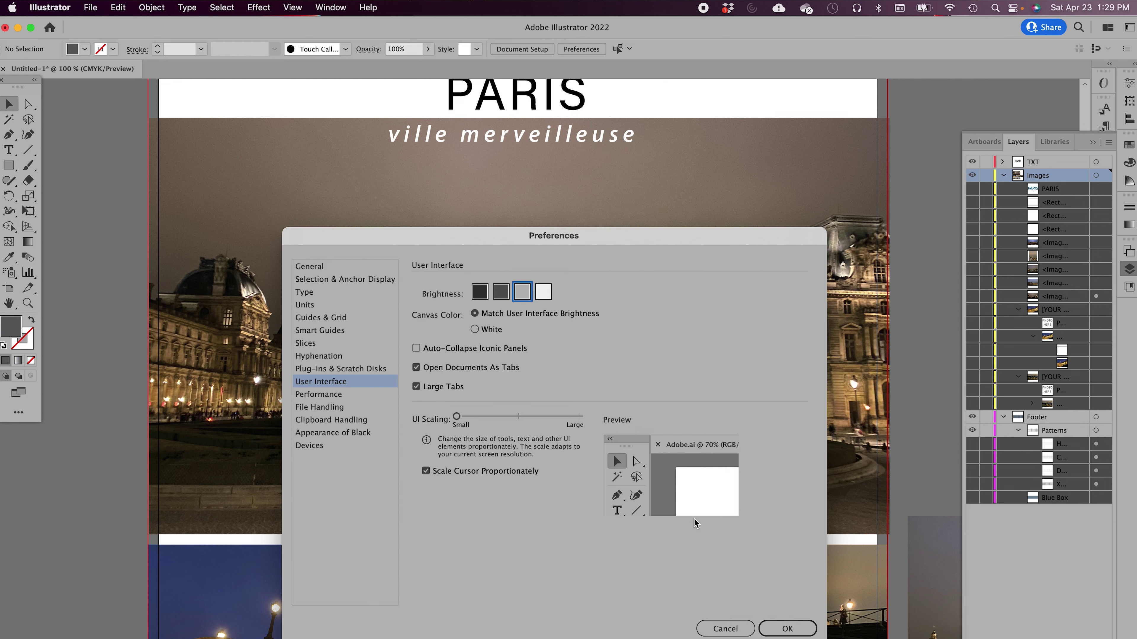
left_click(787, 628)
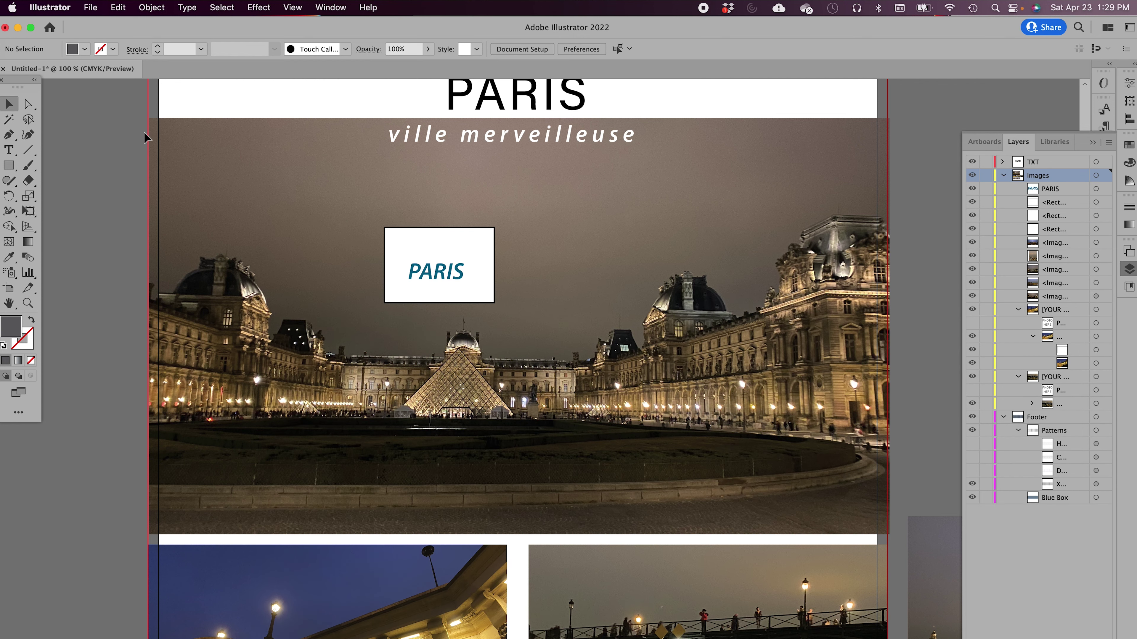
Step: Reopen the User Interface preferences, set the brightness to Medium Dark and apply the change
left_click(60, 8)
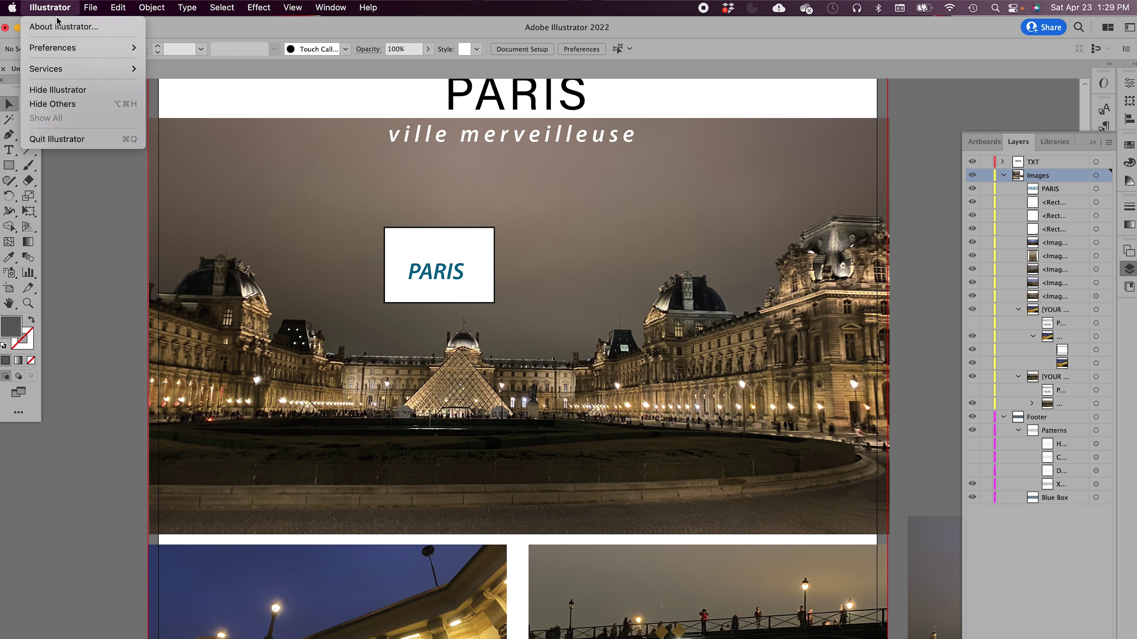
mouse_move(53, 55)
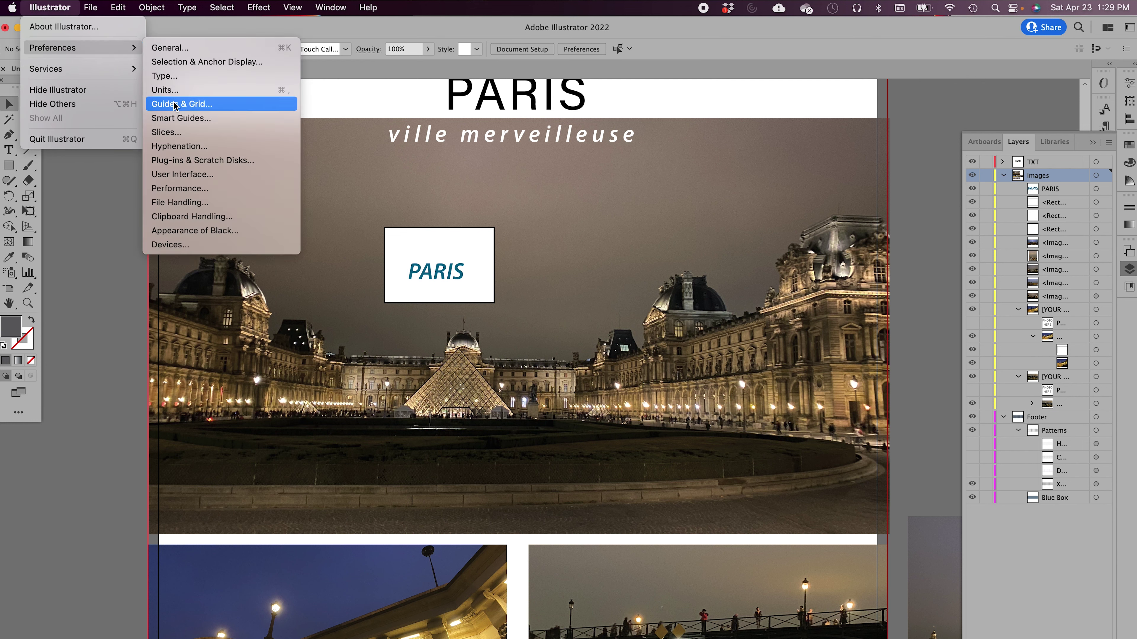
left_click(179, 175)
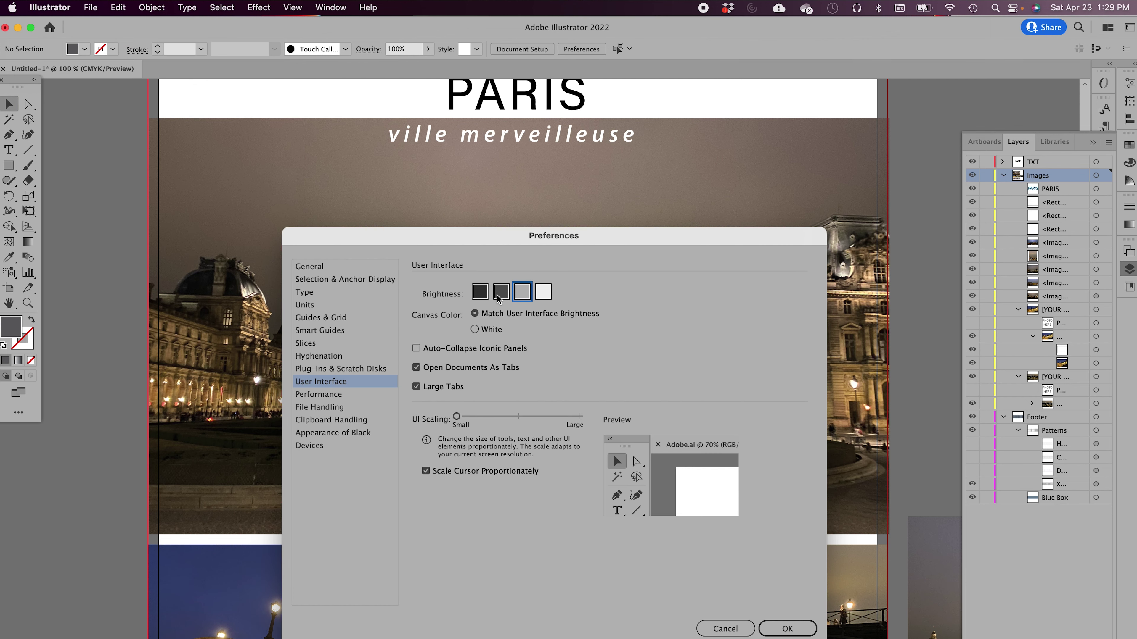
left_click(501, 292)
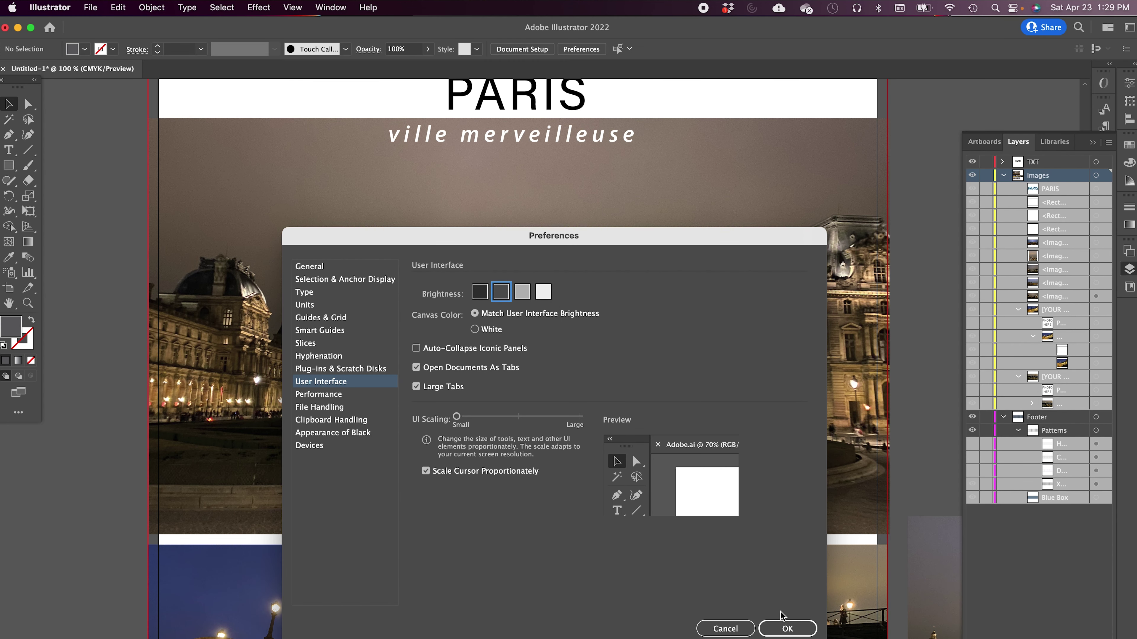
left_click(786, 628)
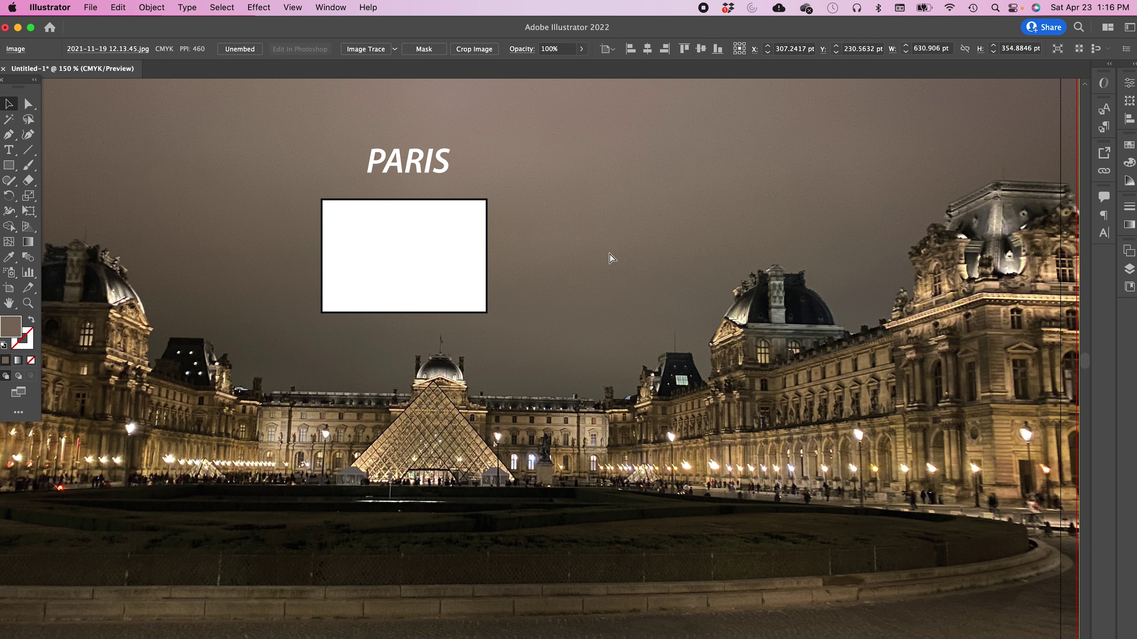
Step: Zoom the poster out to 33.33% and back in to 150%
key("super+minus")
key("super+minus")
key("super+minus")
key("super+minus")
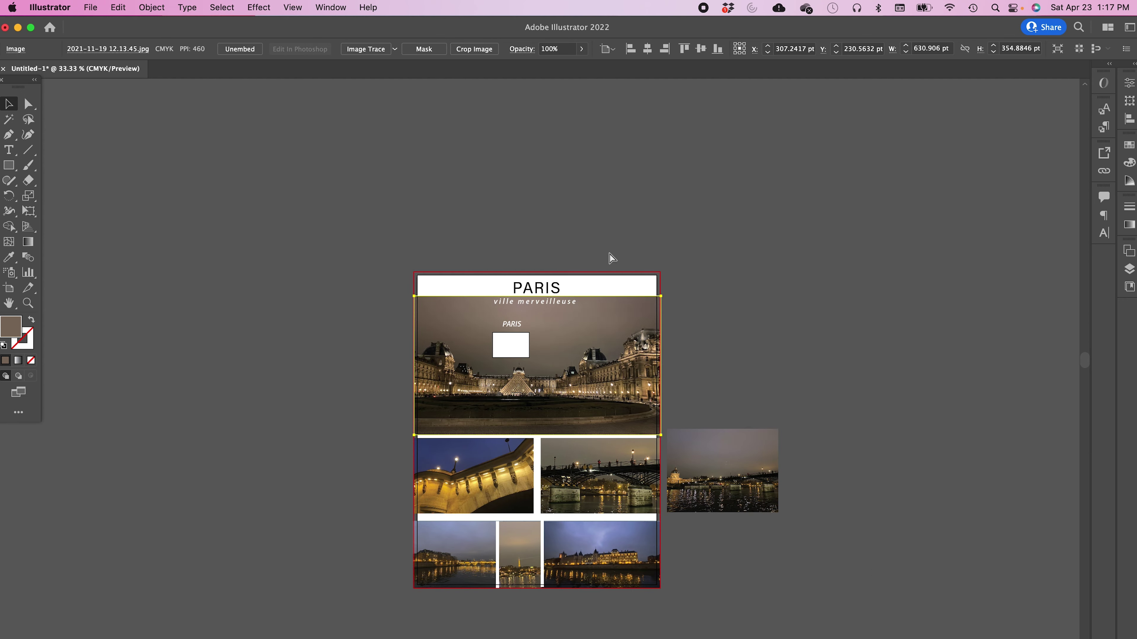
key("super+equal")
key("super+equal")
key("super+equal")
key("super+equal")
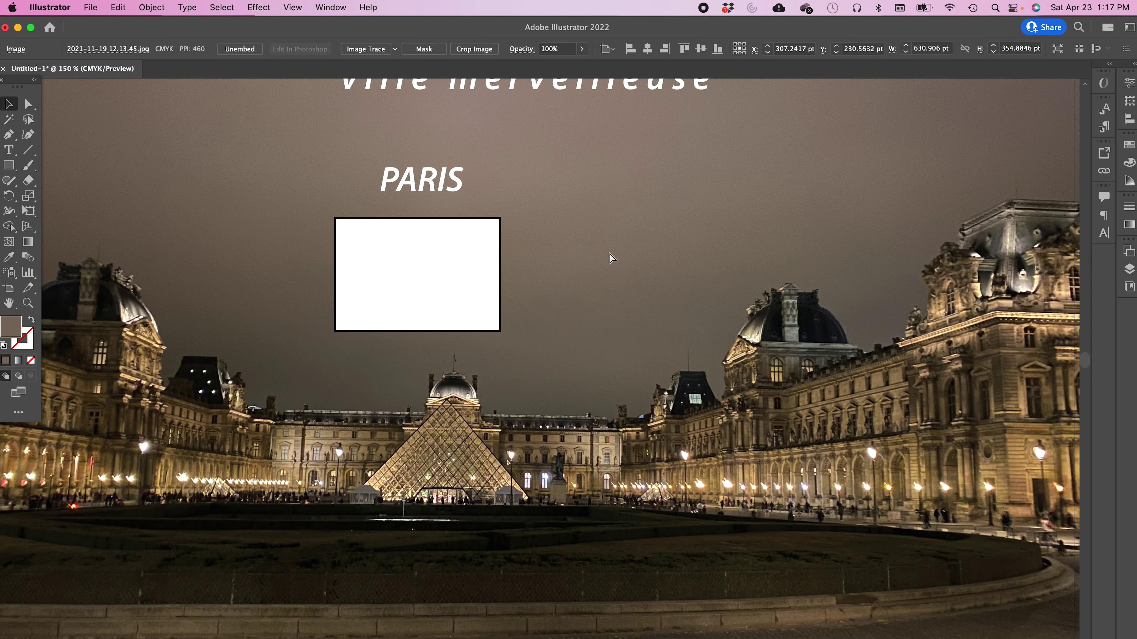
Step: Zoom the poster out to 25% and return to 150% magnification
key("super+minus")
key("super+minus")
key("super+minus")
key("super+minus")
key("super+minus")
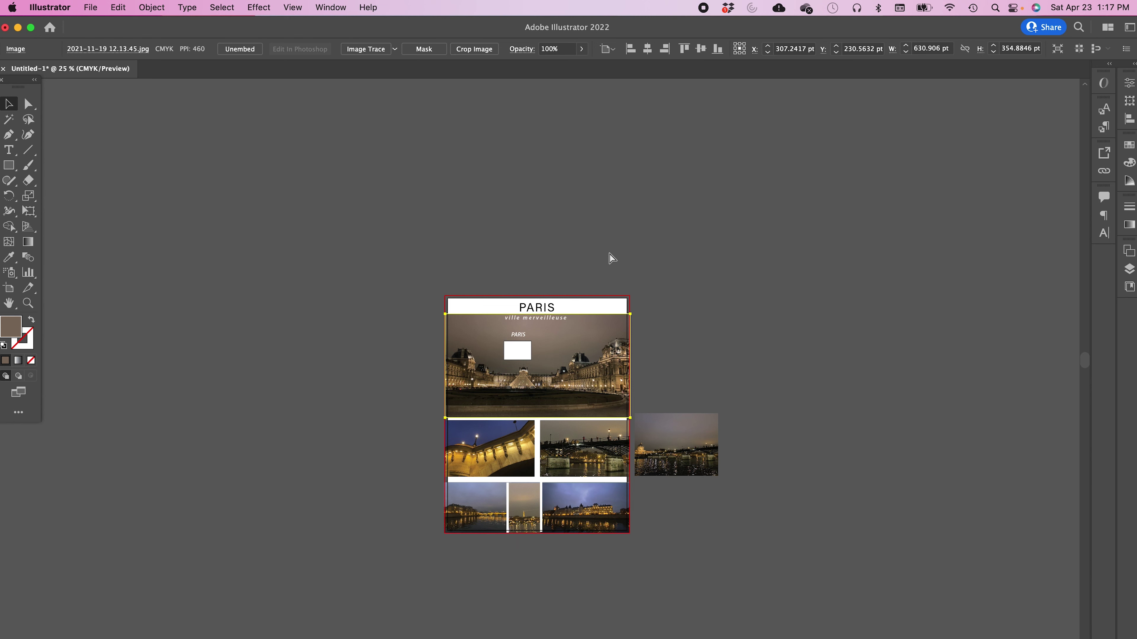
key("super+equal")
key("super+equal")
key("super+equal")
key("super+equal")
key("super+equal")
Step: Zoom out to 33.33% so the whole poster and the photo beside it are in view
key("super+minus")
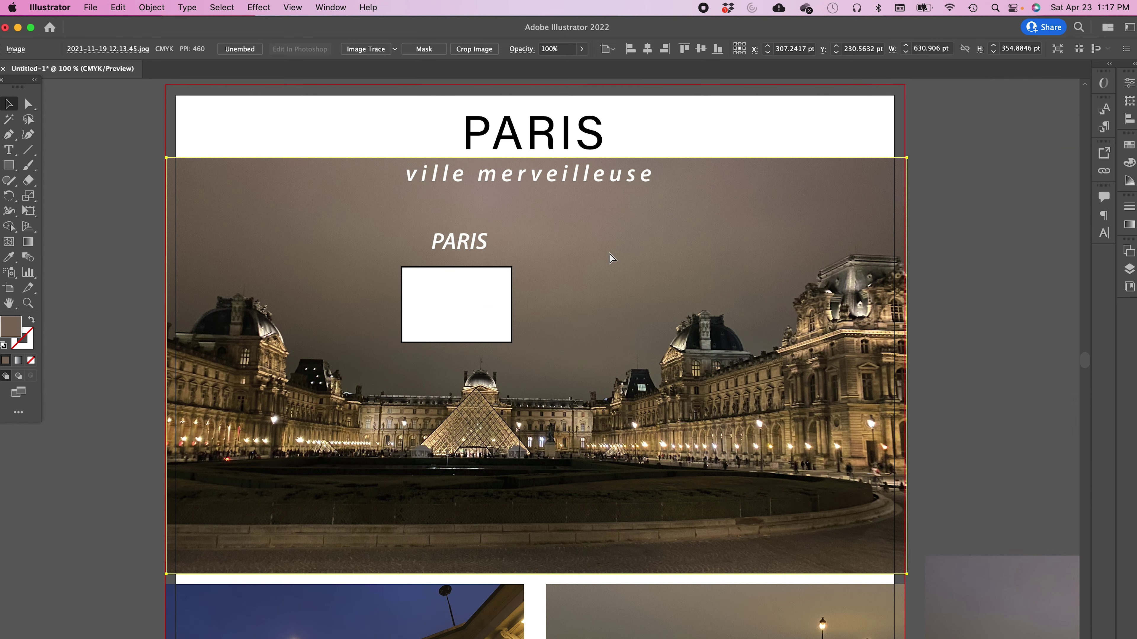
key("super+minus")
key("super+minus")
key("super+minus")
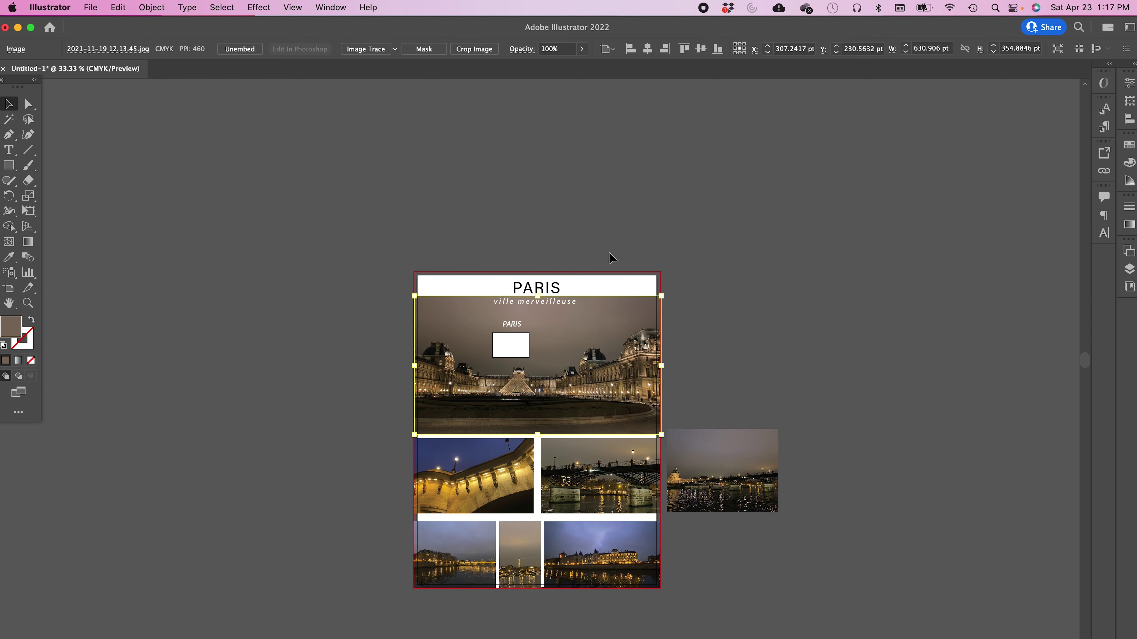
Step: Enlarge the whole poster to 59.39% and rotate the canvas view to 90°
scroll(609, 253, "up", 3)
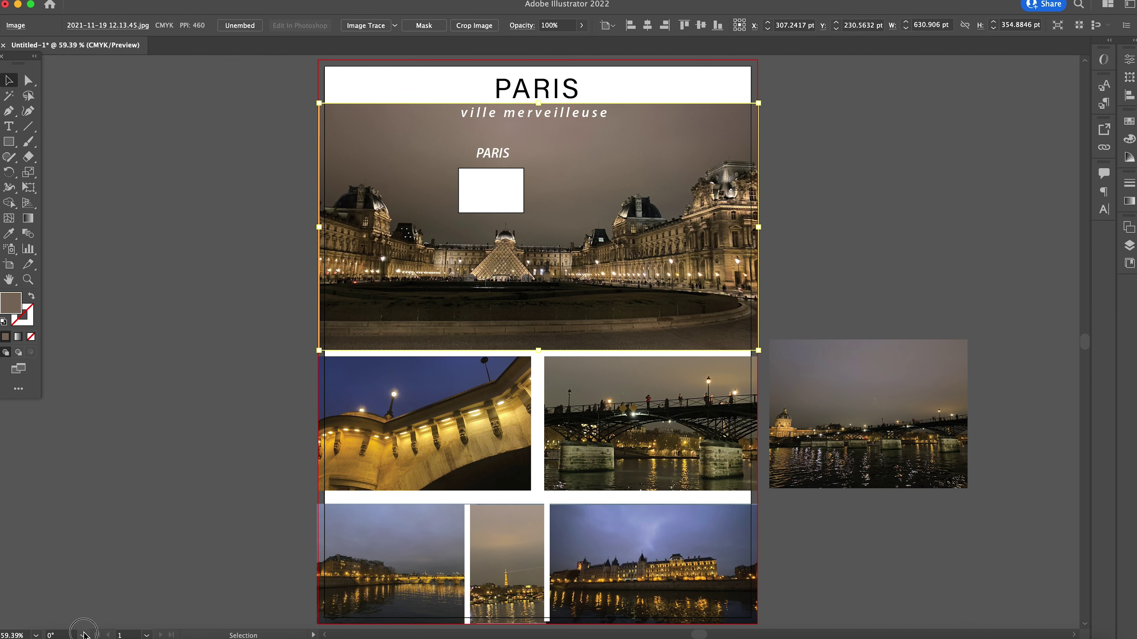
left_click(83, 635)
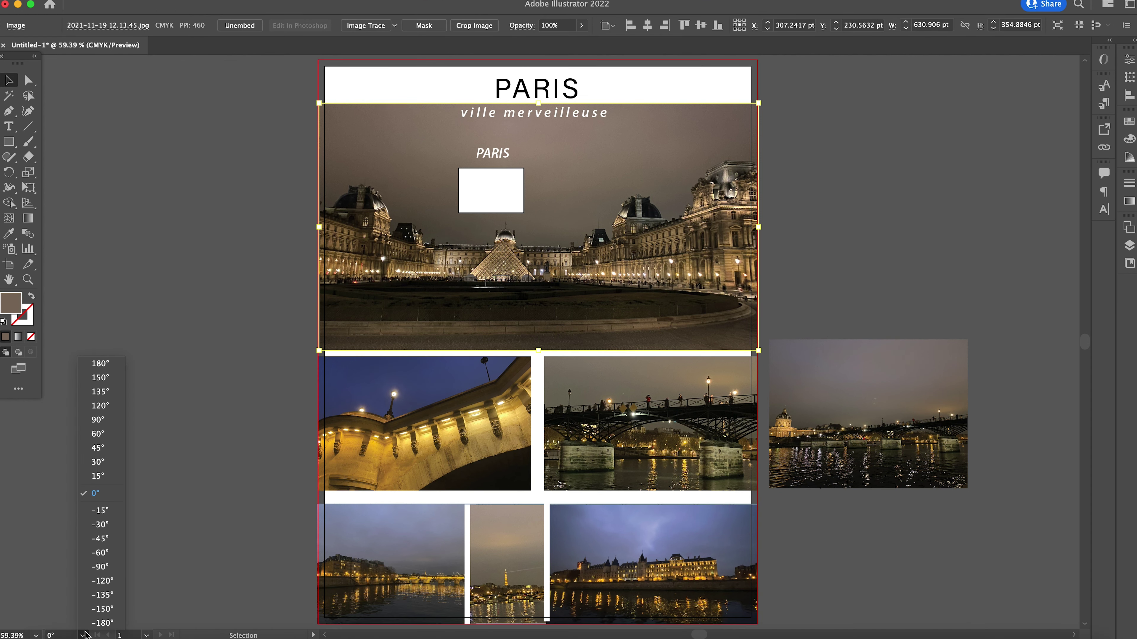
left_click(98, 420)
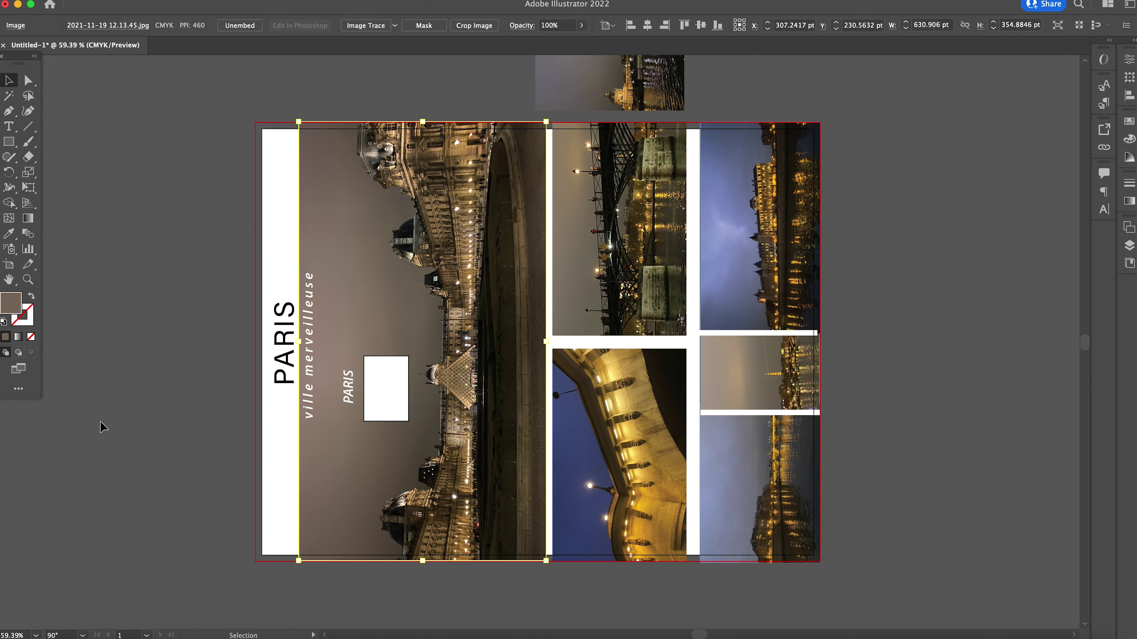